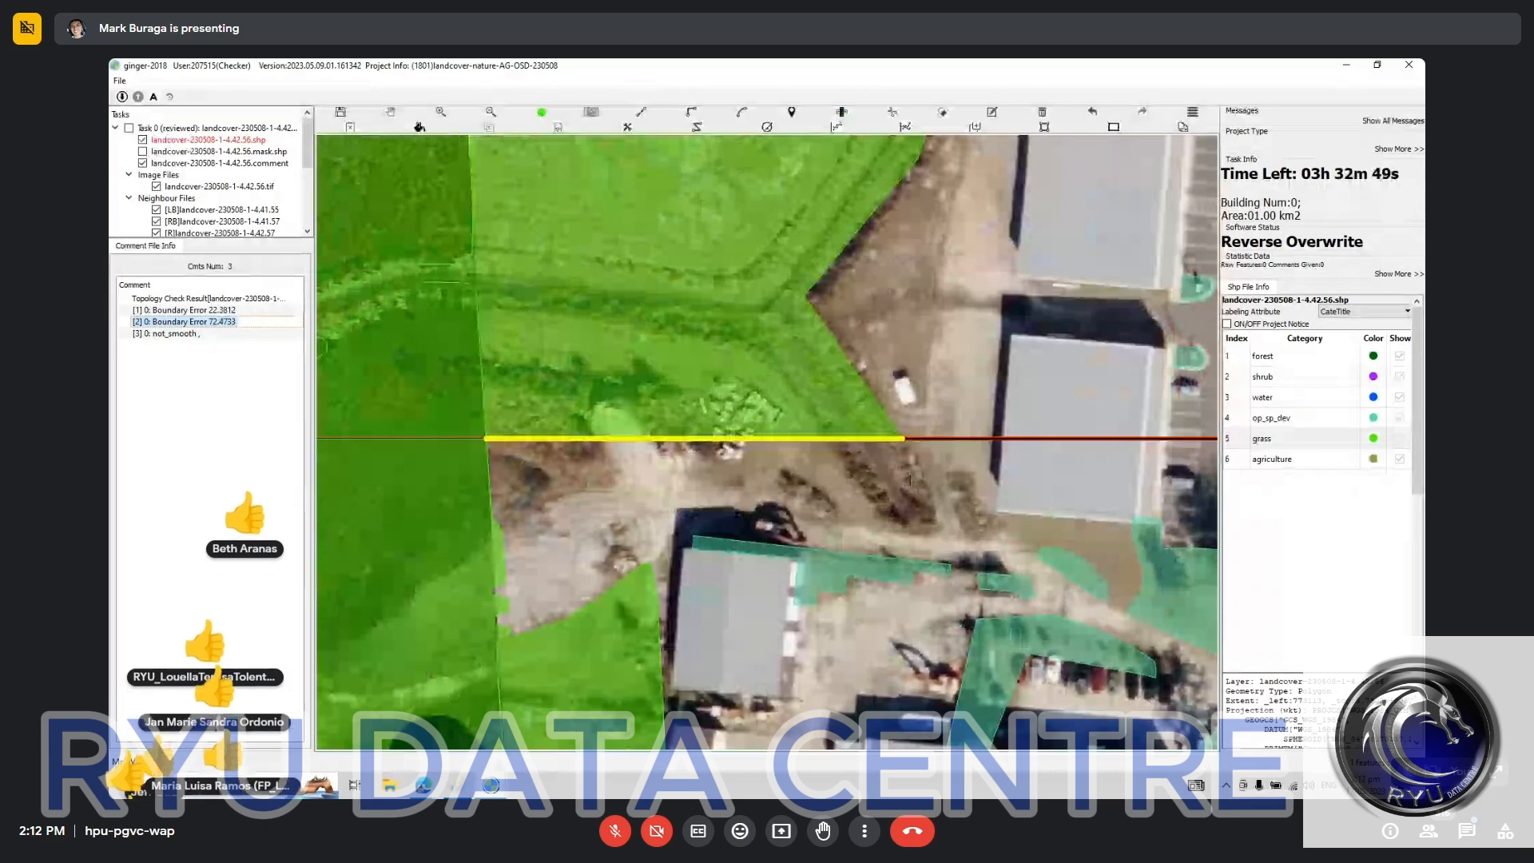
# Step: Draw a grass polygon over the unlabelled strip below the highlighted tile boundary at the second boundary error, overlapping the existing grass
pyautogui.press('l')
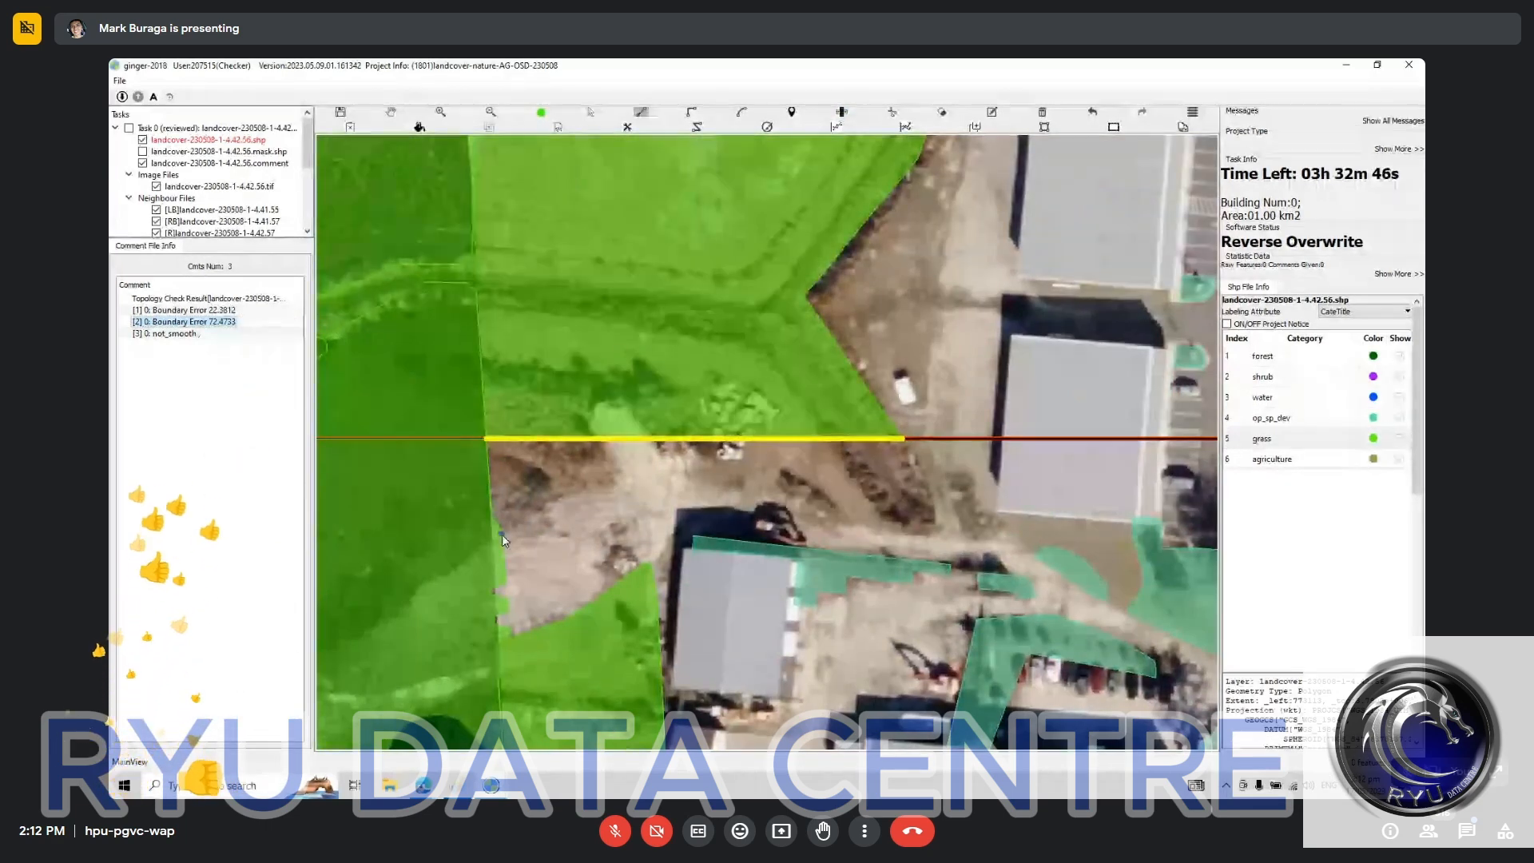
pyautogui.click(501, 533)
pyautogui.click(533, 517)
pyautogui.click(587, 491)
pyautogui.click(629, 485)
pyautogui.click(664, 484)
pyautogui.click(705, 485)
pyautogui.click(743, 488)
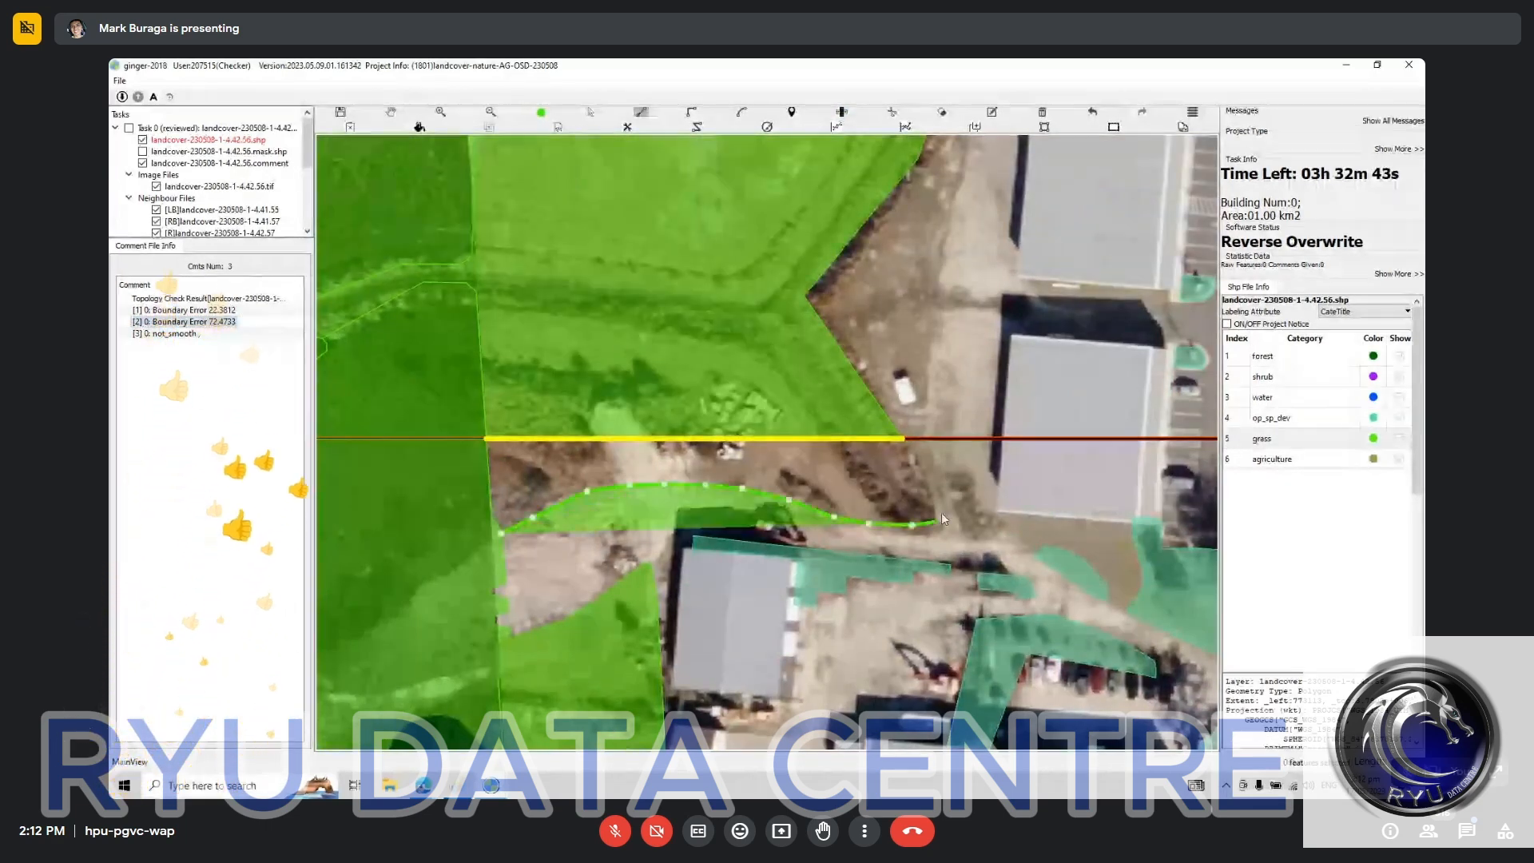
pyautogui.click(936, 522)
pyautogui.click(941, 502)
pyautogui.click(935, 479)
pyautogui.click(921, 441)
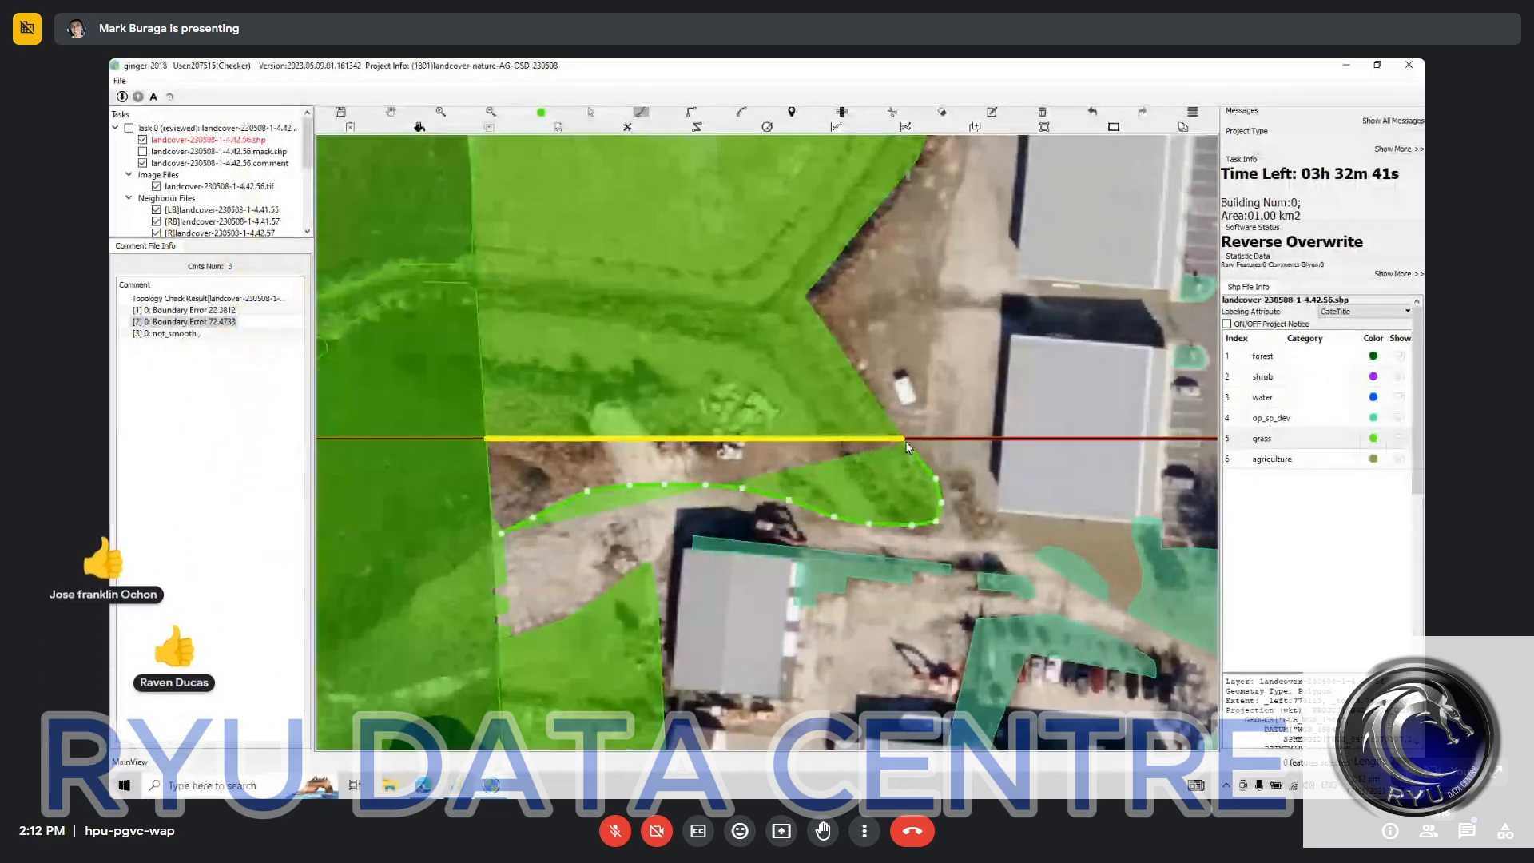
pyautogui.click(744, 351)
pyautogui.click(588, 334)
pyautogui.click(449, 371)
pyautogui.click(405, 428)
pyautogui.click(410, 482)
pyautogui.click(433, 541)
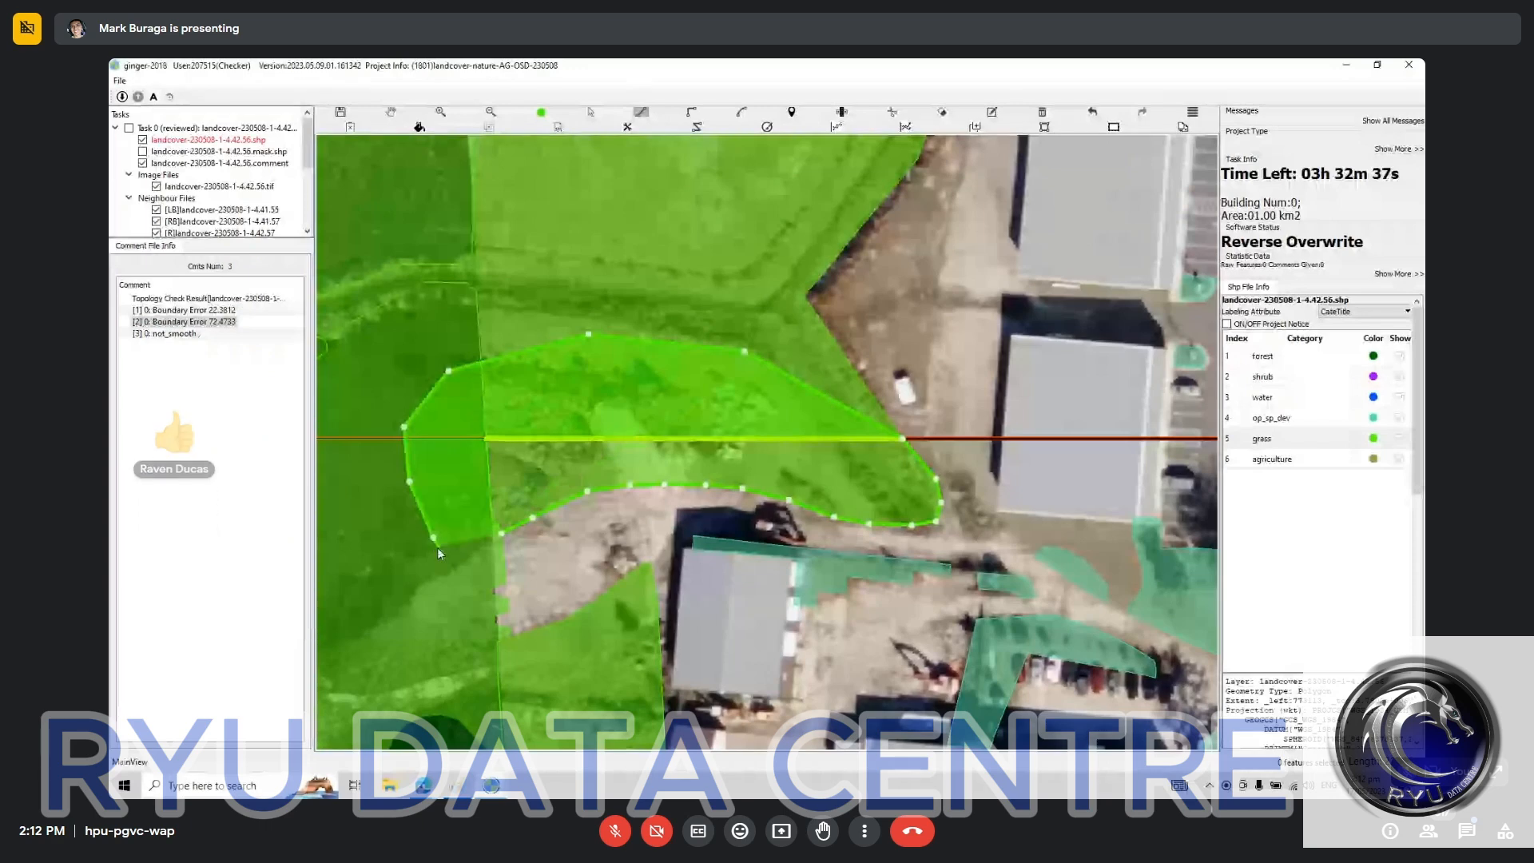
pyautogui.rightClick(437, 548)
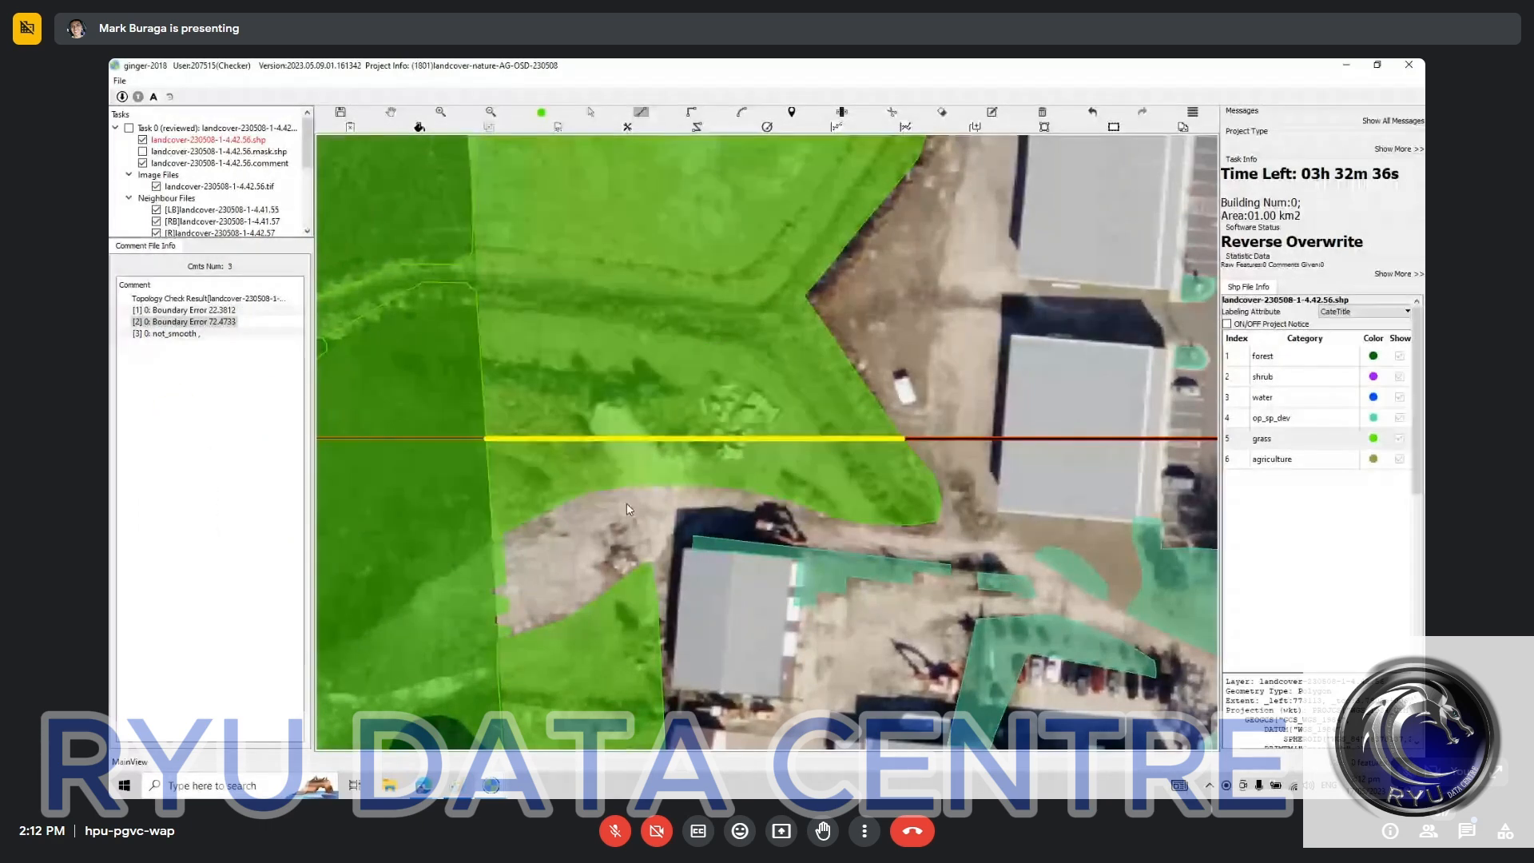
pyautogui.press('Escape')
# Step: Go to the not_smooth comment and move the op_sp_dev vertex on the tile boundary onto the neighbouring polygon's corner, checking the alignment
pyautogui.click(198, 334)
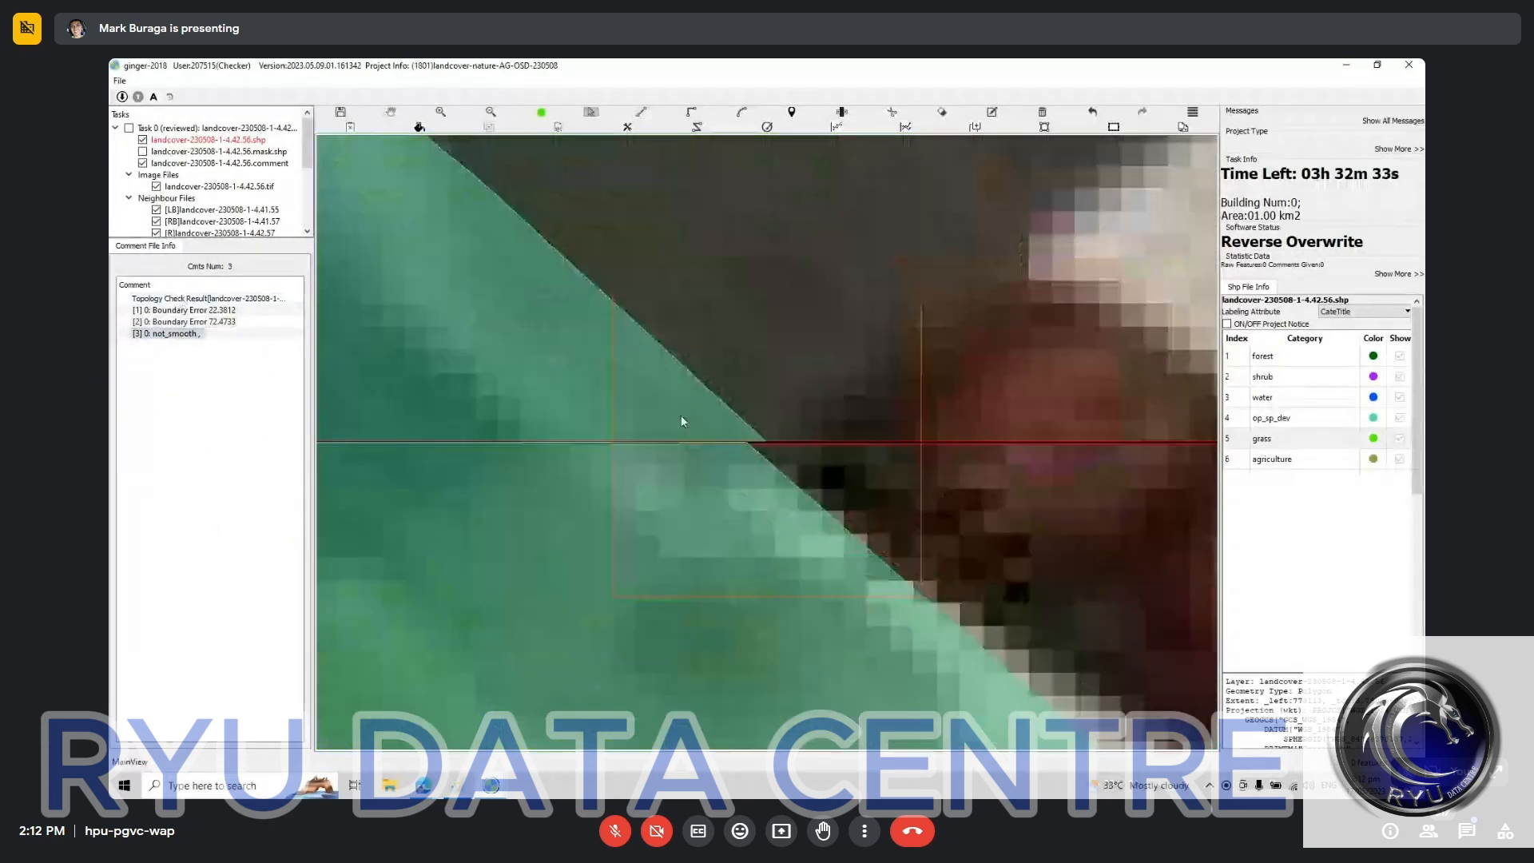
pyautogui.click(767, 443)
pyautogui.moveTo(767, 442); pyautogui.dragTo(745, 443)
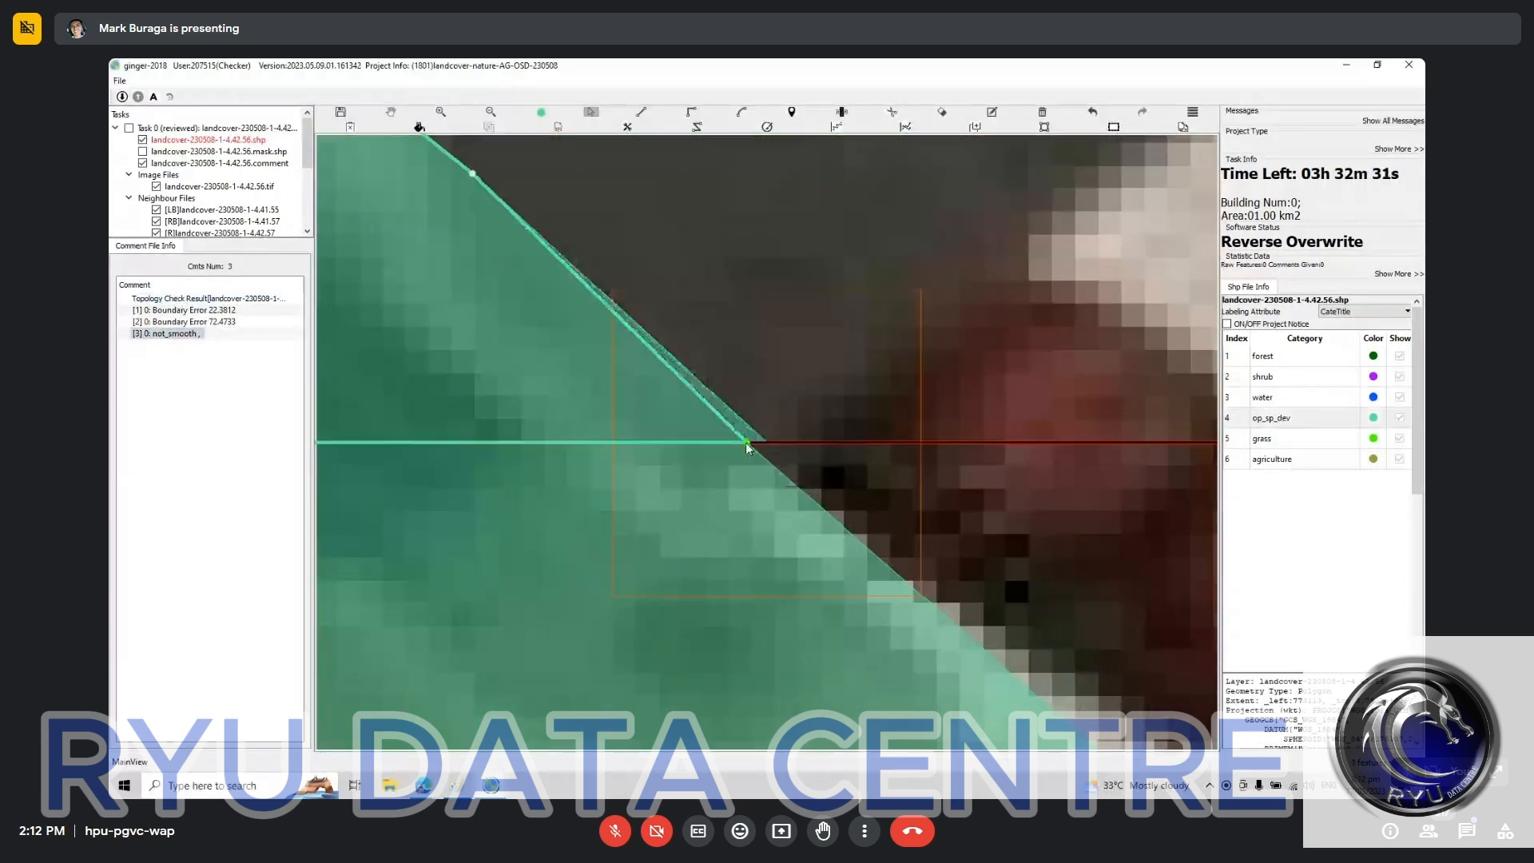
pyautogui.press('space')
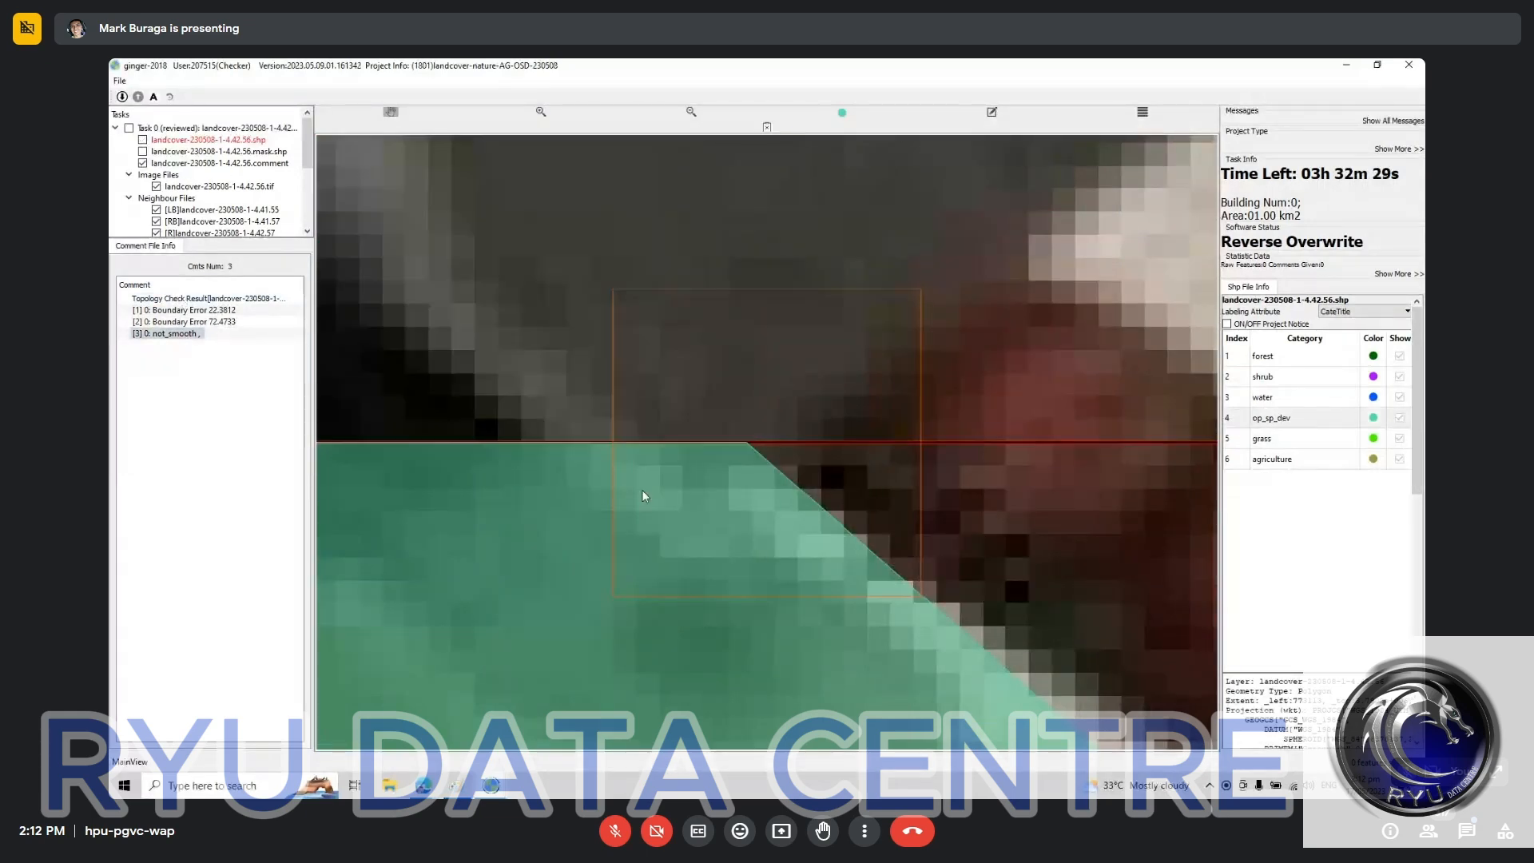
pyautogui.press('space')
pyautogui.scroll(-2, 639, 503)
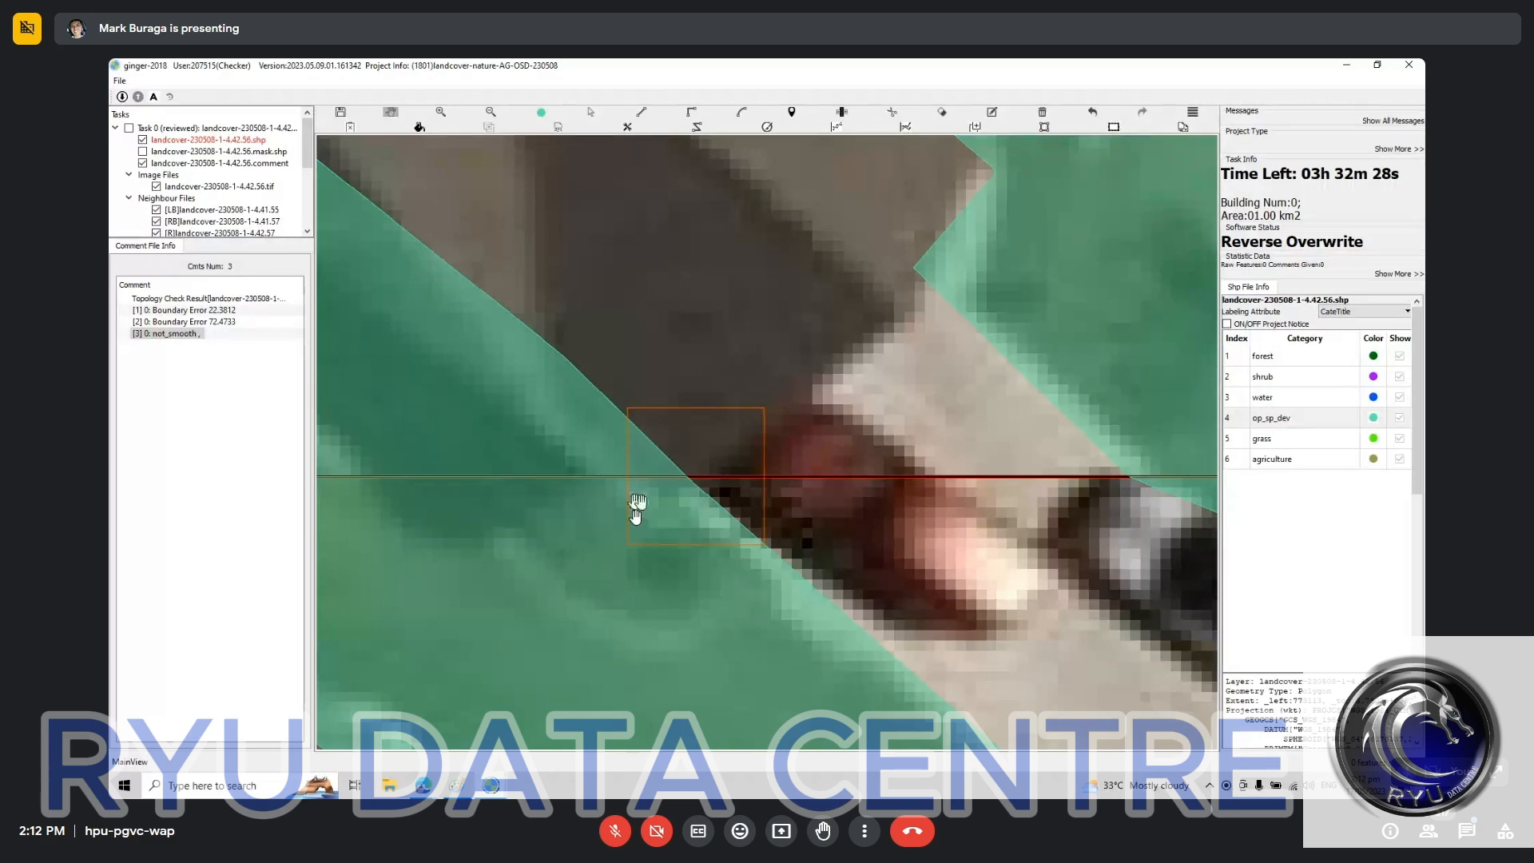
# Step: Switch to the landcover-stage1-230305 project window and look over its labelled road, buildings and driveways
pyautogui.click(490, 785)
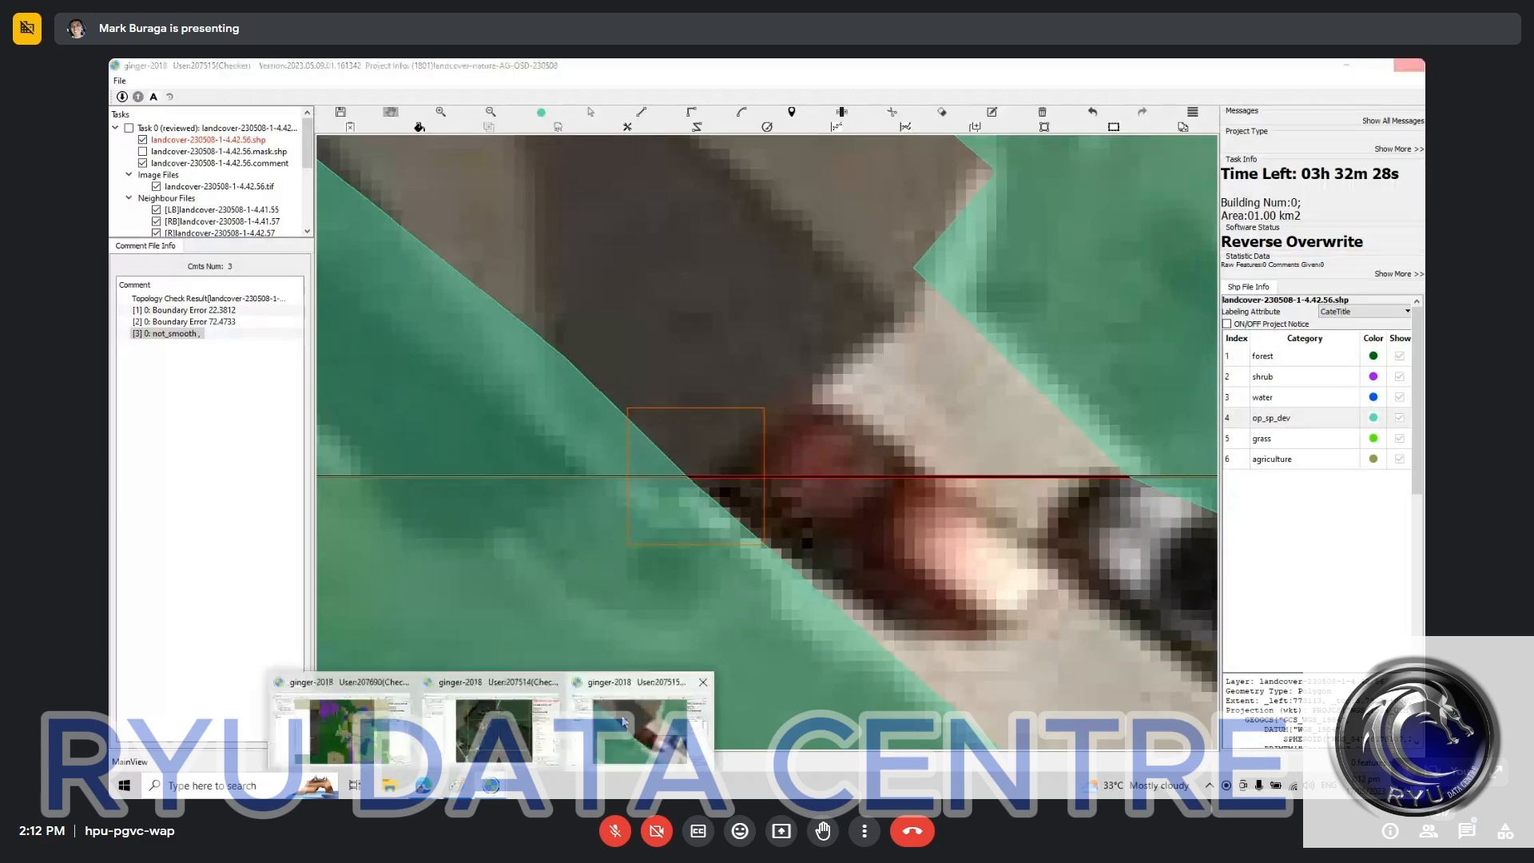
pyautogui.click(484, 753)
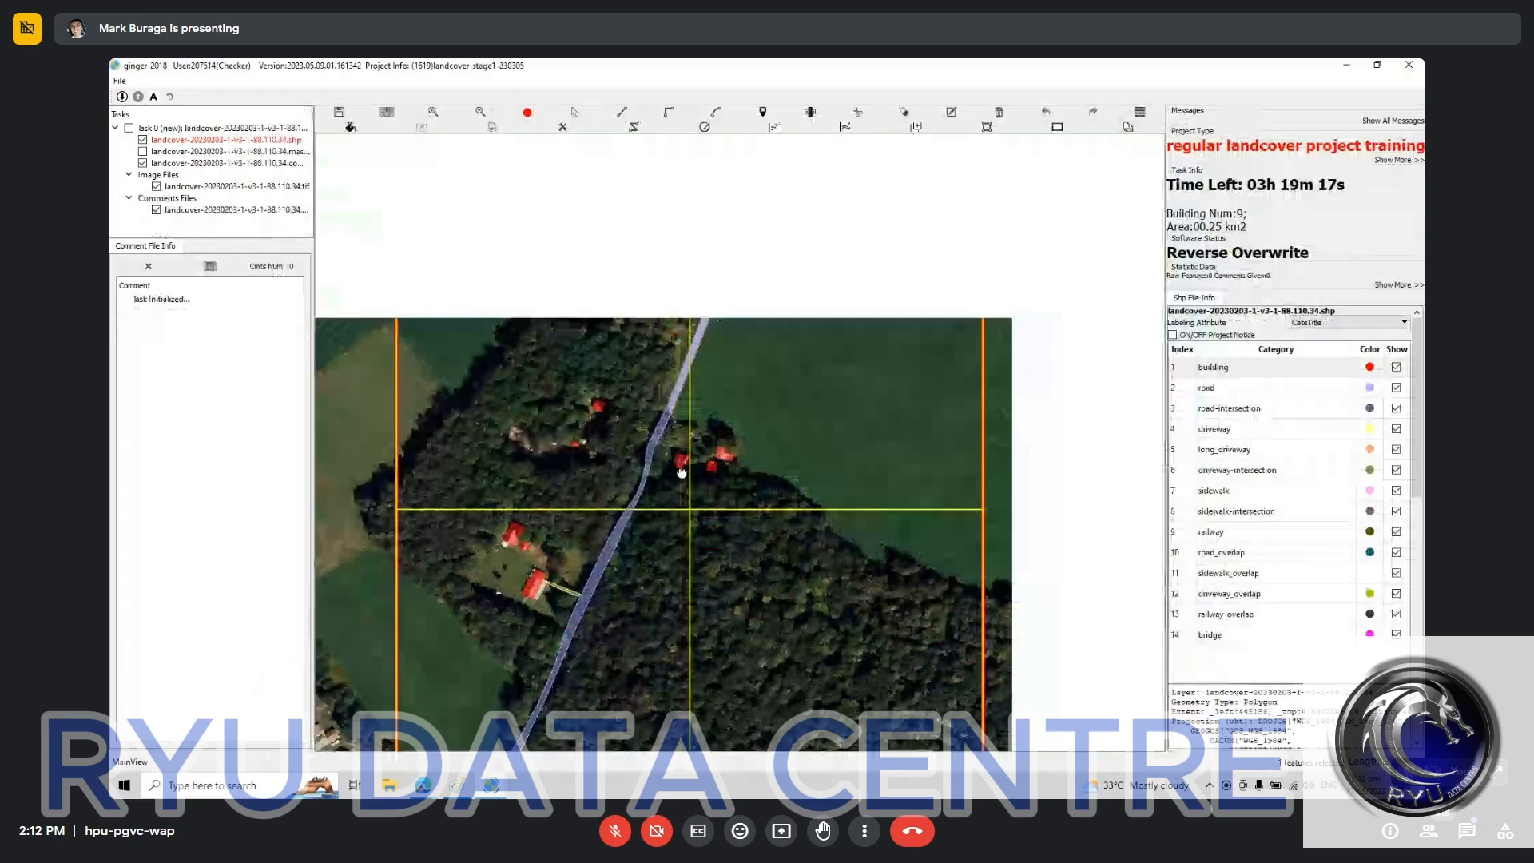
pyautogui.moveTo(682, 473); pyautogui.dragTo(584, 618)
pyautogui.scroll(3, 582, 459)
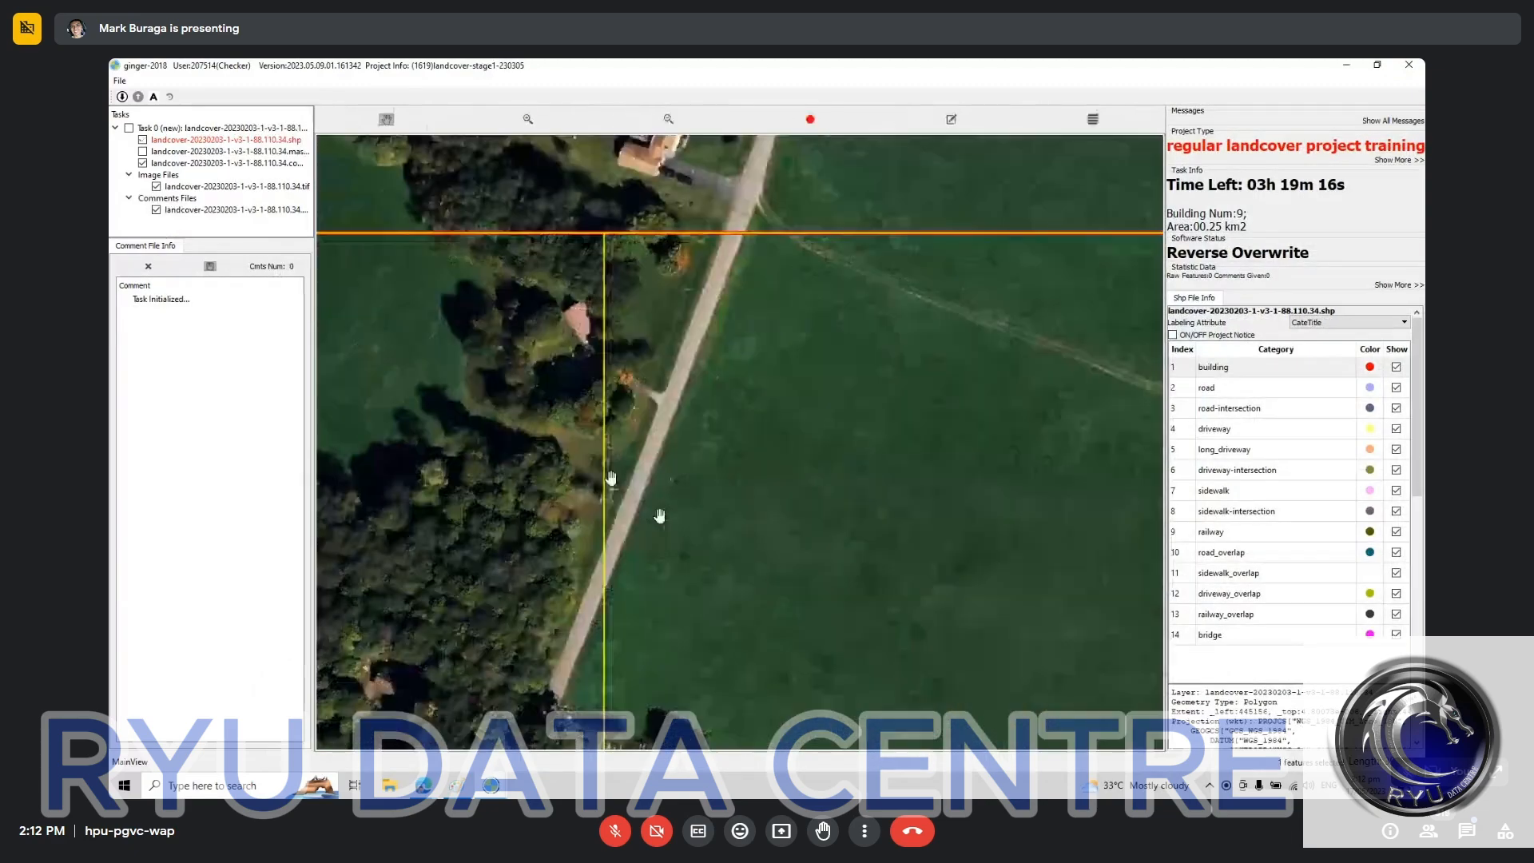
pyautogui.moveTo(511, 703); pyautogui.dragTo(875, 207)
pyautogui.moveTo(613, 707); pyautogui.dragTo(720, 389)
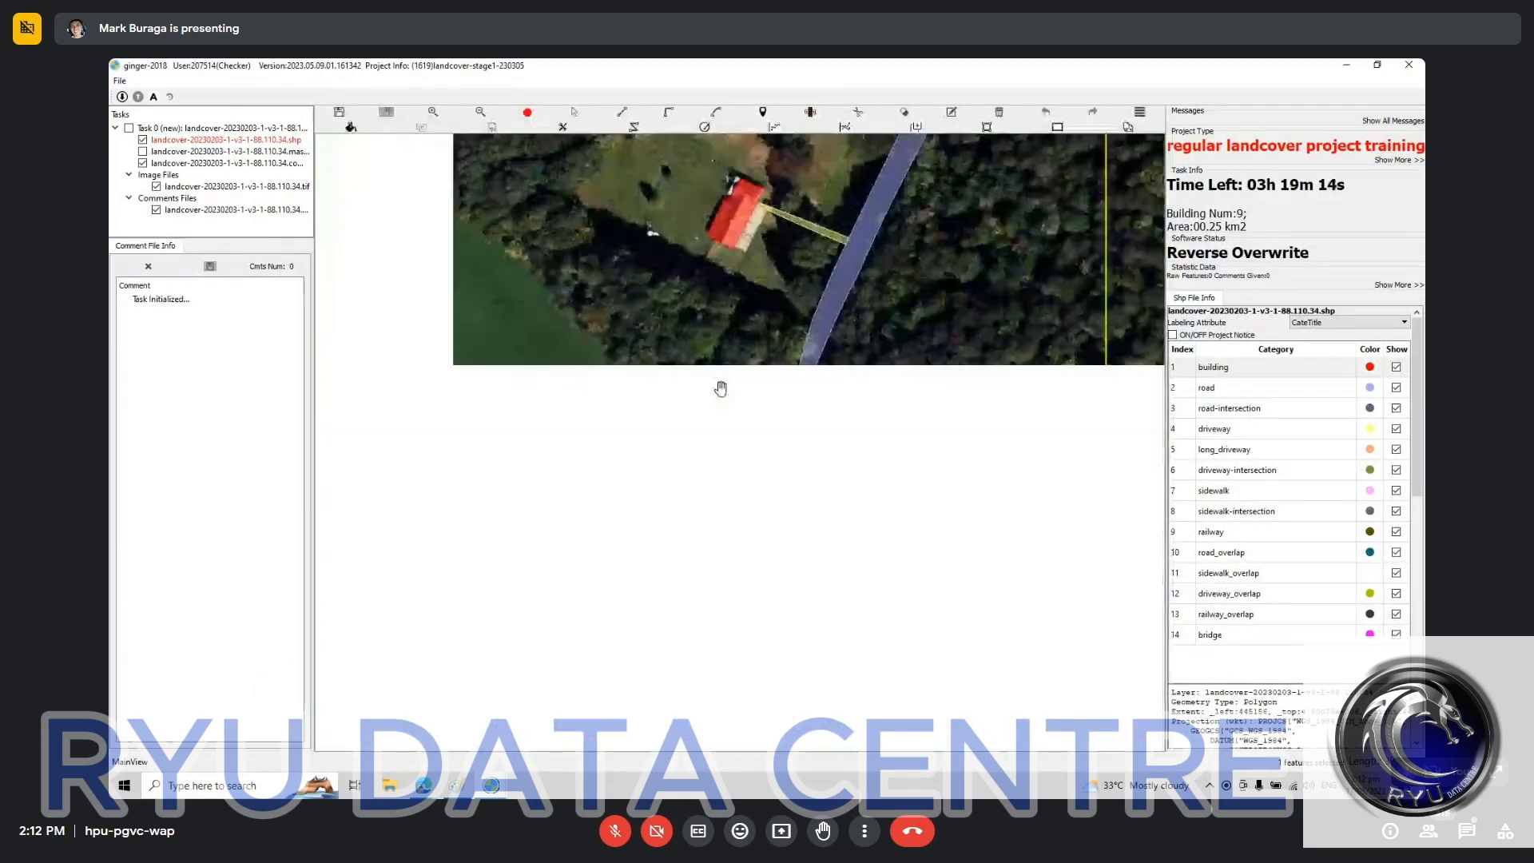
# Step: Return to the landcover-nature-AG-OSD-230508 window and examine the labelled land cover across the tile and its neighbours, including the repaired grass area
pyautogui.click(491, 785)
pyautogui.click(667, 675)
pyautogui.scroll(-2, 768, 534)
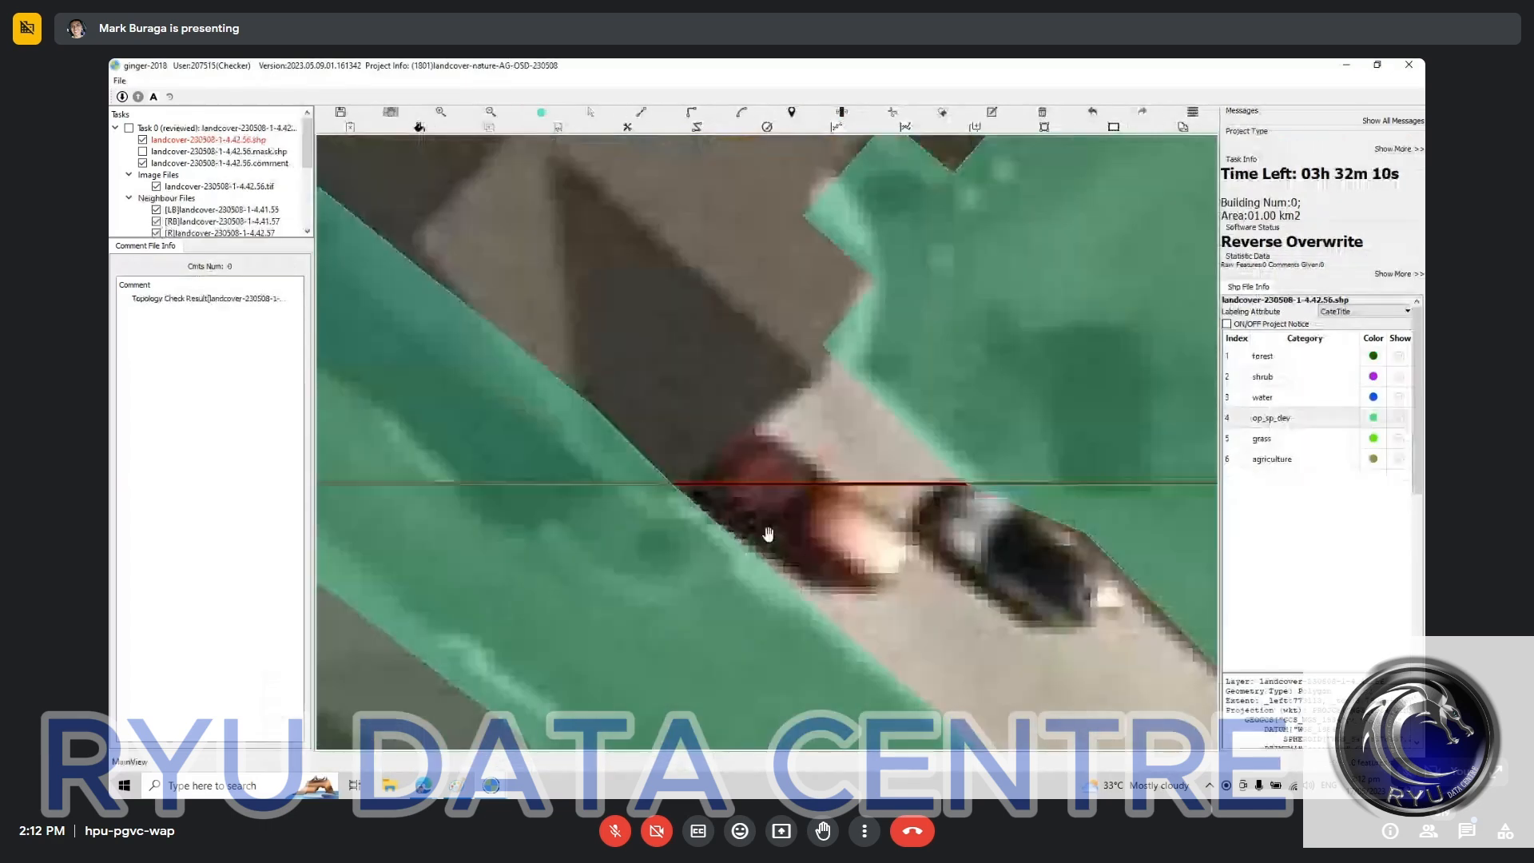
pyautogui.scroll(-3, 768, 535)
pyautogui.scroll(-2, 590, 359)
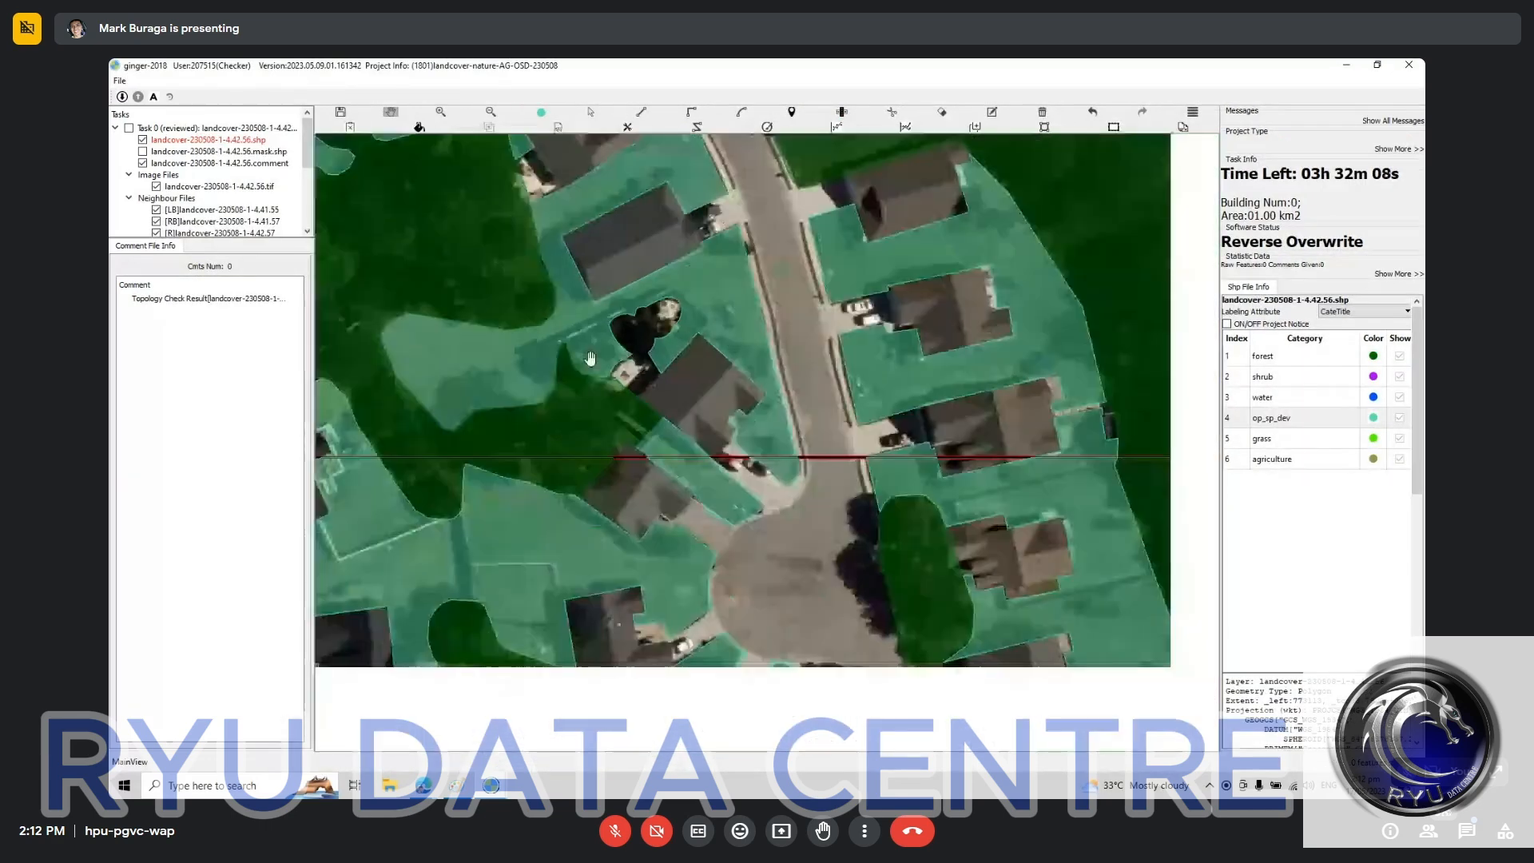
pyautogui.scroll(-3, 589, 358)
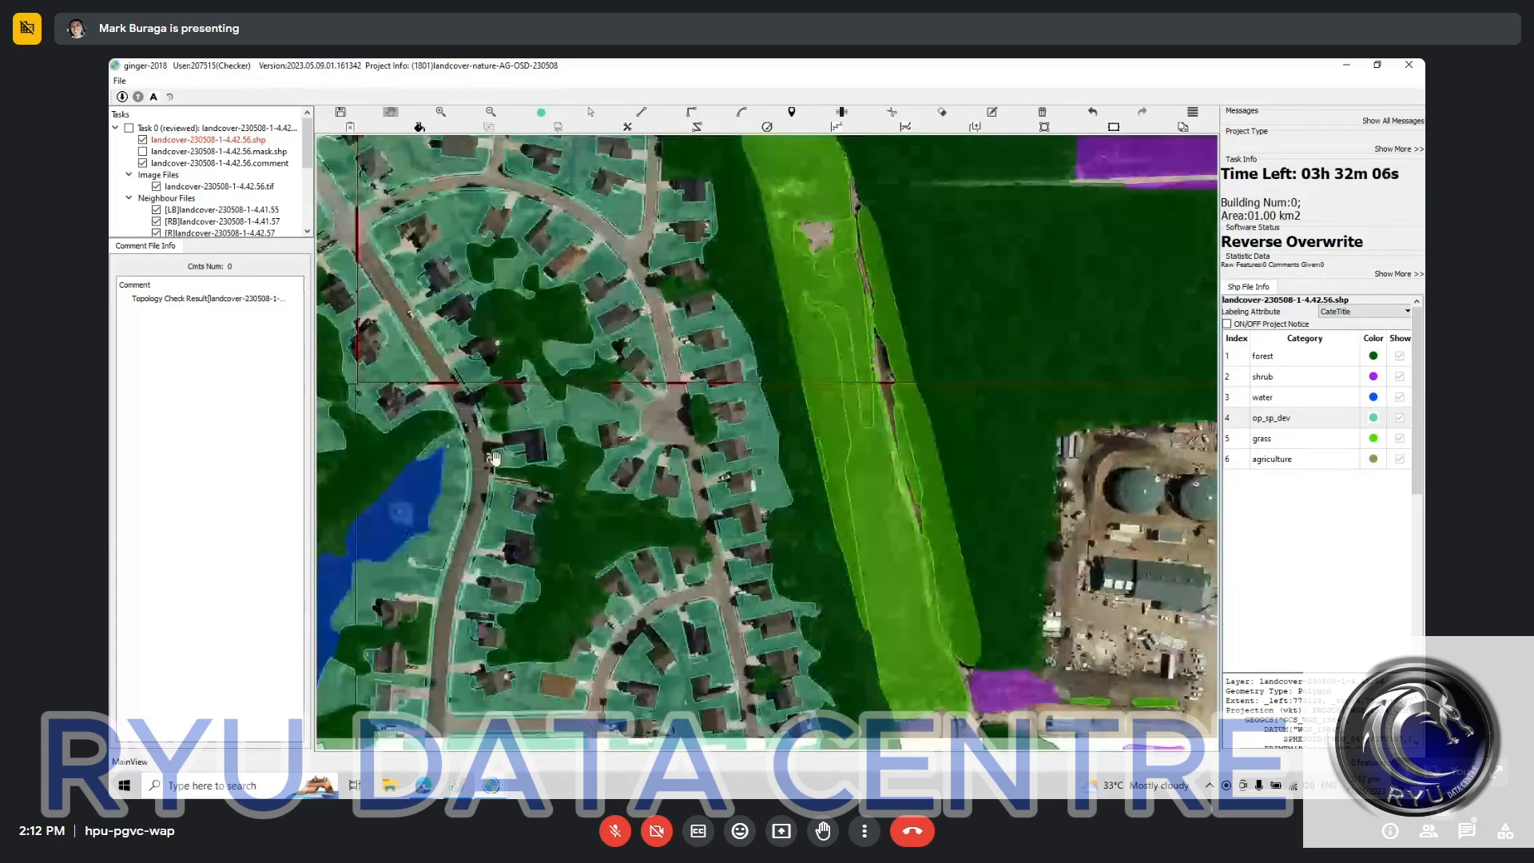
pyautogui.moveTo(959, 547); pyautogui.dragTo(574, 443)
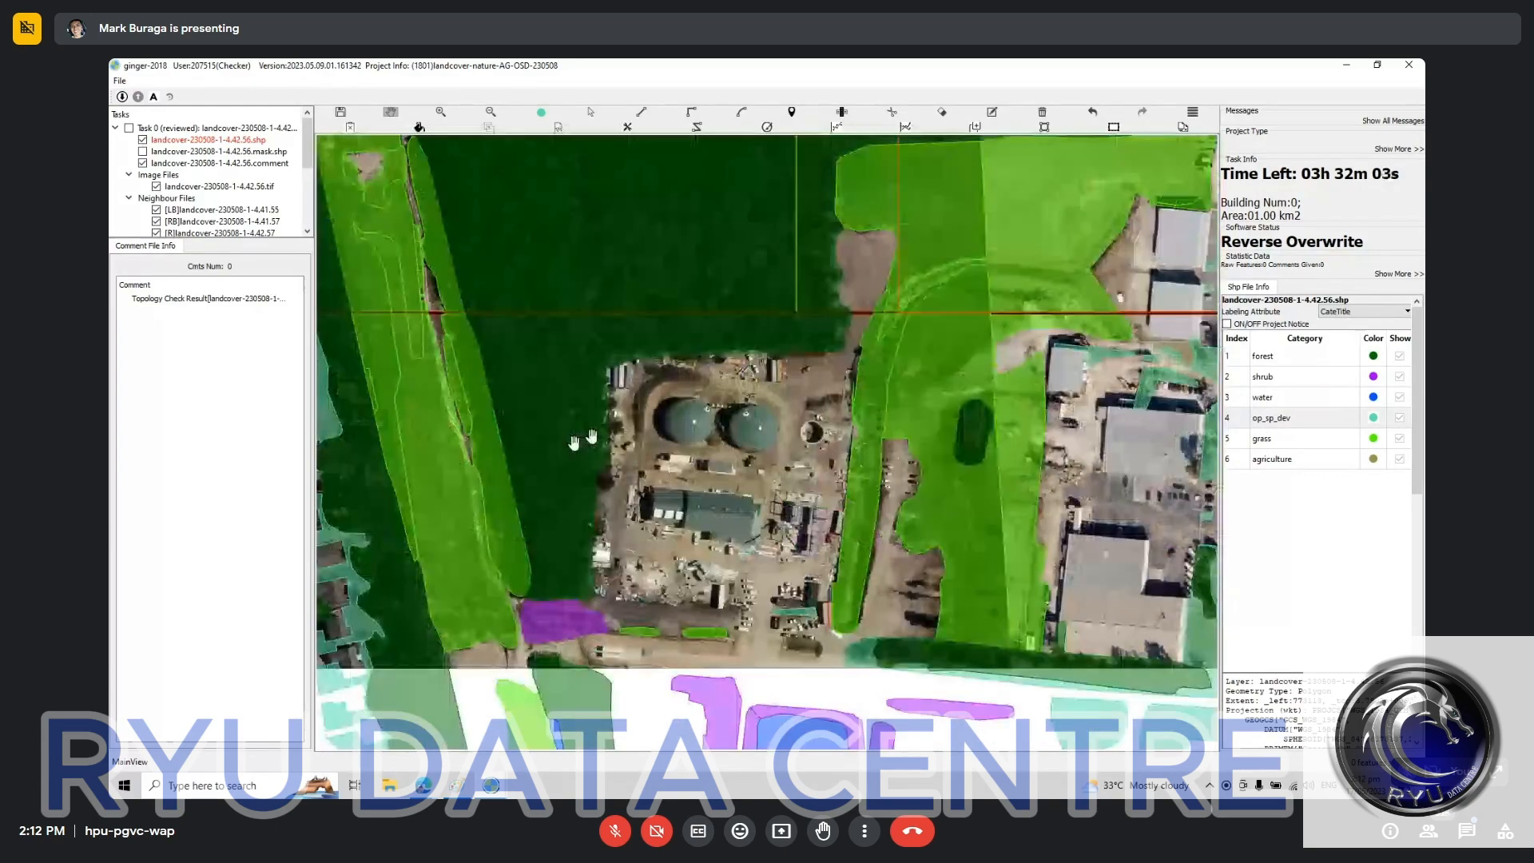
pyautogui.moveTo(944, 370); pyautogui.dragTo(517, 547)
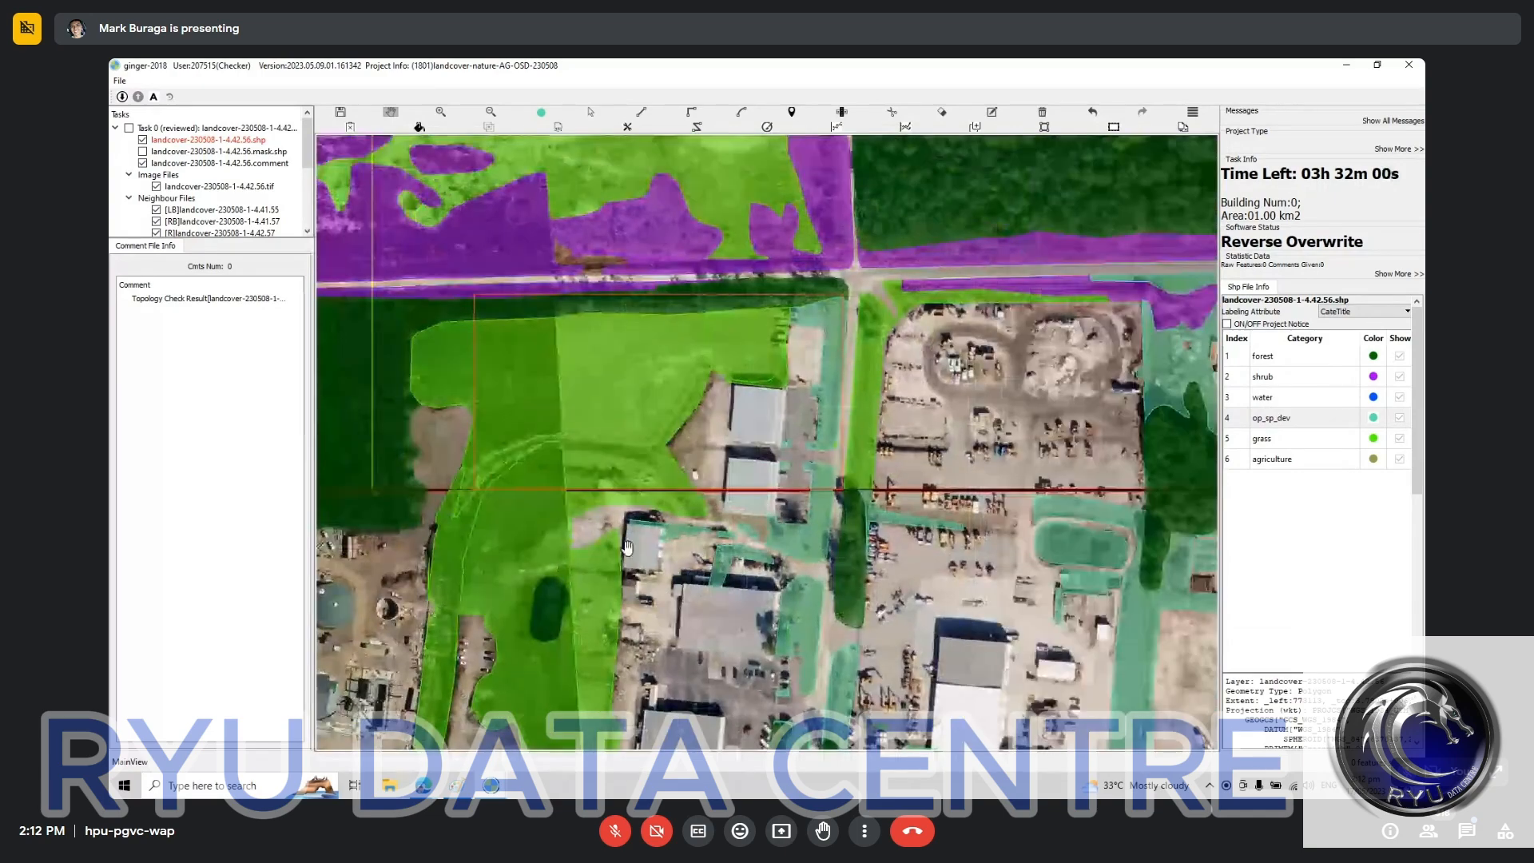
pyautogui.scroll(-2, 627, 547)
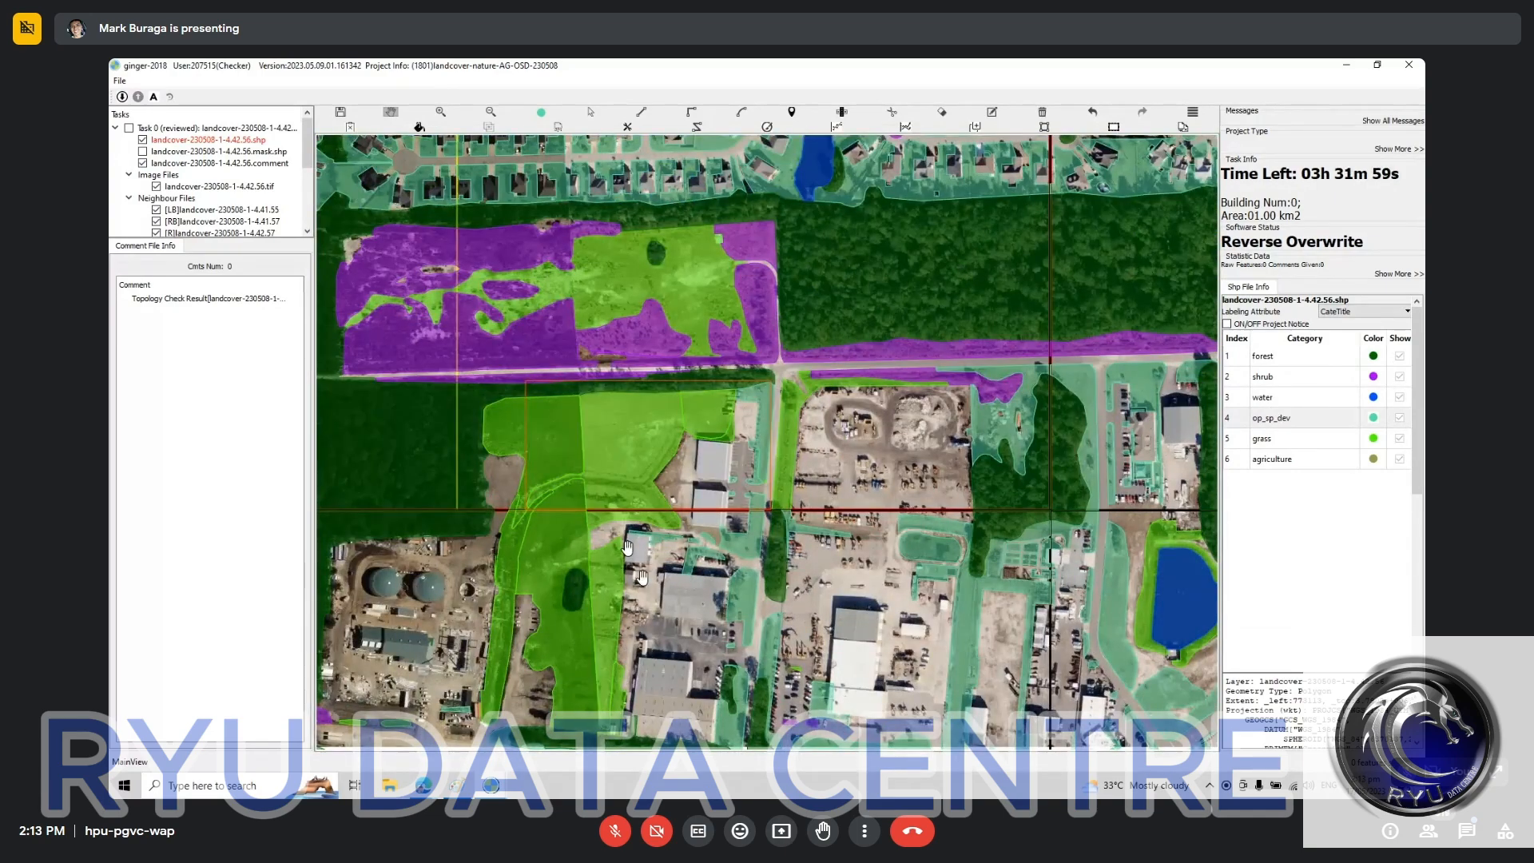
pyautogui.scroll(-2, 641, 575)
pyautogui.moveTo(582, 623); pyautogui.dragTo(834, 586)
pyautogui.moveTo(567, 597); pyautogui.dragTo(604, 599)
pyautogui.moveTo(920, 532); pyautogui.dragTo(722, 508)
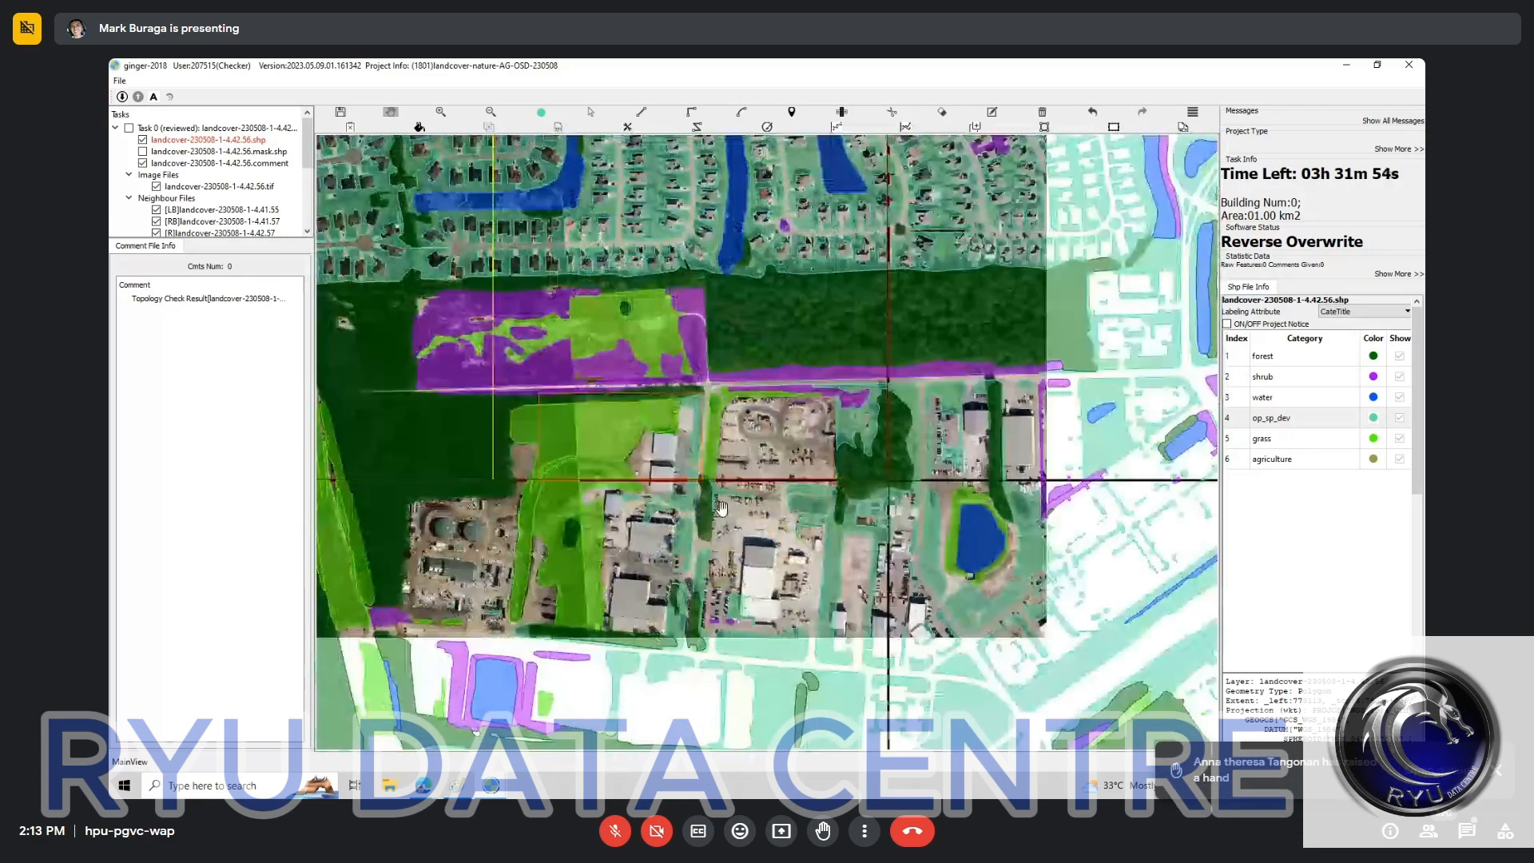
pyautogui.scroll(2, 721, 508)
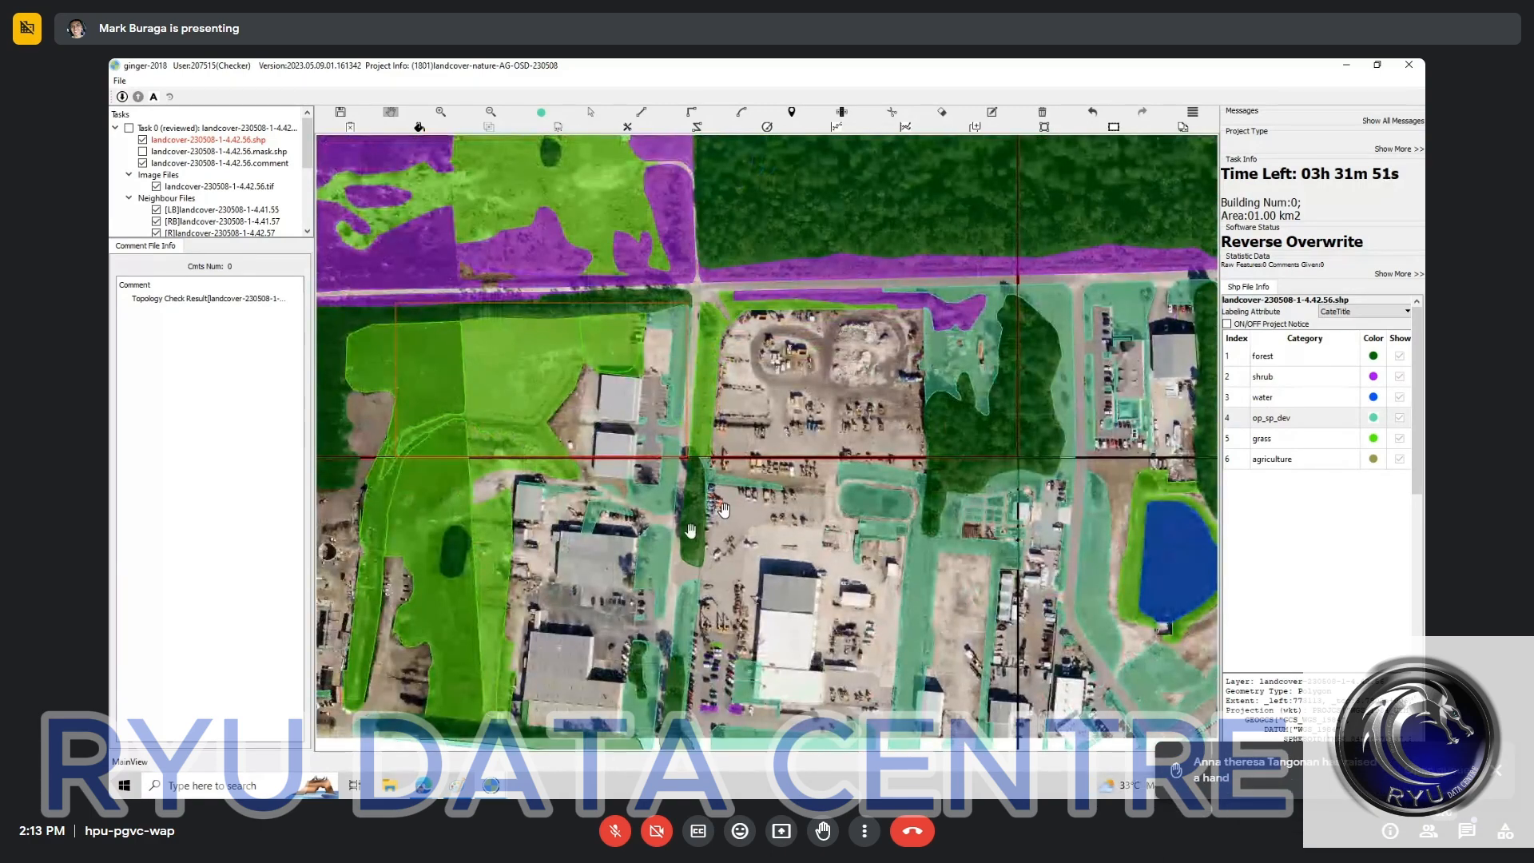
pyautogui.scroll(1, 684, 541)
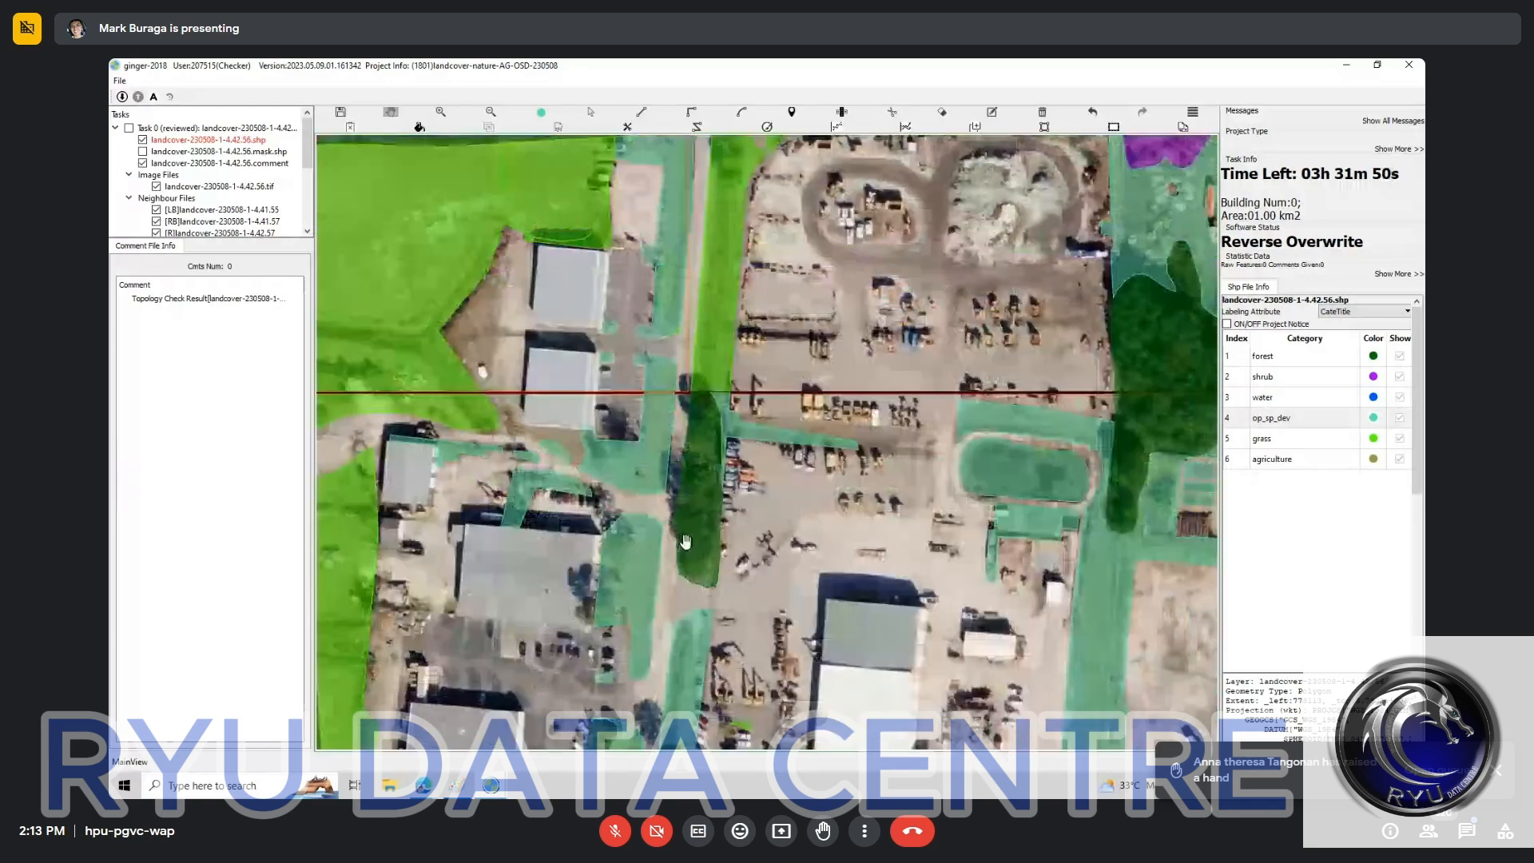
pyautogui.moveTo(686, 542); pyautogui.dragTo(1084, 582)
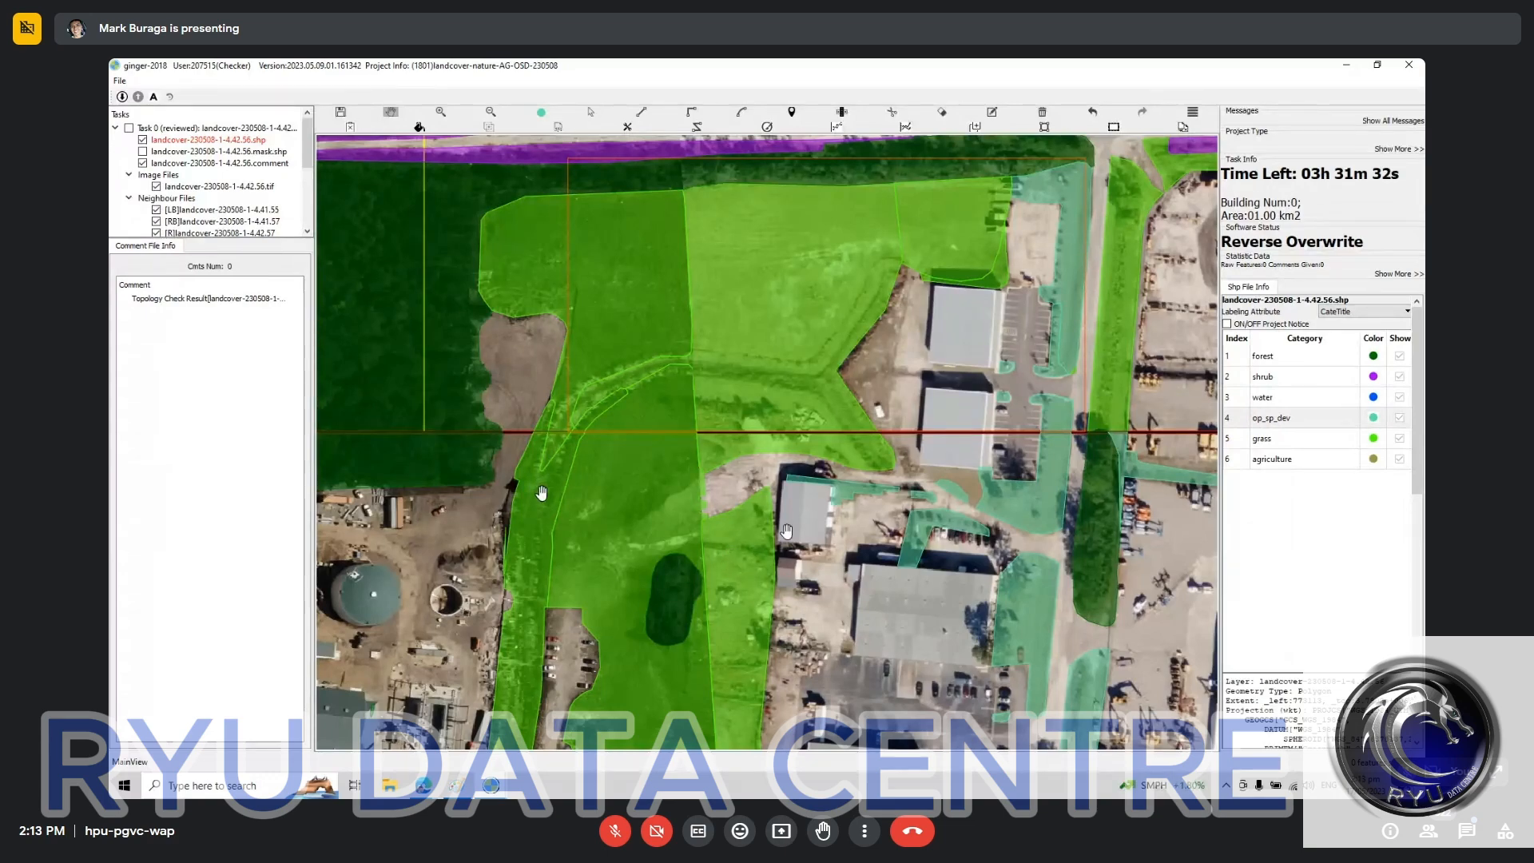
# Step: Switch to the Google Meet call in the browser, show the in-call messages and highlight the latest message
pyautogui.hotkey('alt', 'Tab')
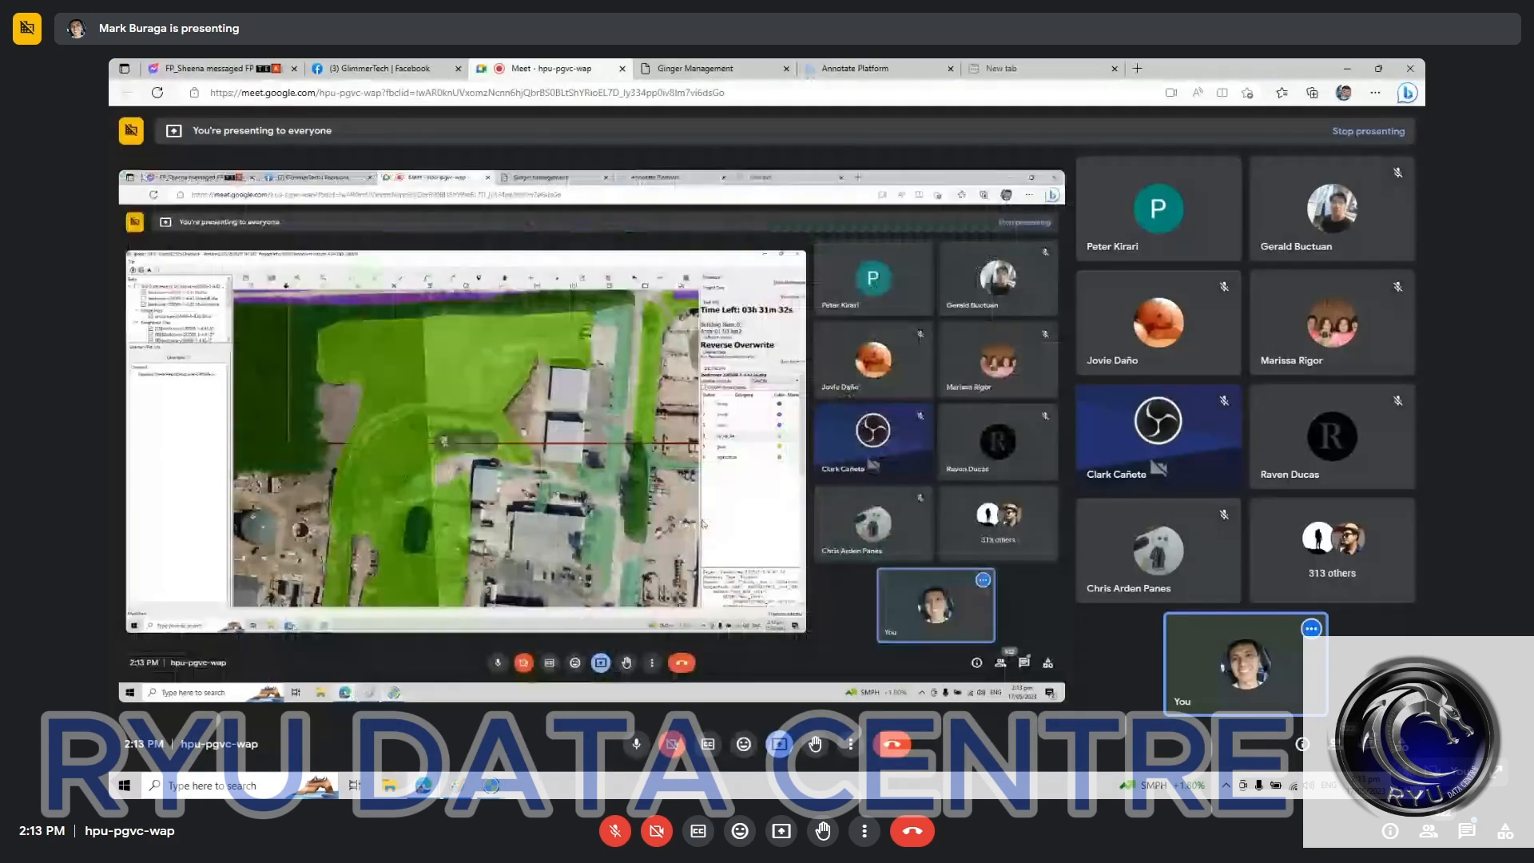
pyautogui.click(1368, 744)
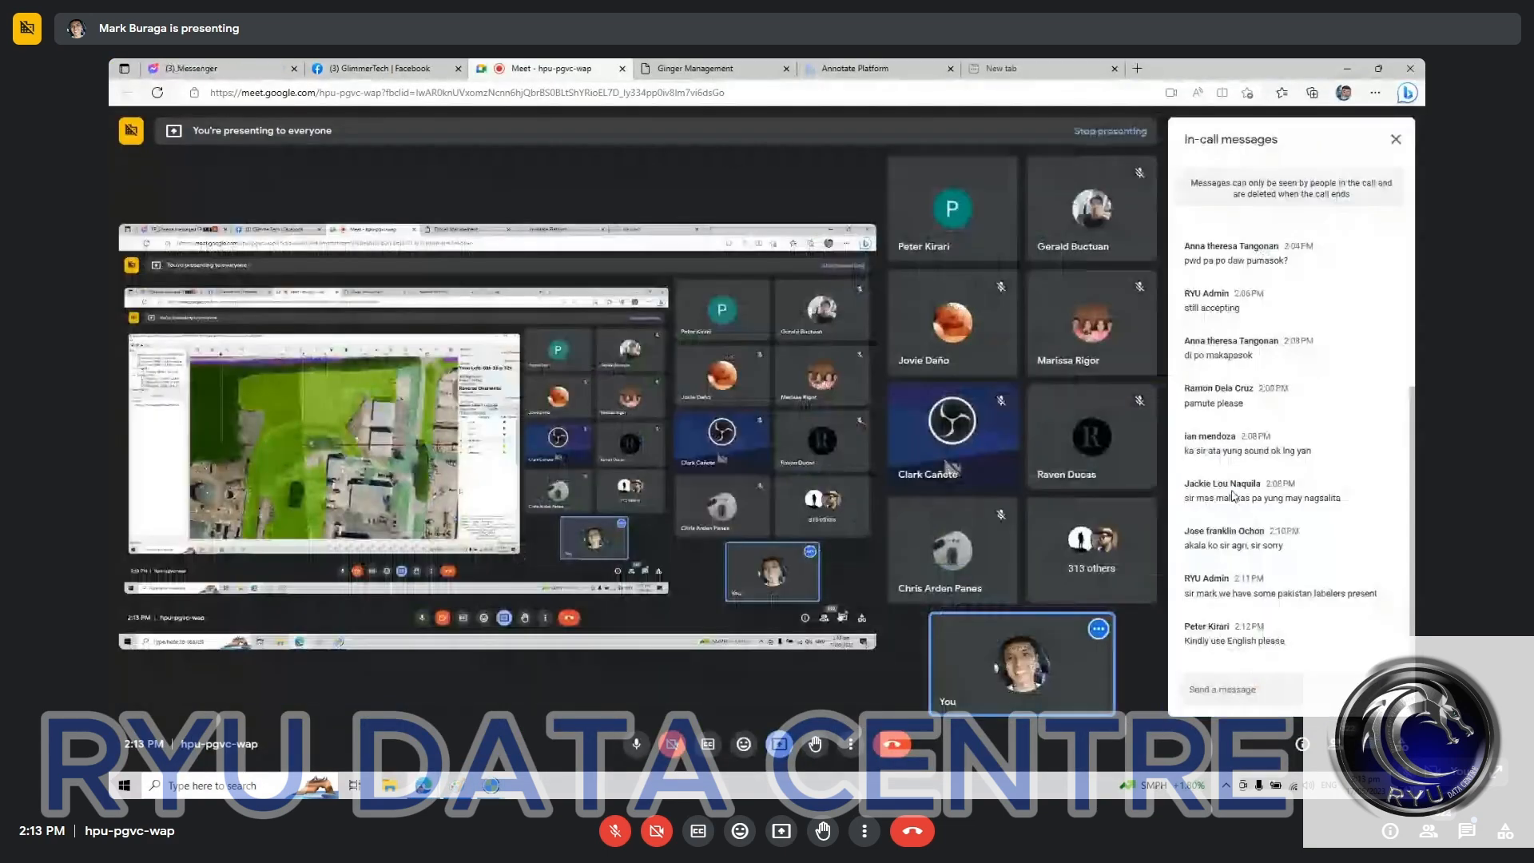
pyautogui.moveTo(1286, 642); pyautogui.dragTo(1186, 648)
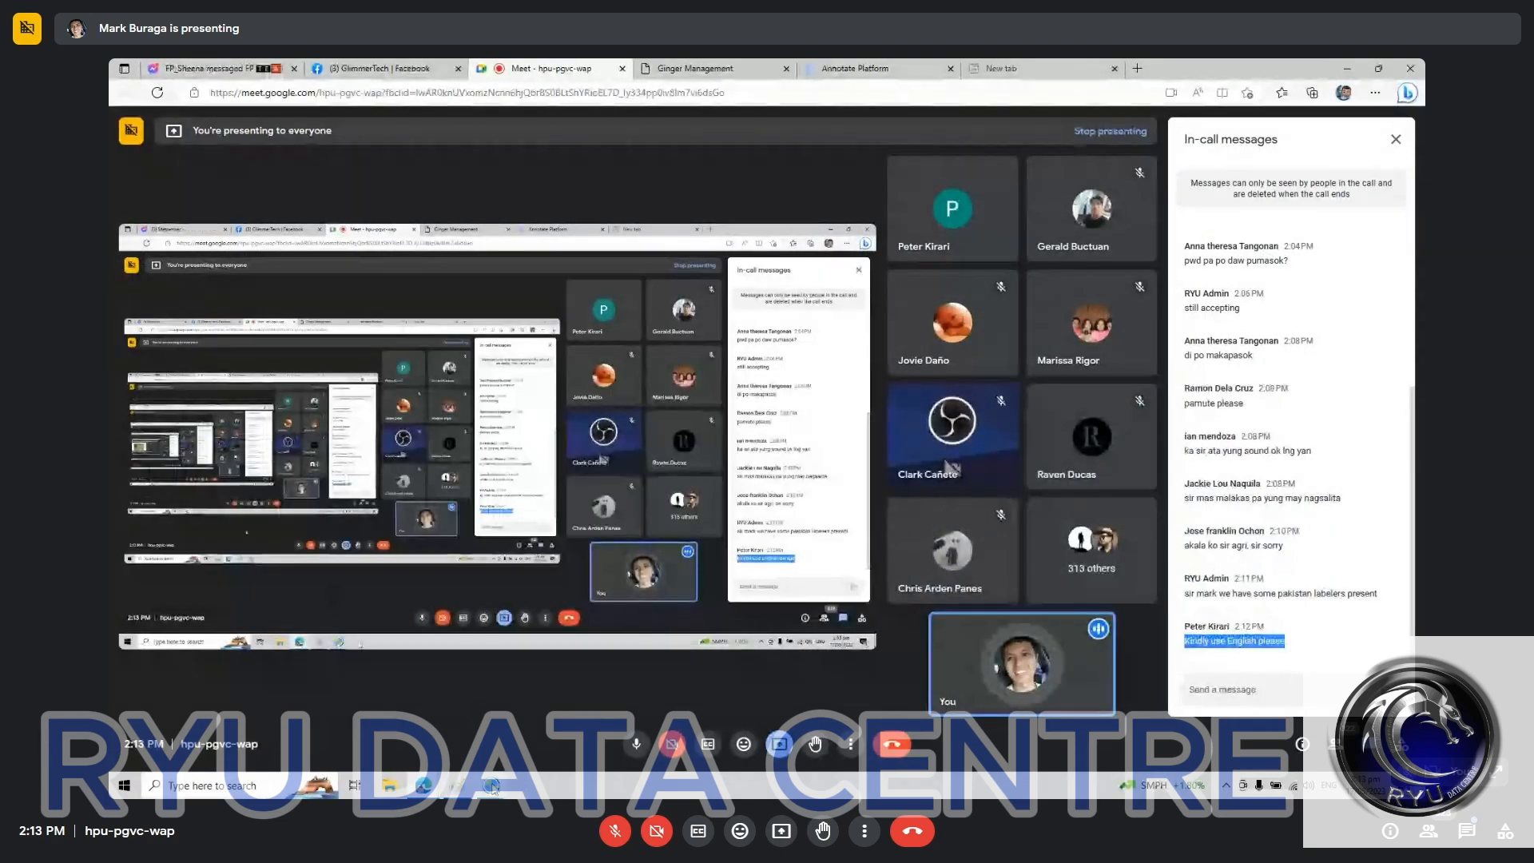
# Step: Return to the Ginger annotation window and submit the land cover task
pyautogui.click(491, 787)
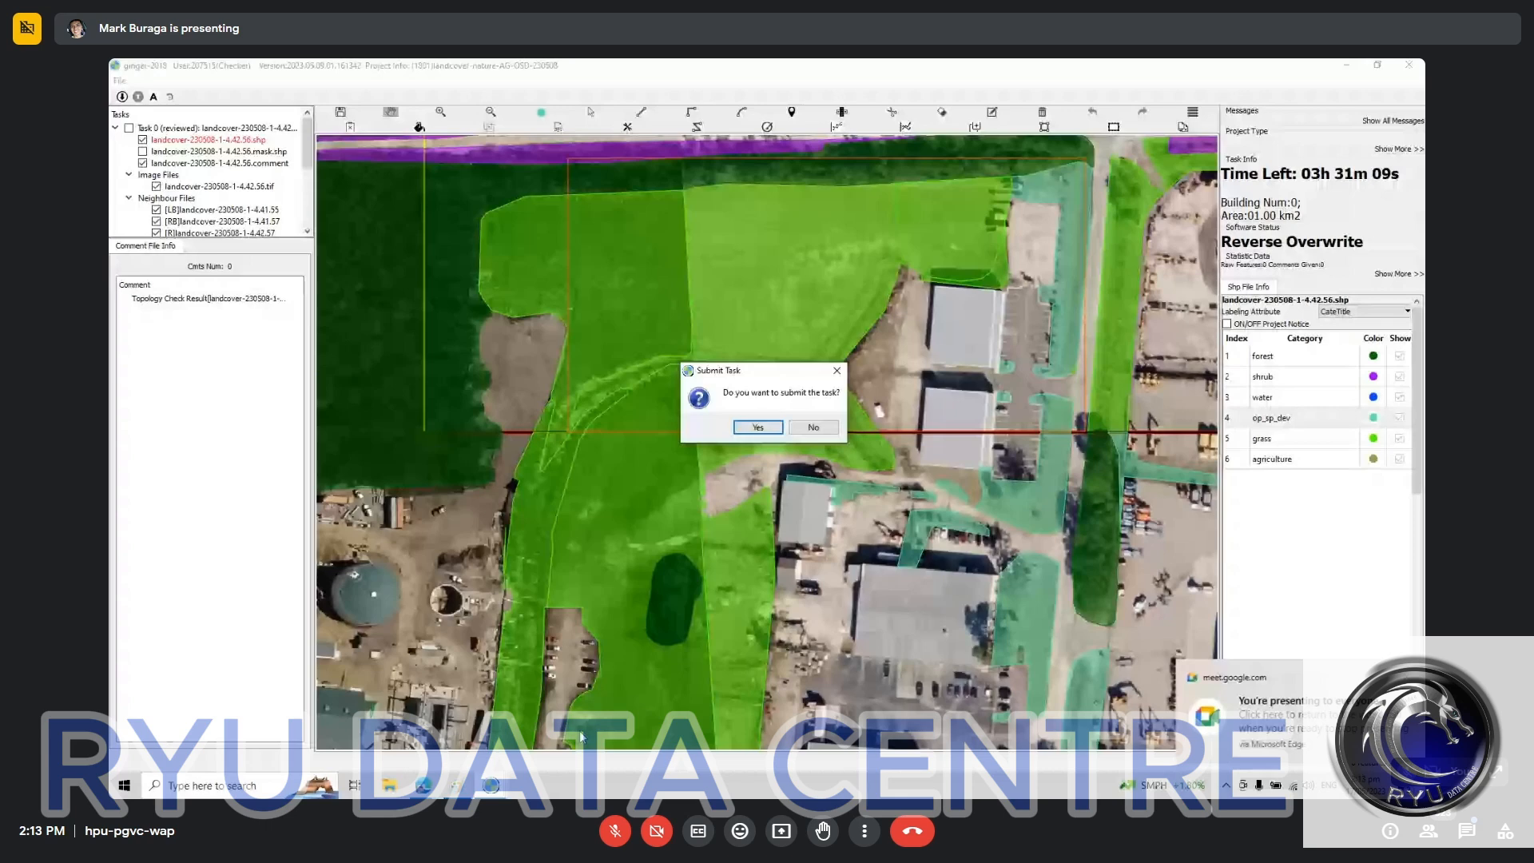
pyautogui.click(757, 427)
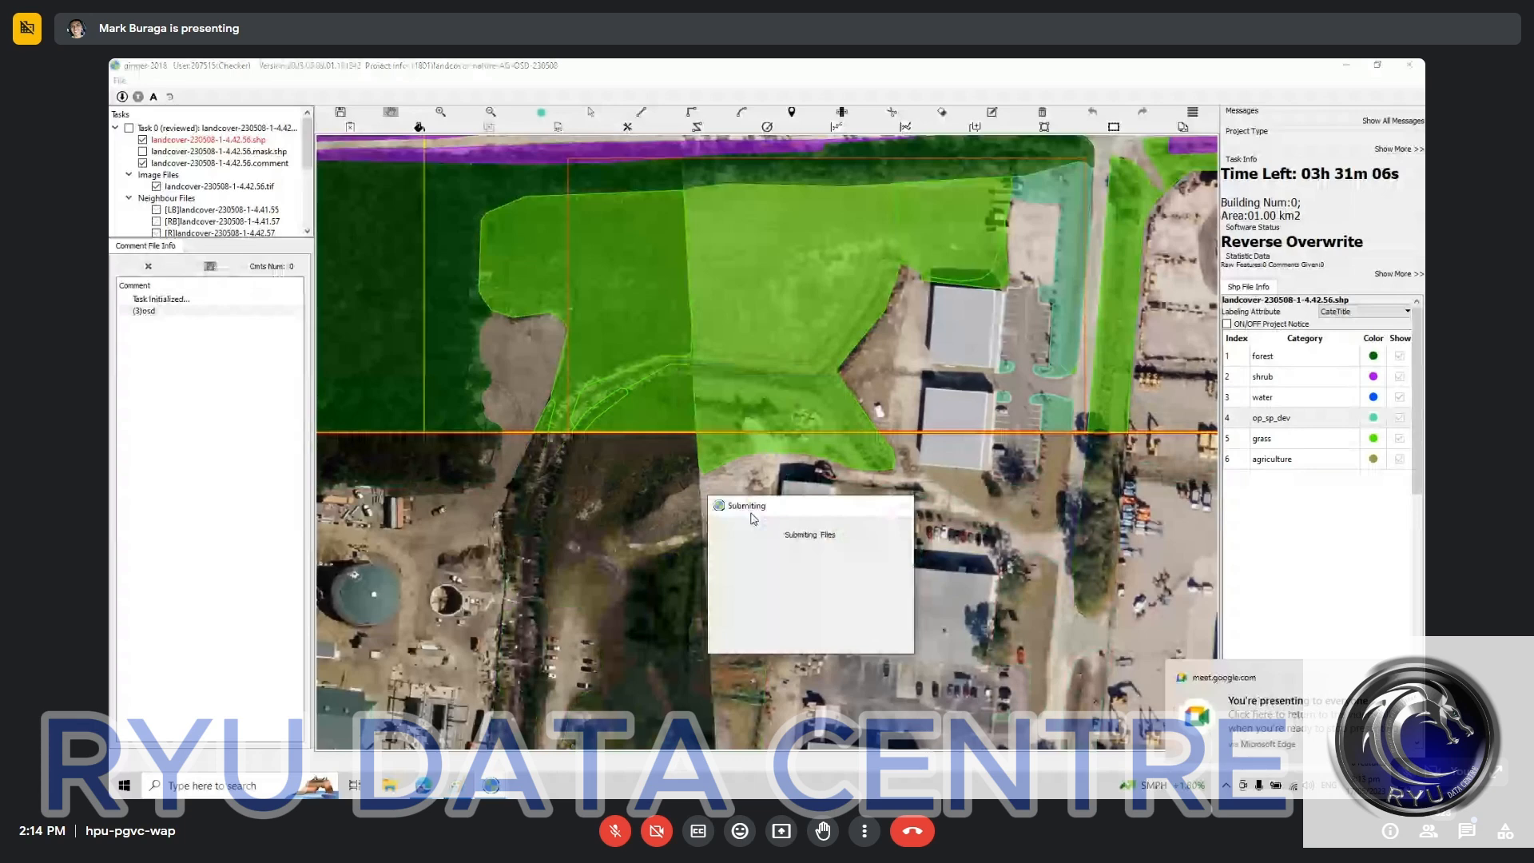
# Step: Switch to the browser and open Google Drive in the empty new tab
pyautogui.click(423, 786)
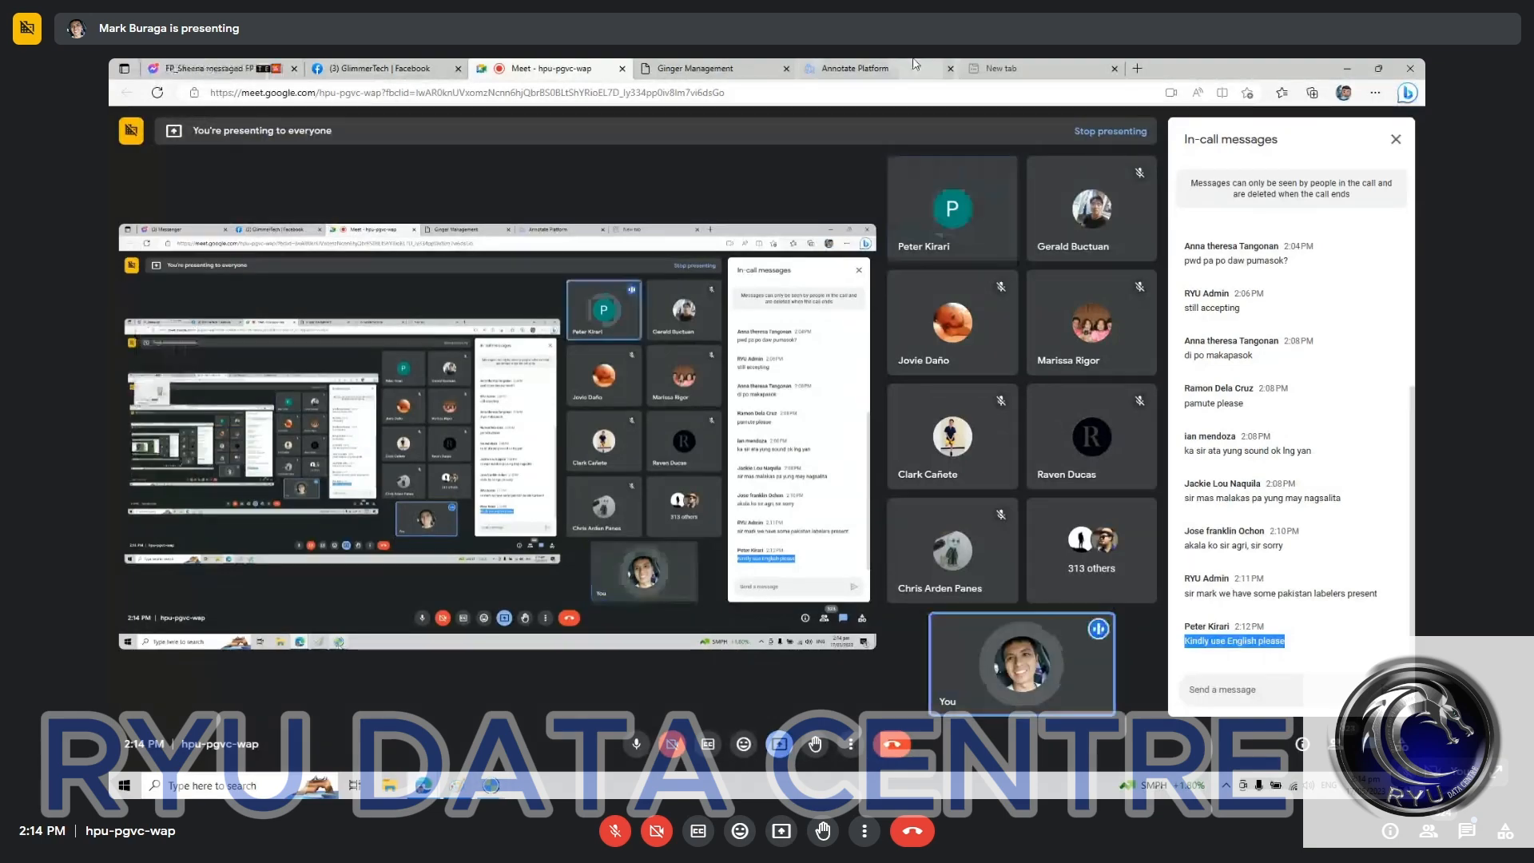
pyautogui.click(999, 68)
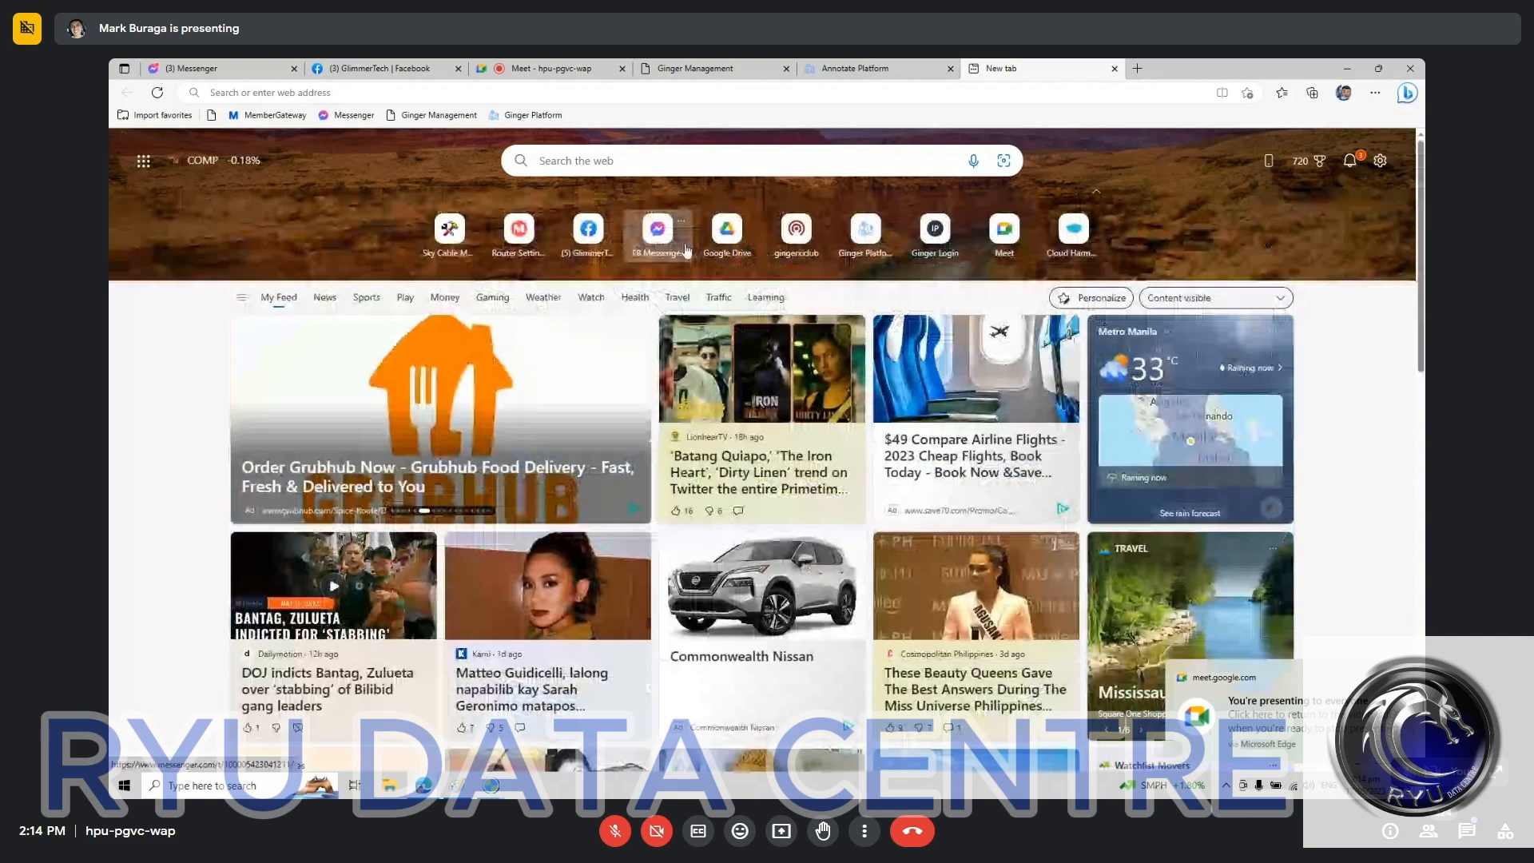
pyautogui.click(728, 251)
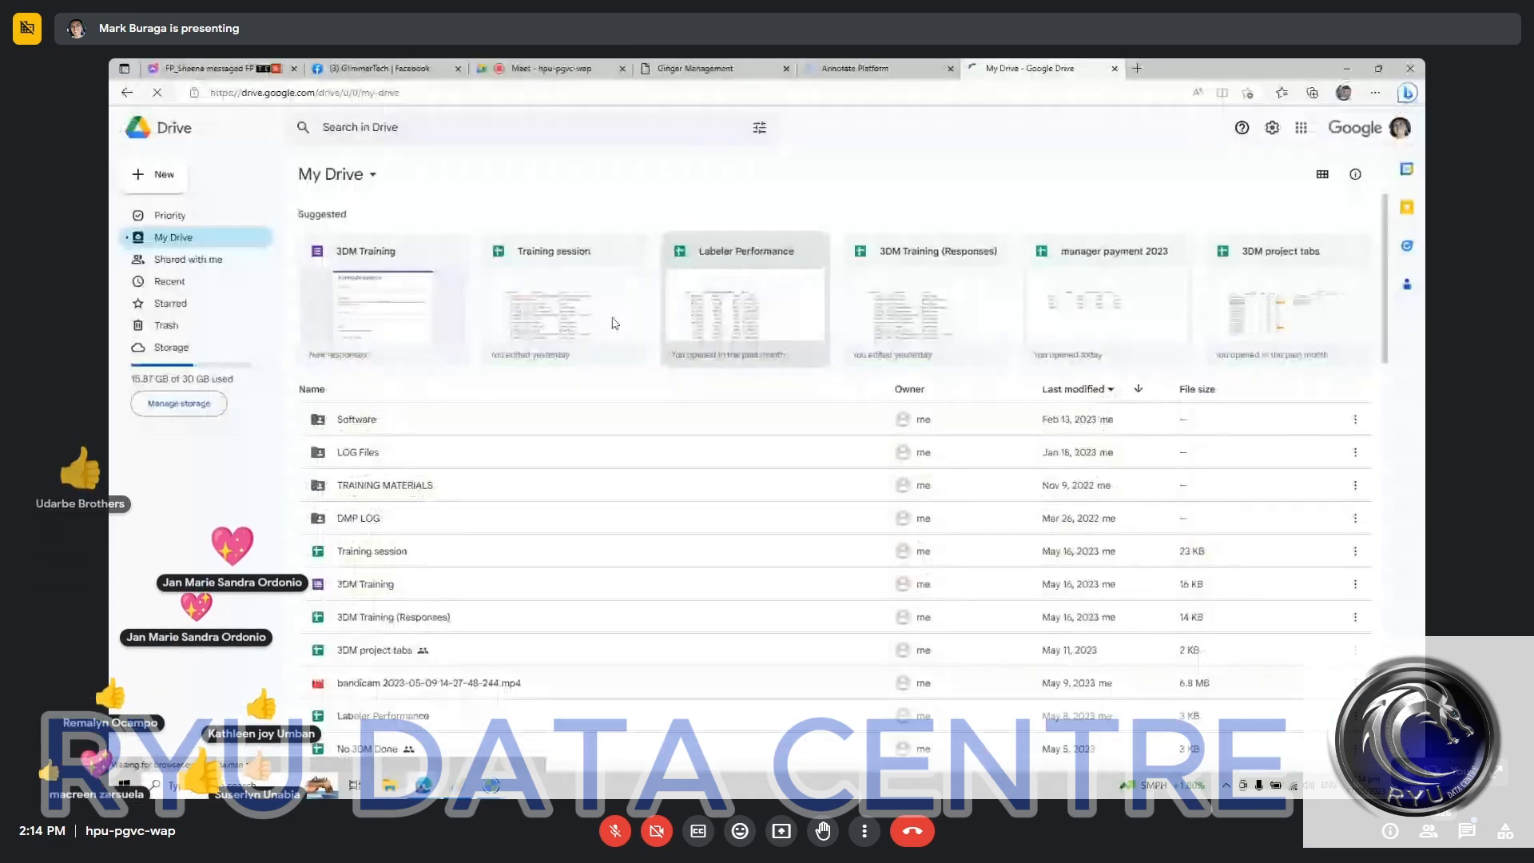
# Step: Open File Explorer and browse to the GlimmerTech Files folder inside the Ginger folder on Local HDD (D:)
pyautogui.click(393, 787)
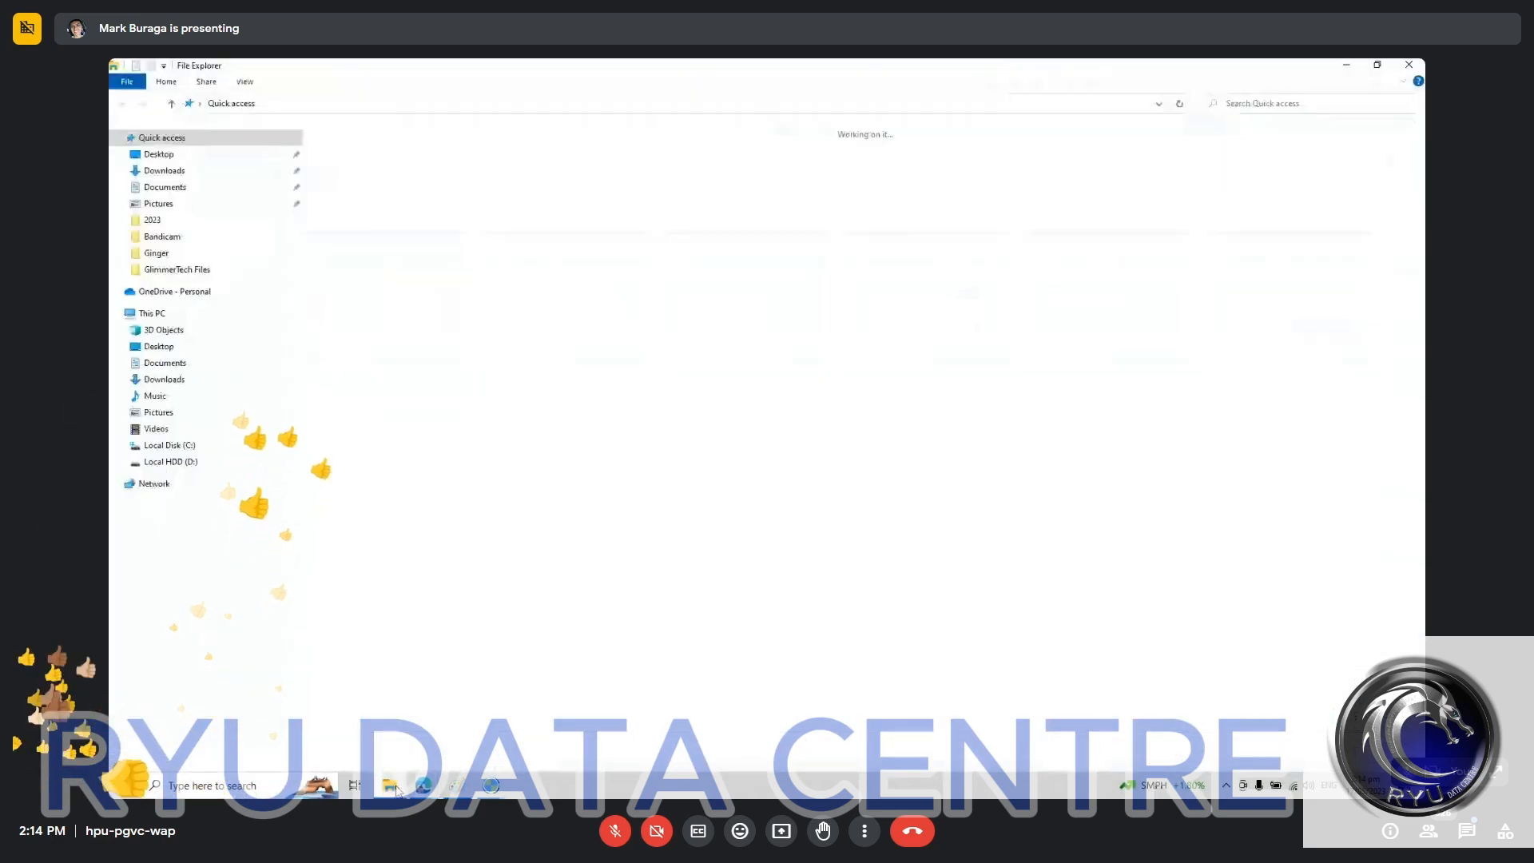
pyautogui.click(184, 461)
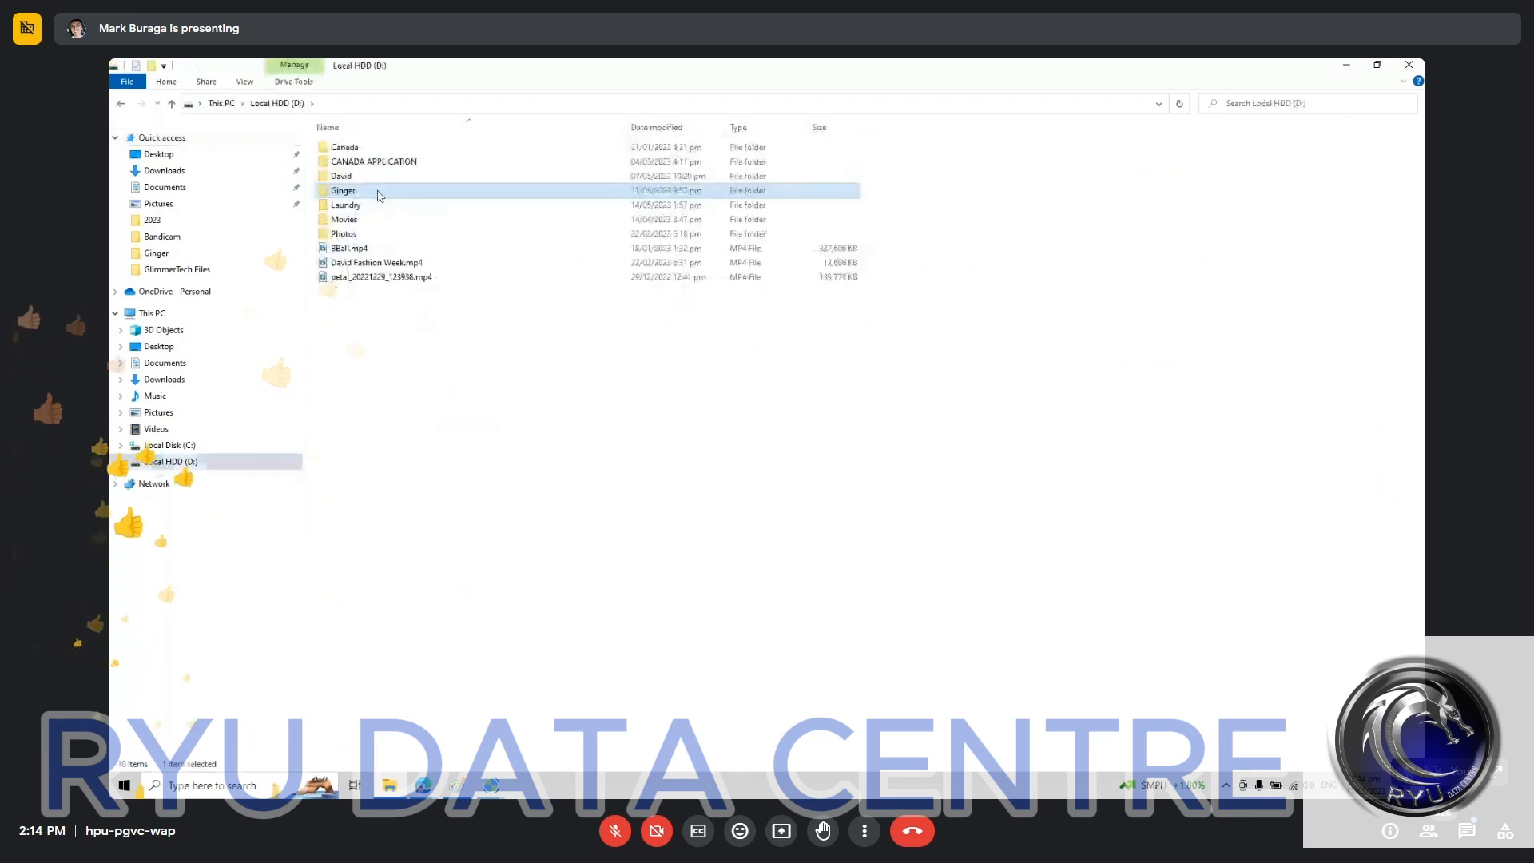
pyautogui.click(378, 194)
pyautogui.doubleClick(379, 193)
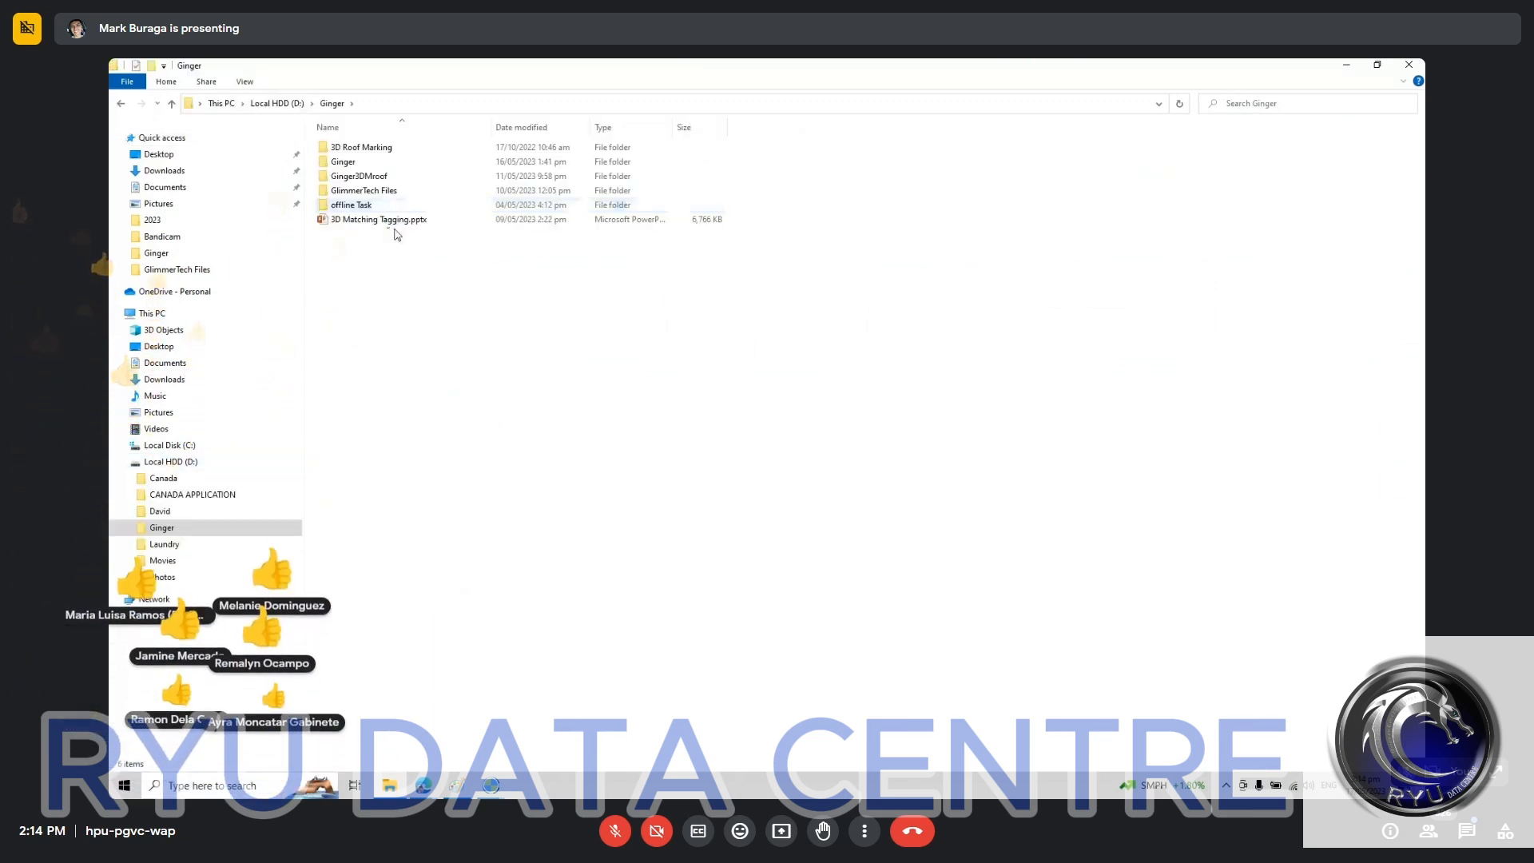
pyautogui.click(374, 175)
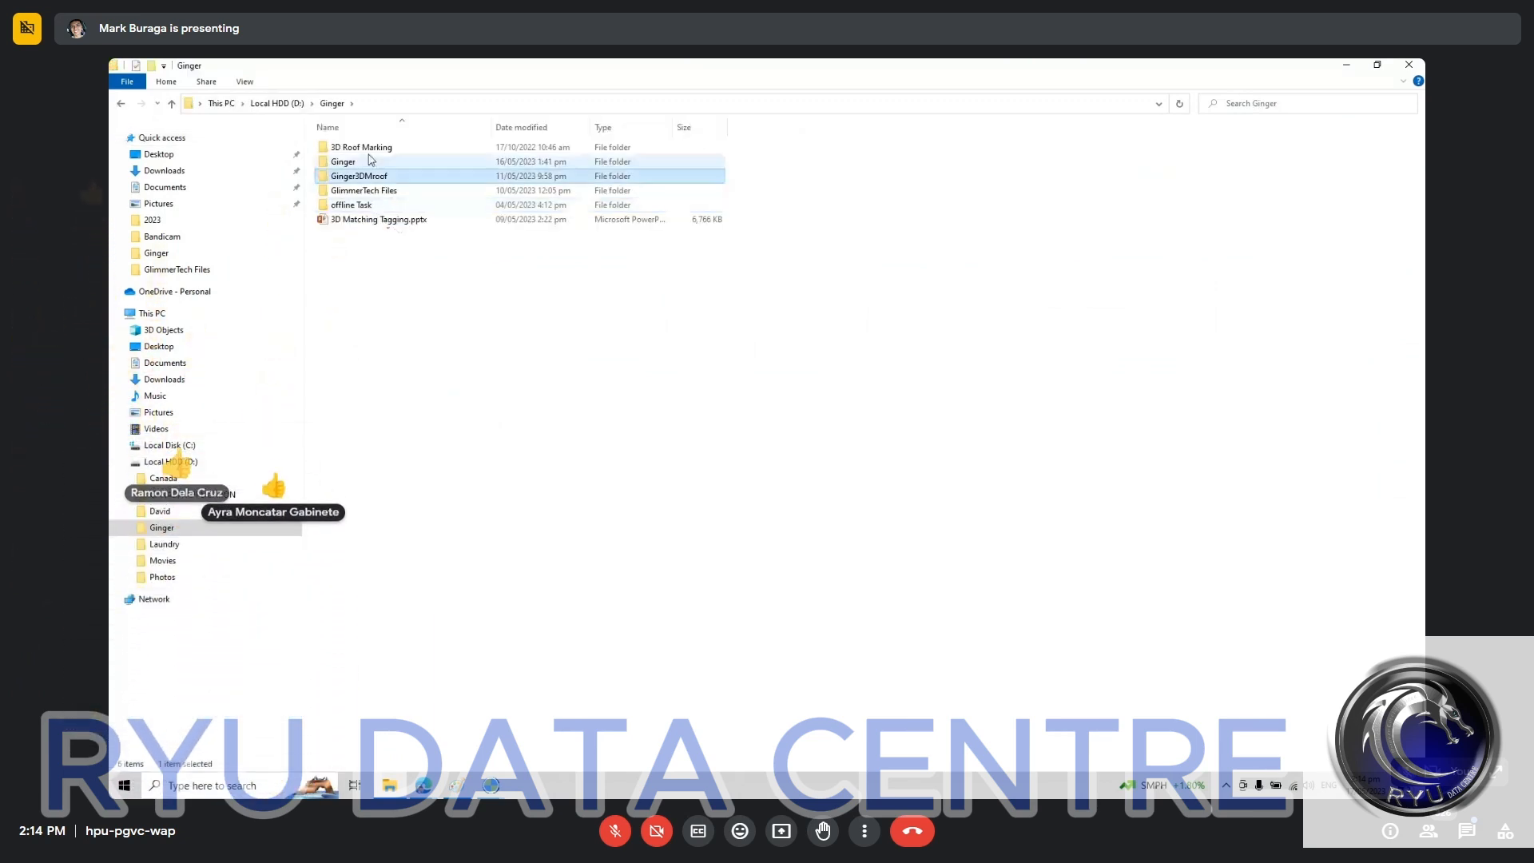
pyautogui.click(370, 160)
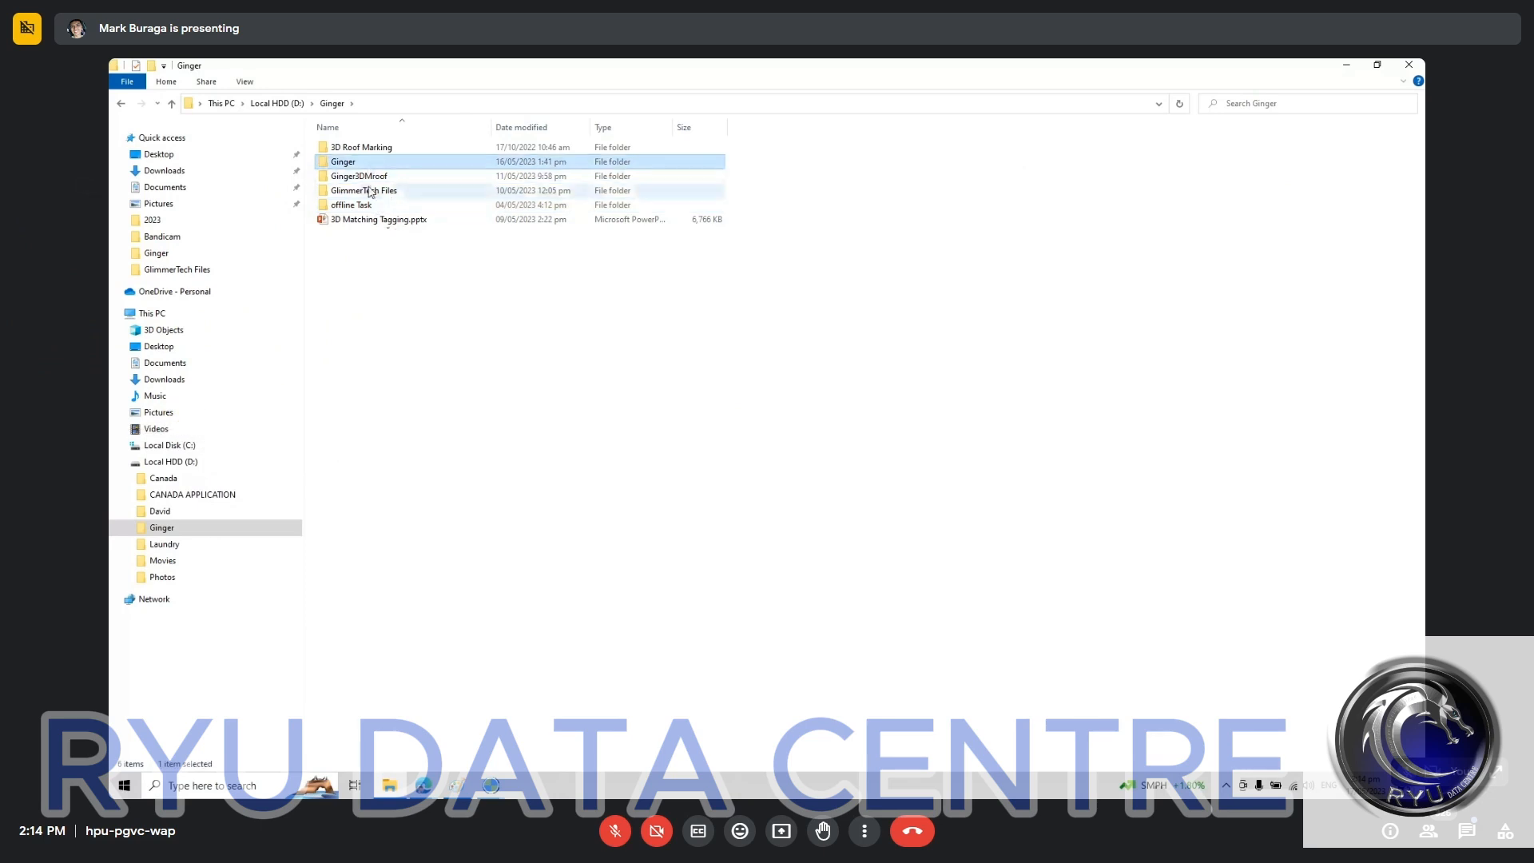
pyautogui.doubleClick(371, 191)
# Step: Find the land cover training files in the folder and open the presentation Land Cover Phase 1.pptx
pyautogui.click(368, 364)
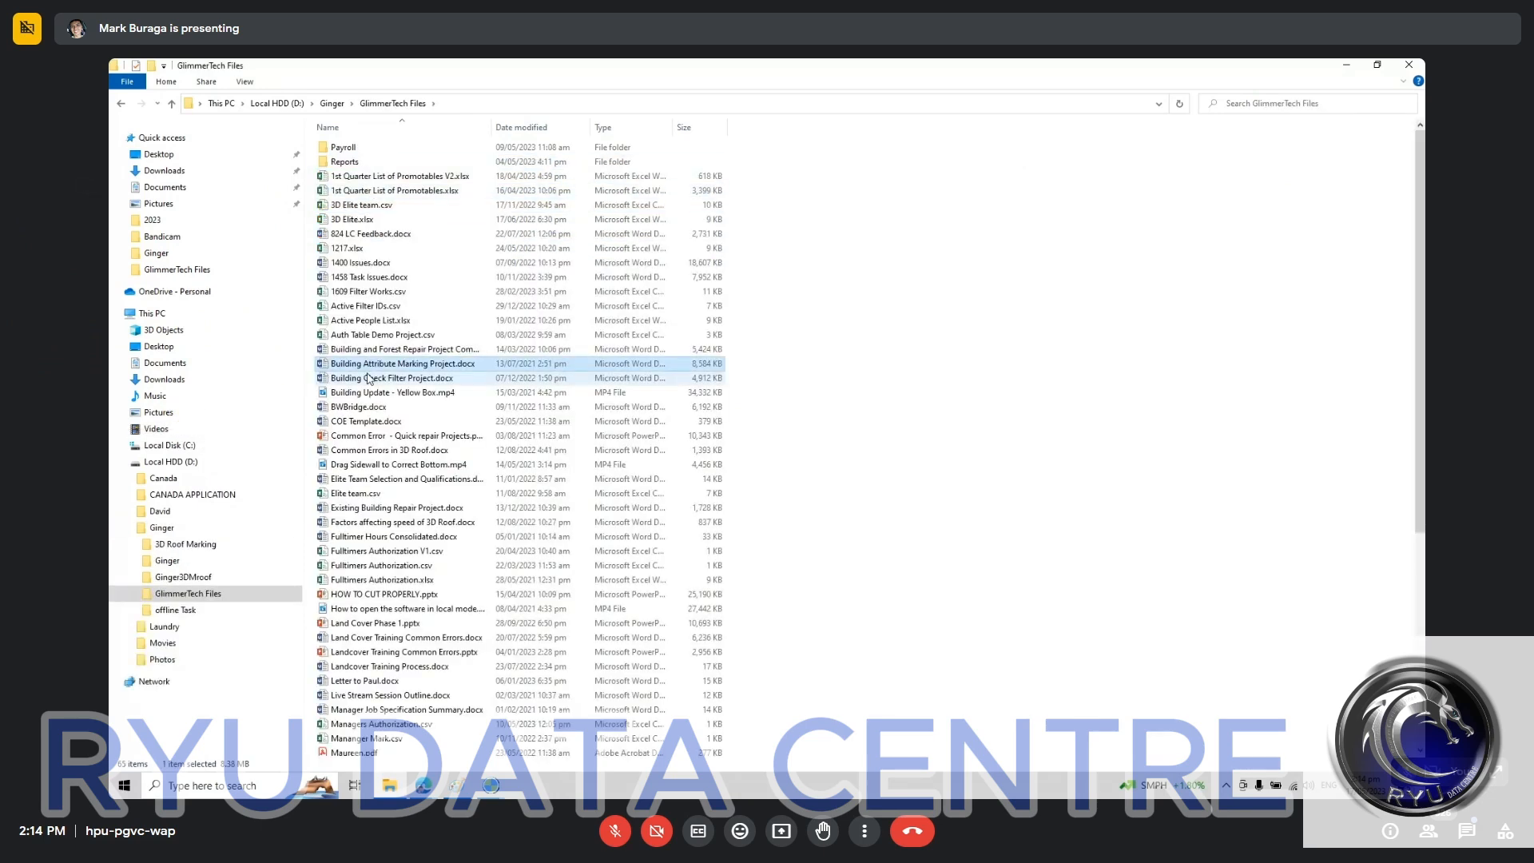
pyautogui.press('l')
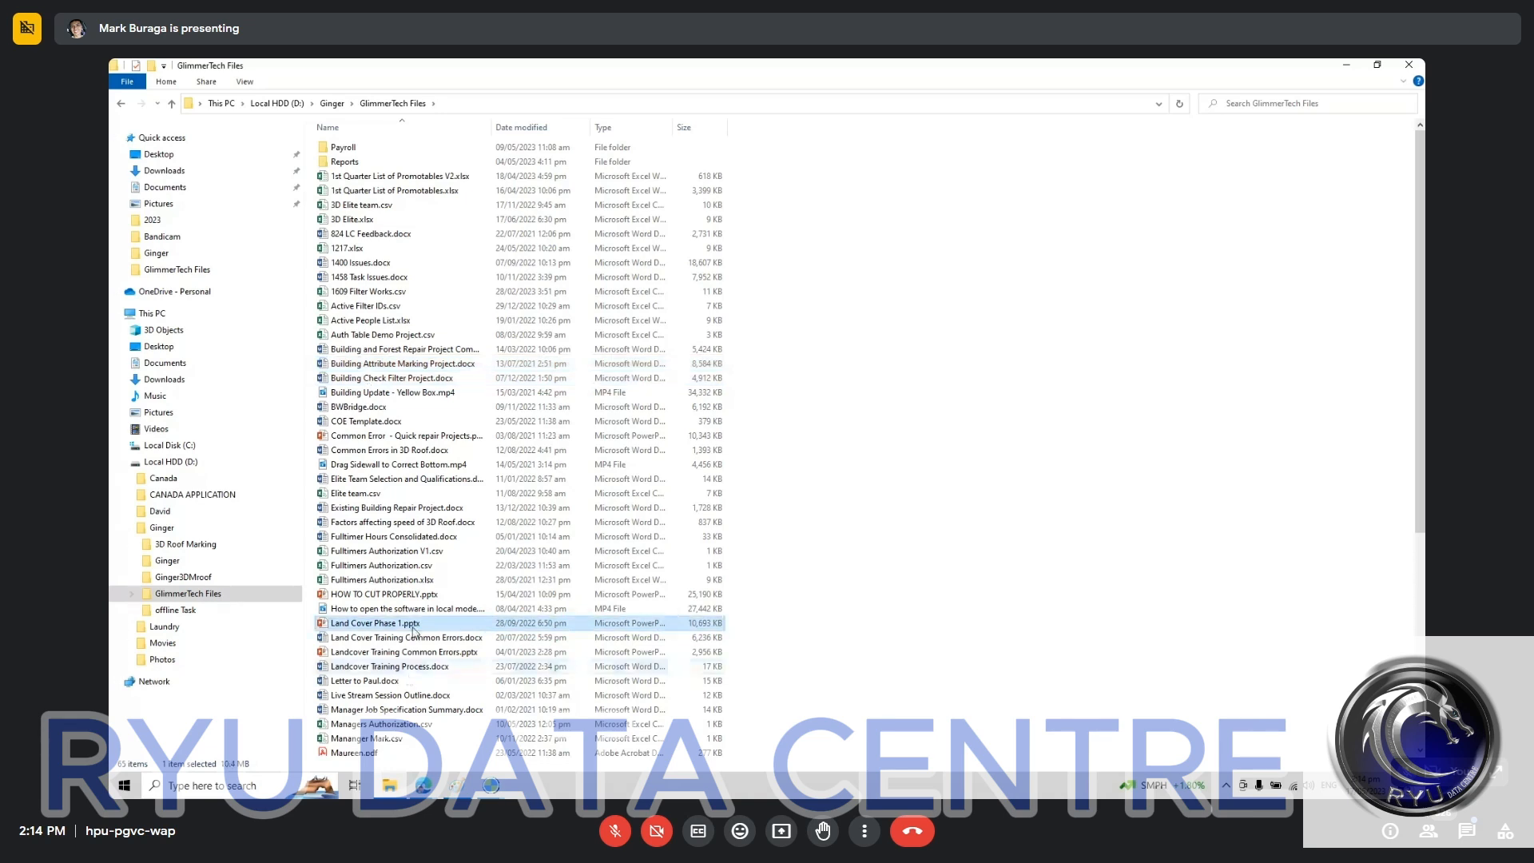
pyautogui.press('m')
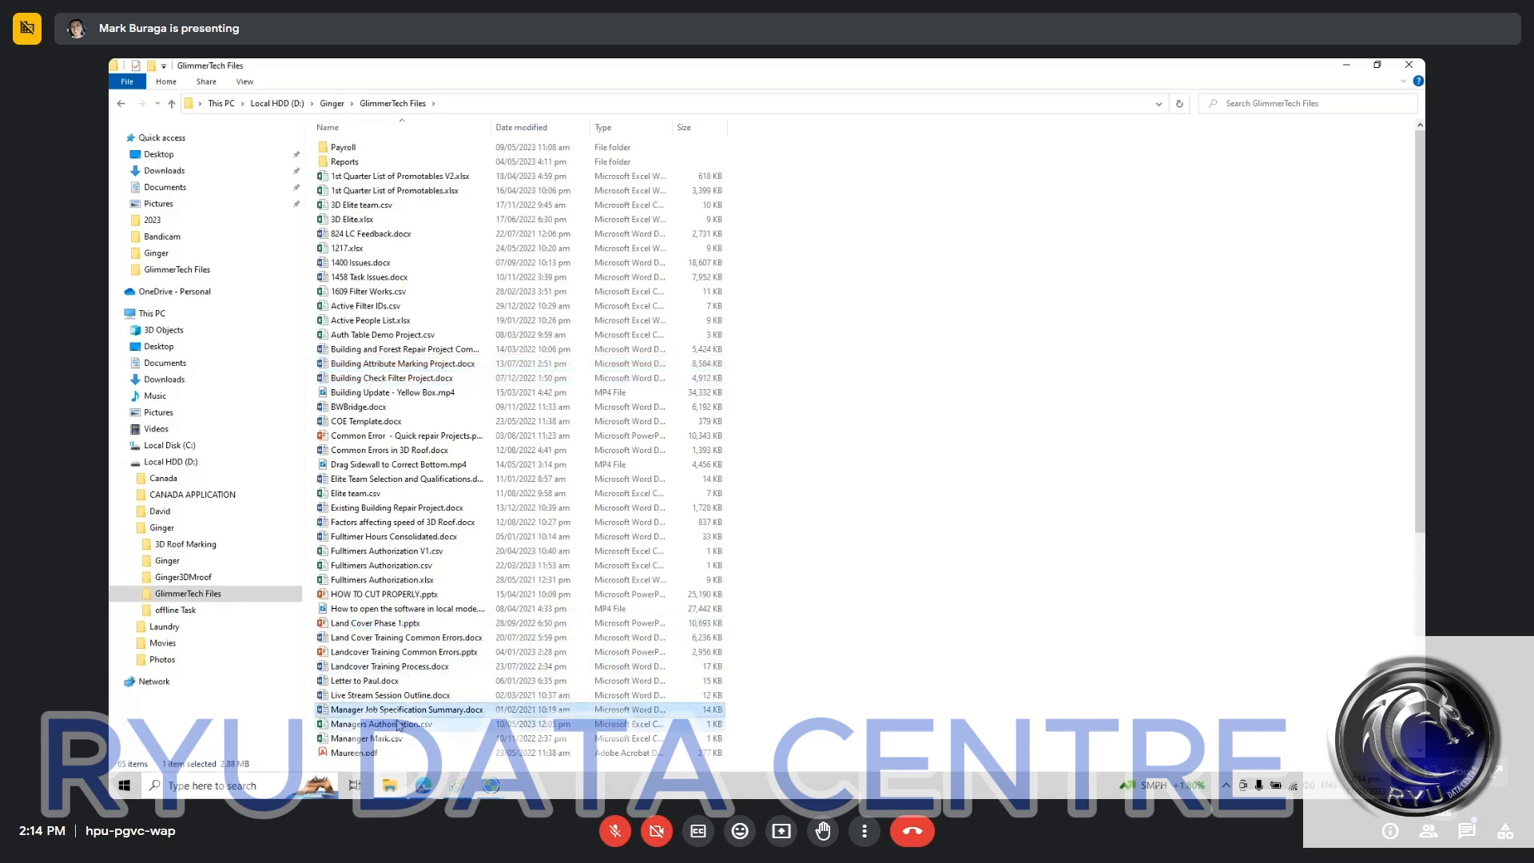
pyautogui.click(444, 651)
pyautogui.click(406, 624)
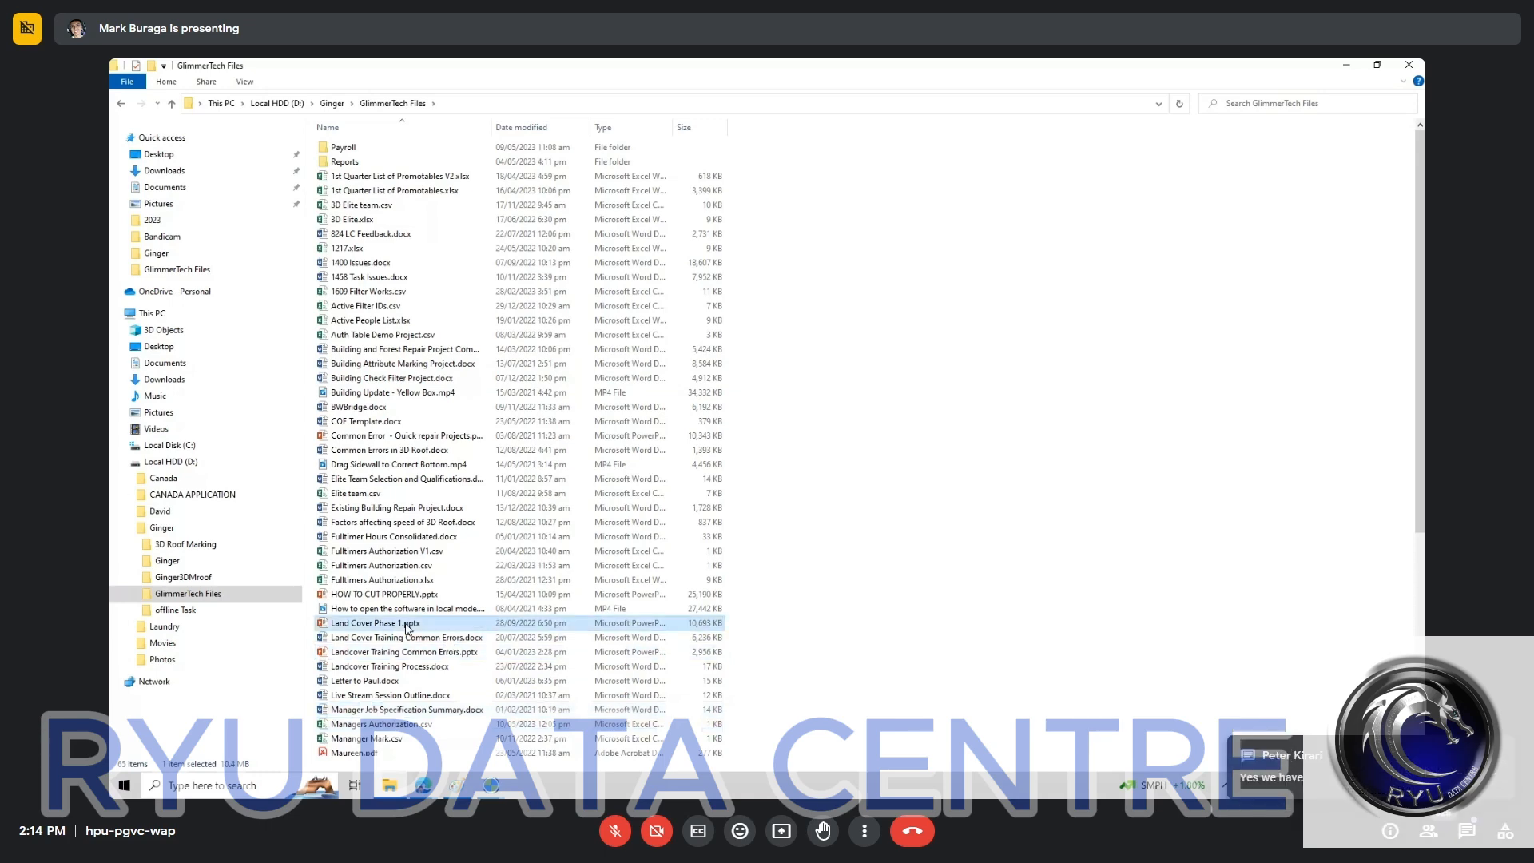
pyautogui.doubleClick(406, 624)
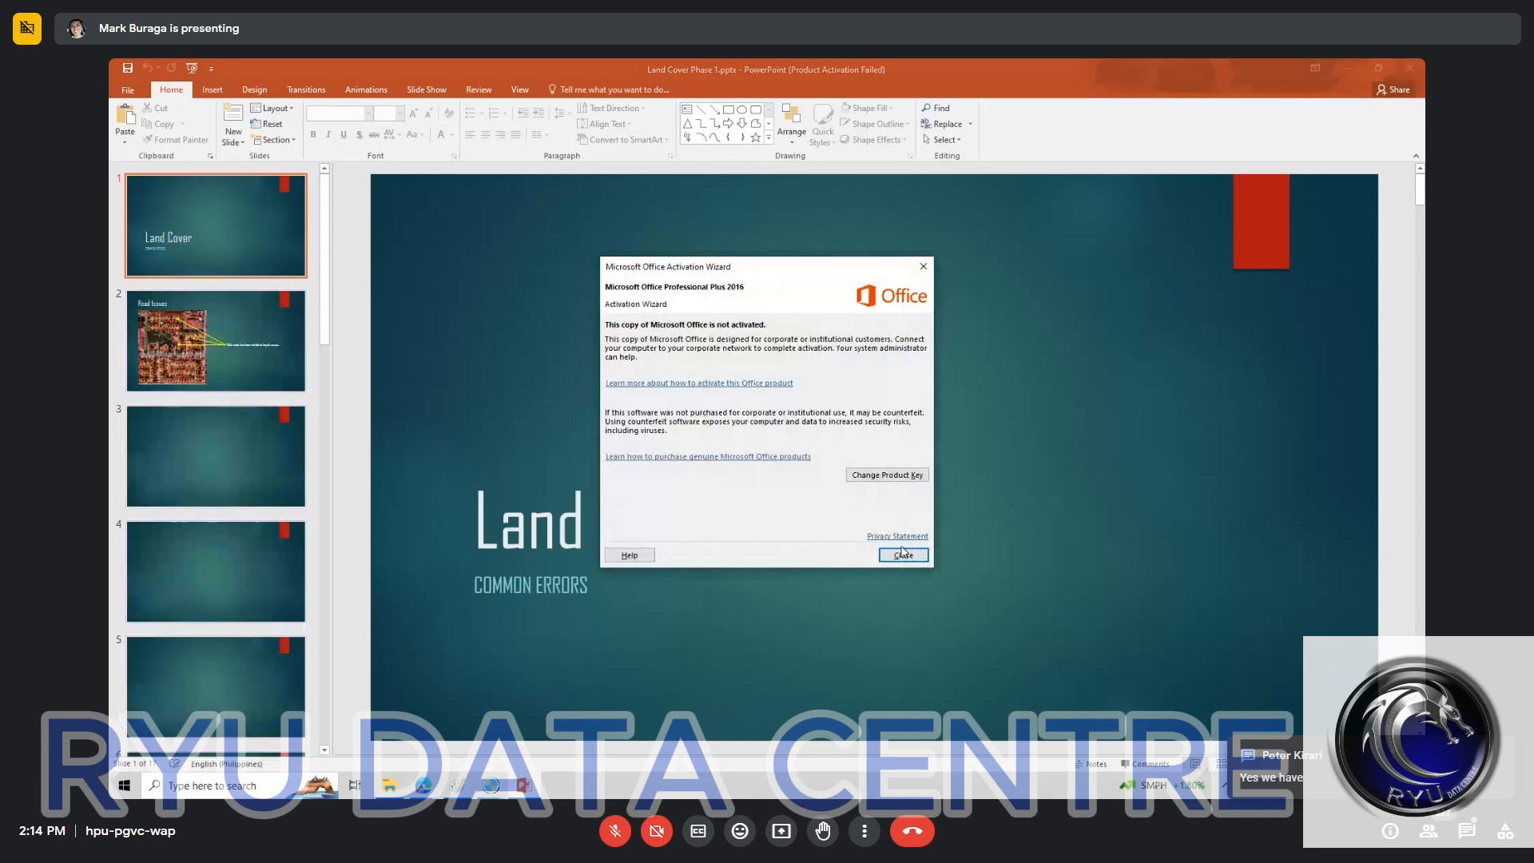
# Step: Dismiss the Office activation wizard and view the title slide and the first Road Issues slide of the presentation
pyautogui.click(901, 554)
pyautogui.click(216, 456)
pyautogui.click(236, 369)
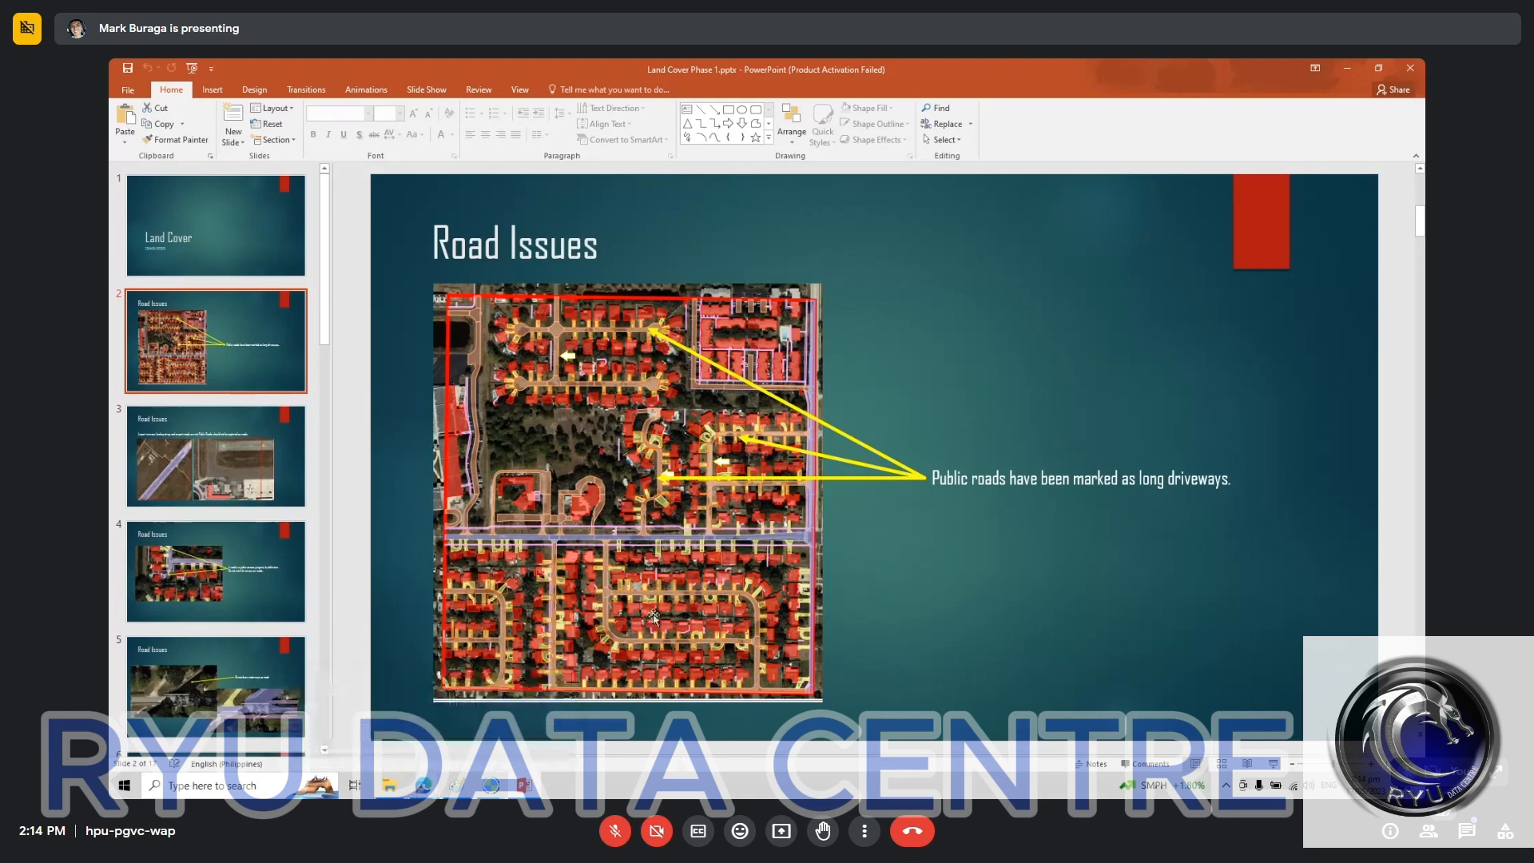
pyautogui.click(224, 259)
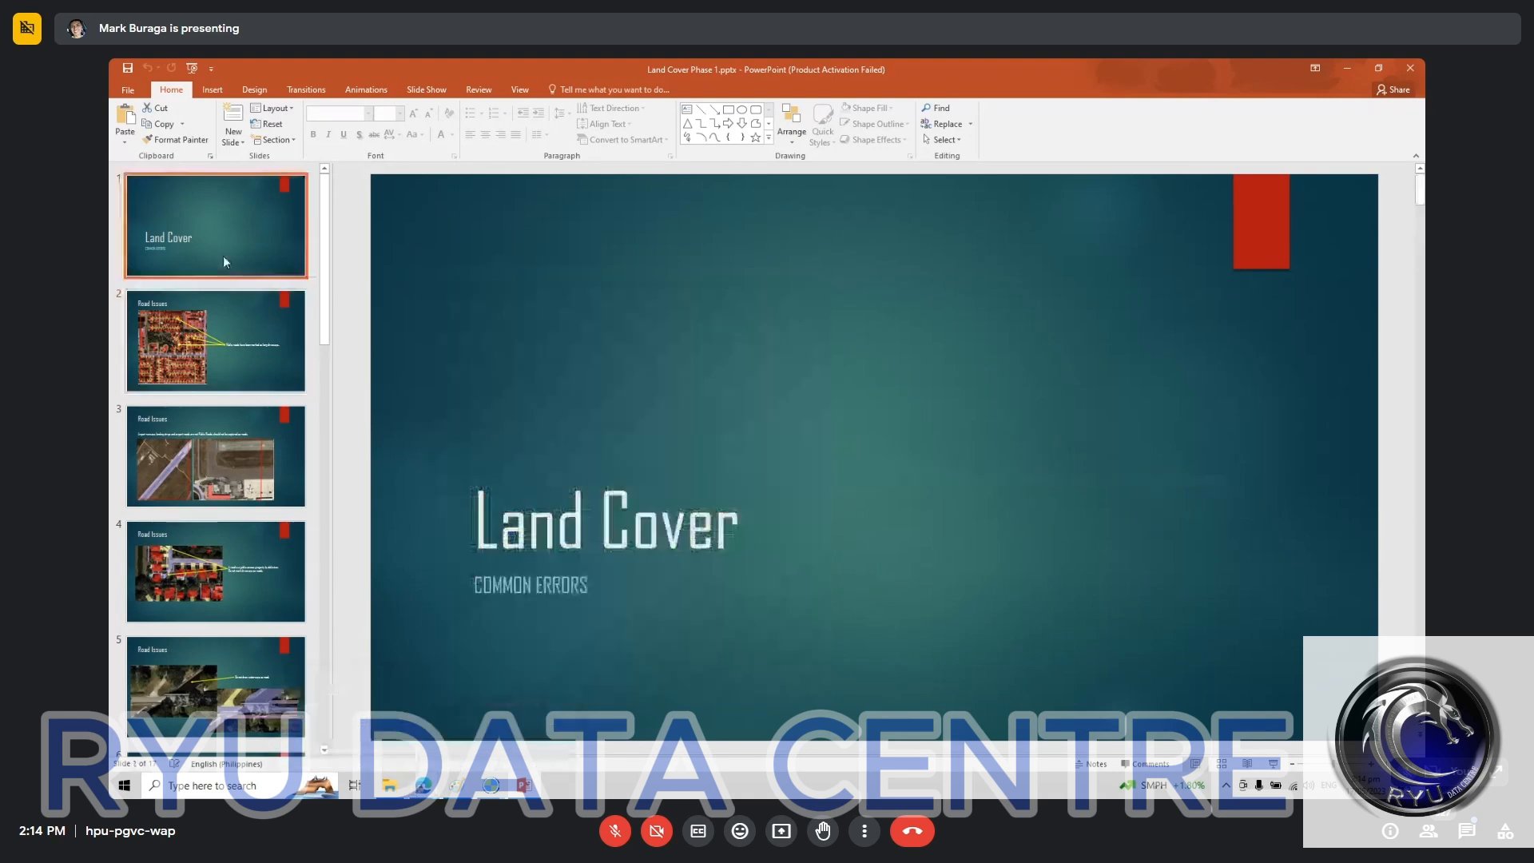
pyautogui.click(221, 343)
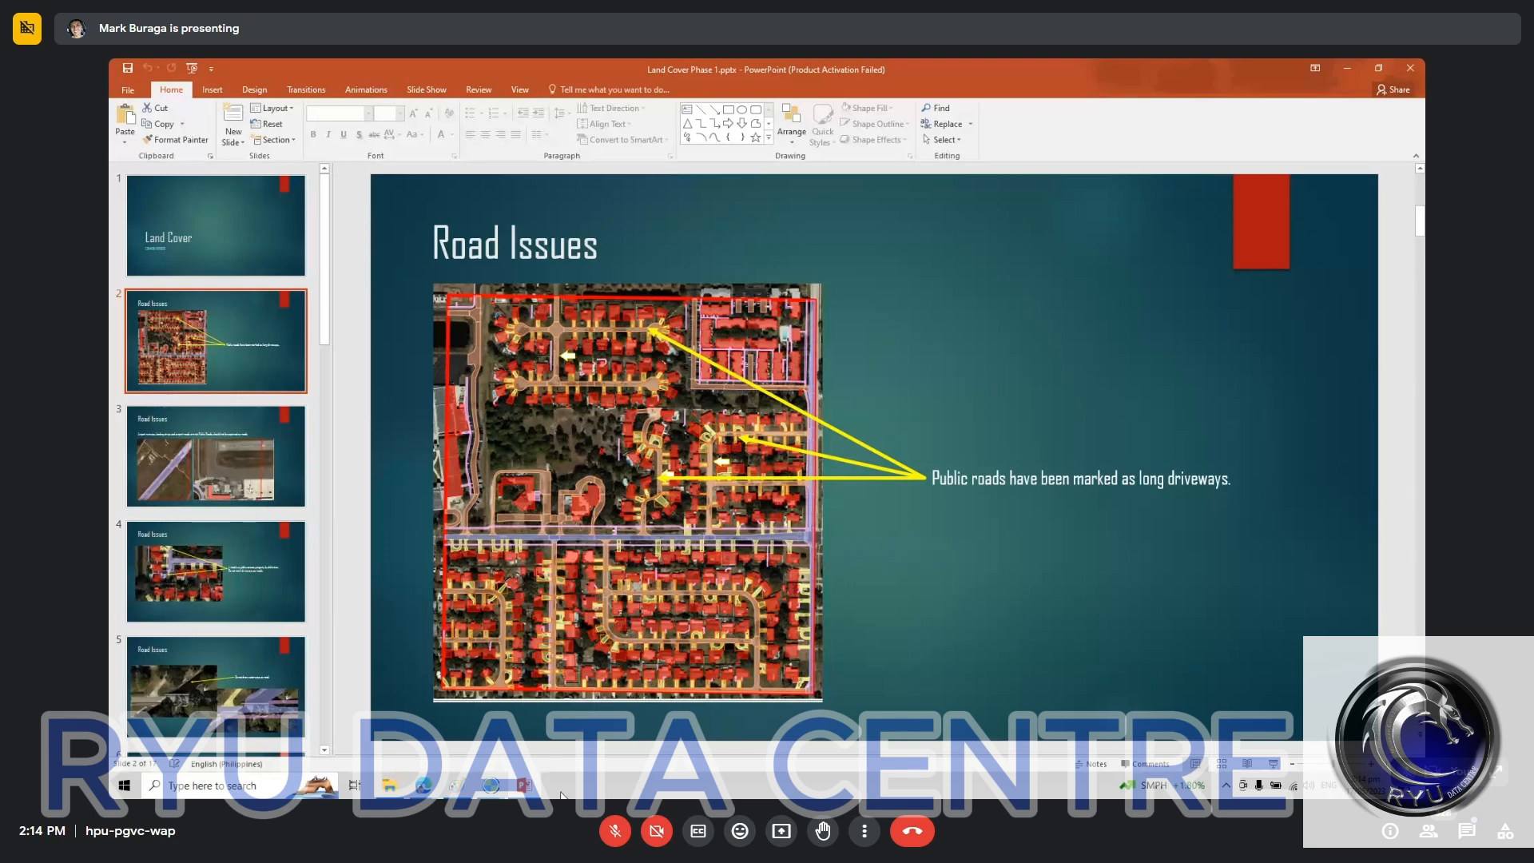
# Step: Switch to the Ginger annotation windows and check the neighbour synchronization of tasks landcover-230508-1-4.42.56 and landcover-230508-1-4.35.40
pyautogui.click(486, 787)
pyautogui.click(703, 732)
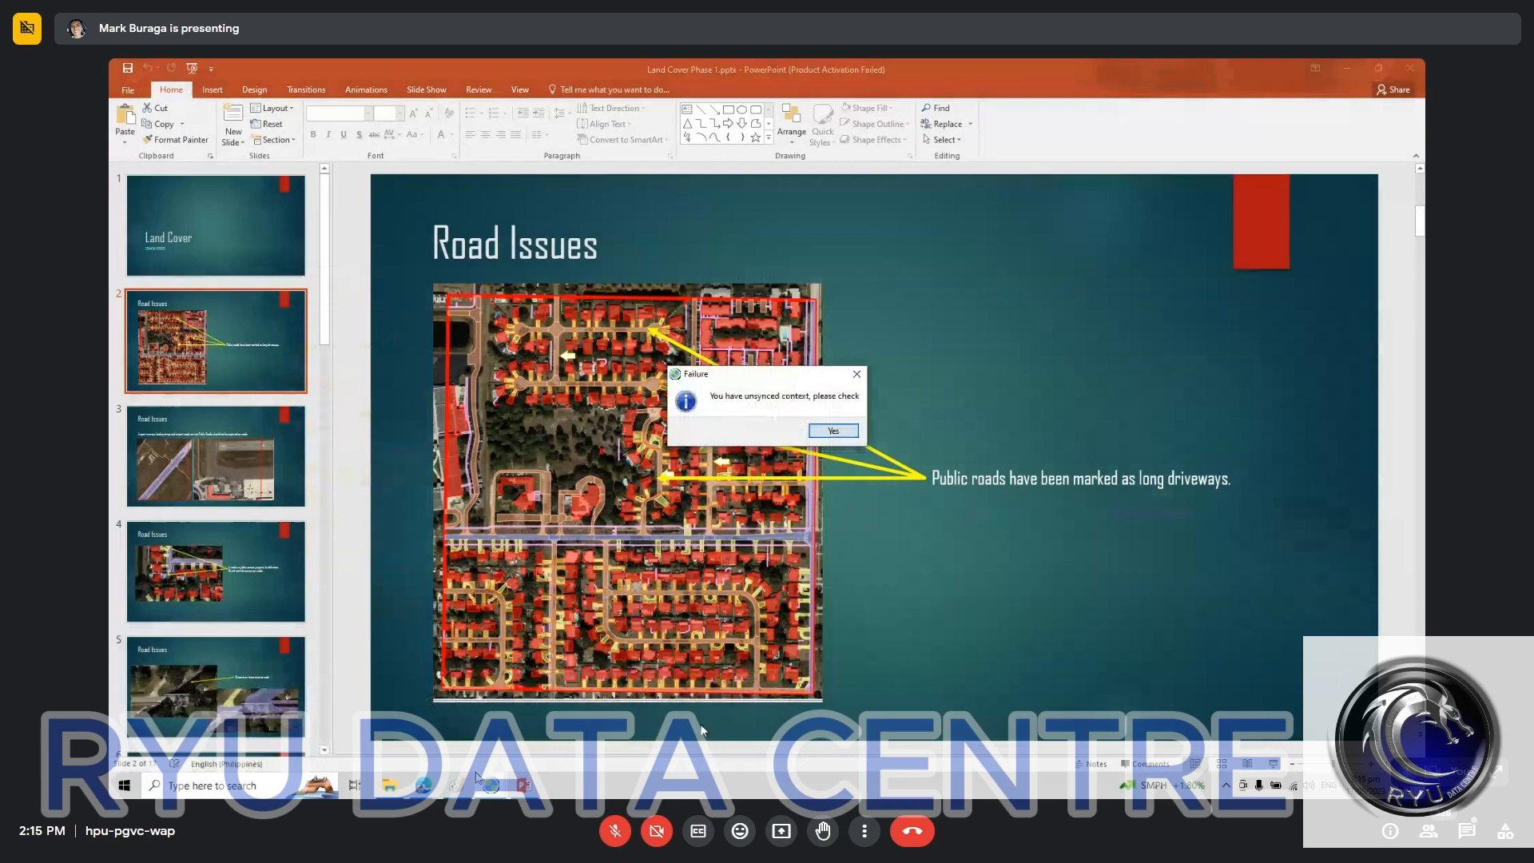
pyautogui.click(486, 785)
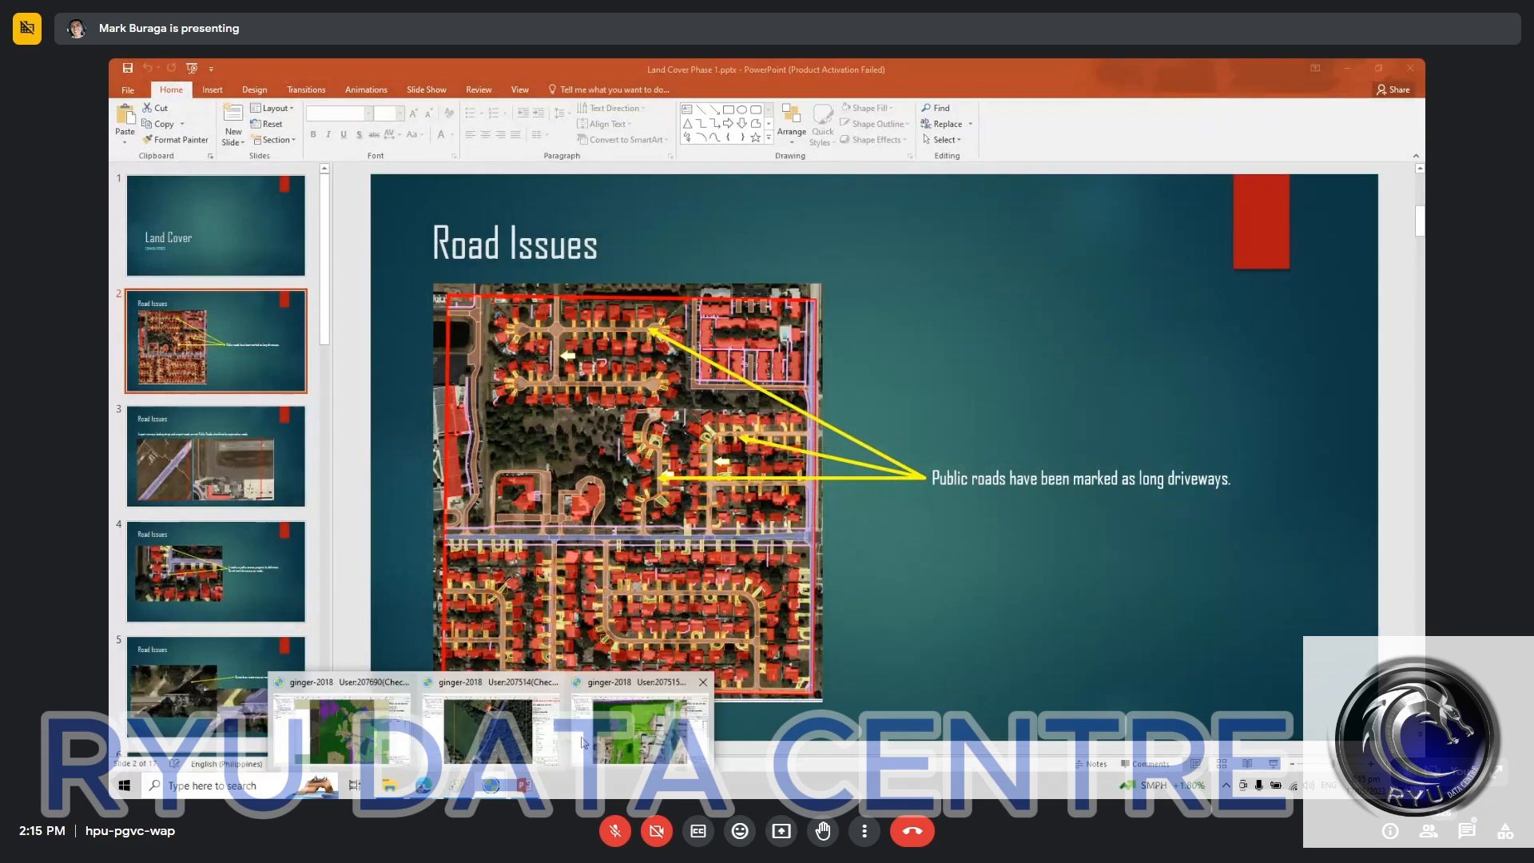
pyautogui.click(583, 742)
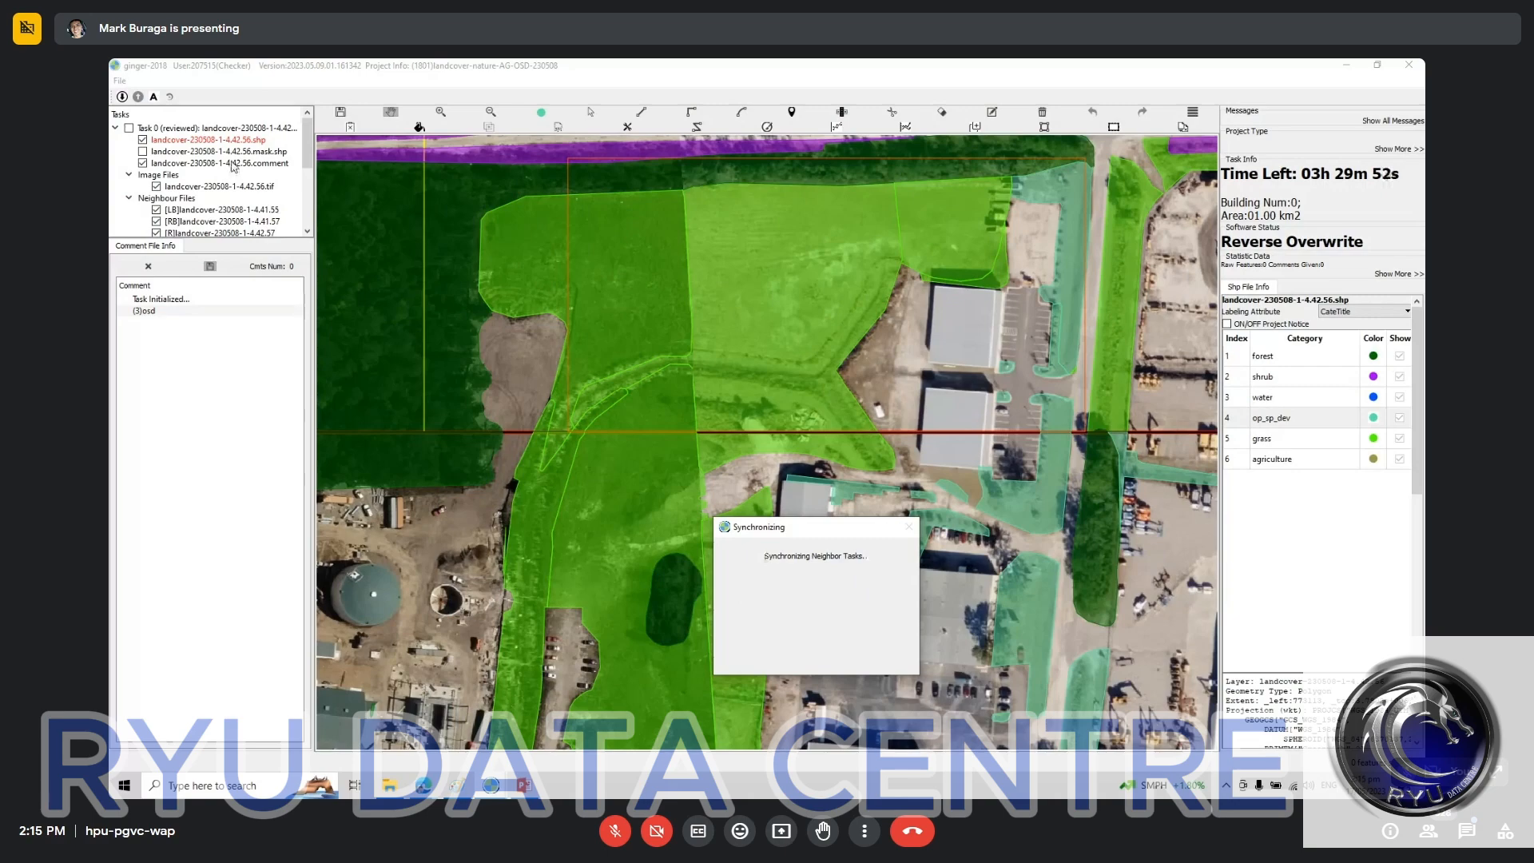
pyautogui.click(432, 719)
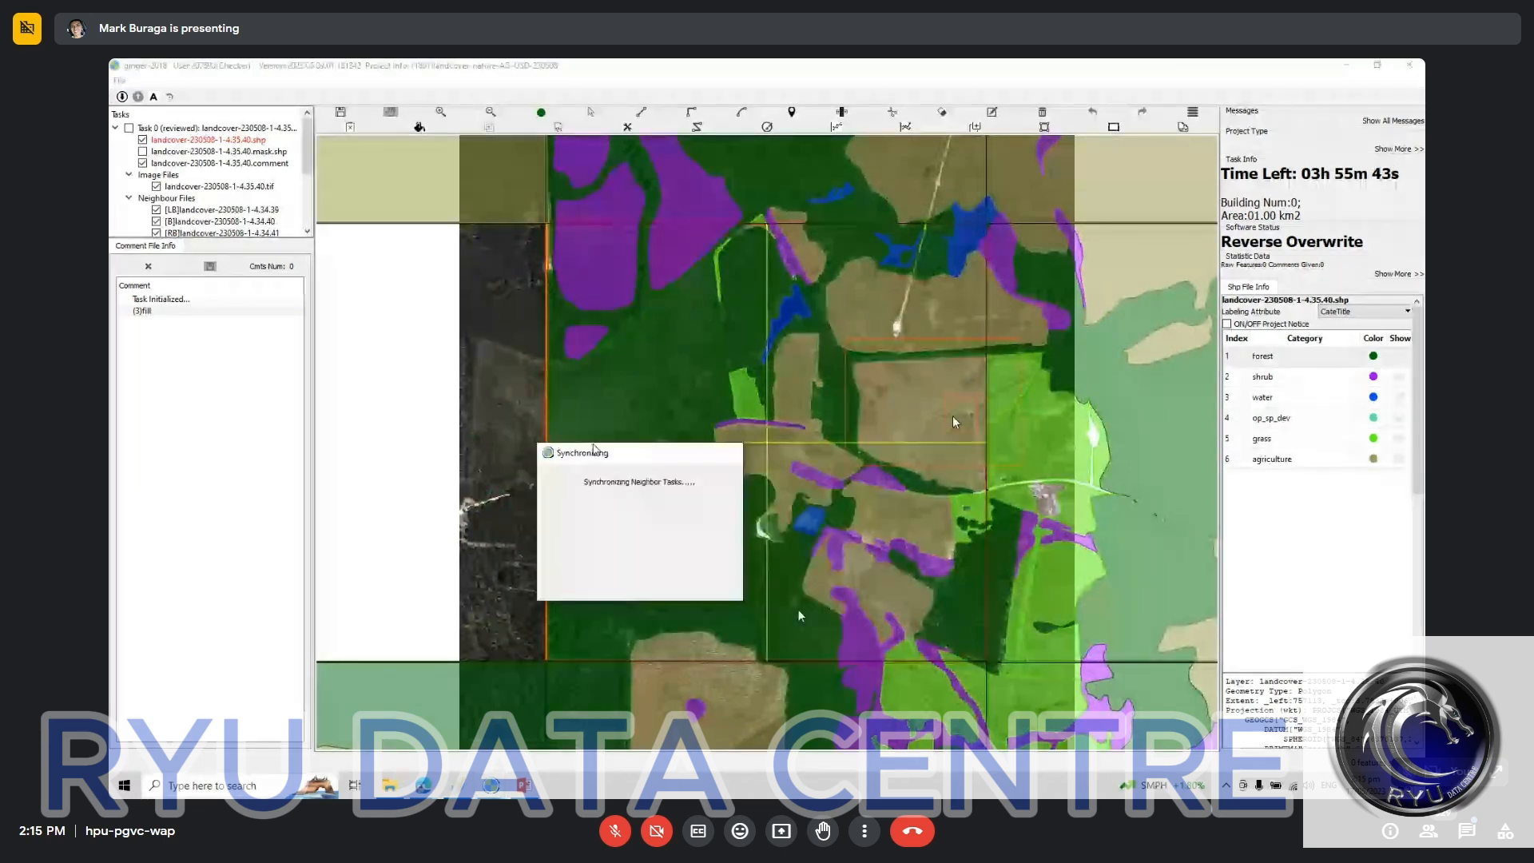
pyautogui.click(595, 721)
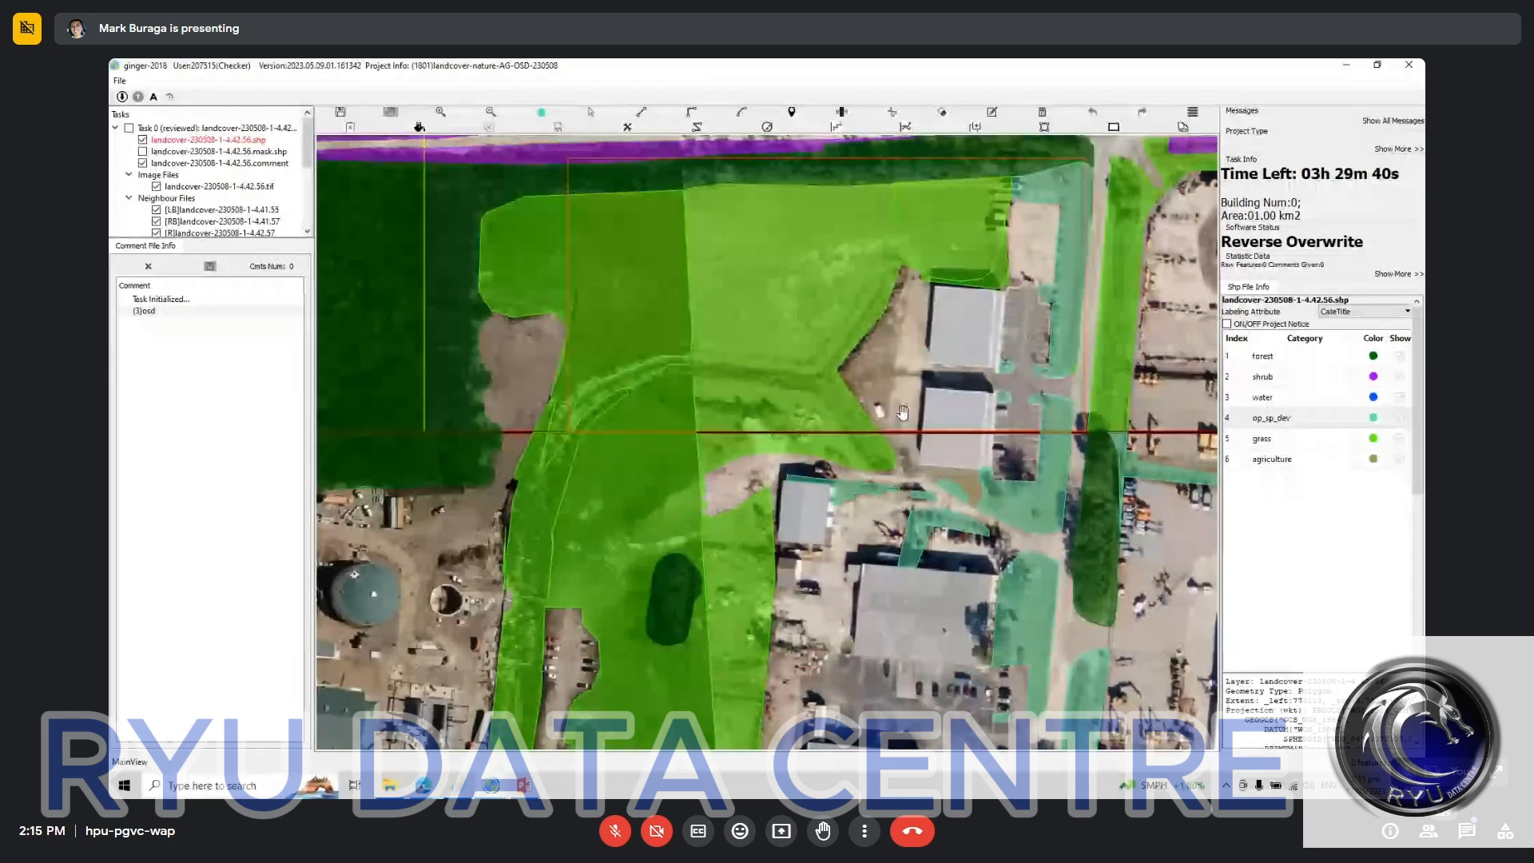
# Step: In the landcover-230508-1-4.35.40 task, compare the agriculture fields along the east tile boundary with the bare imagery and the neighbour's grass label
pyautogui.hotkey('alt', 'Tab')
pyautogui.moveTo(793, 484); pyautogui.dragTo(814, 440)
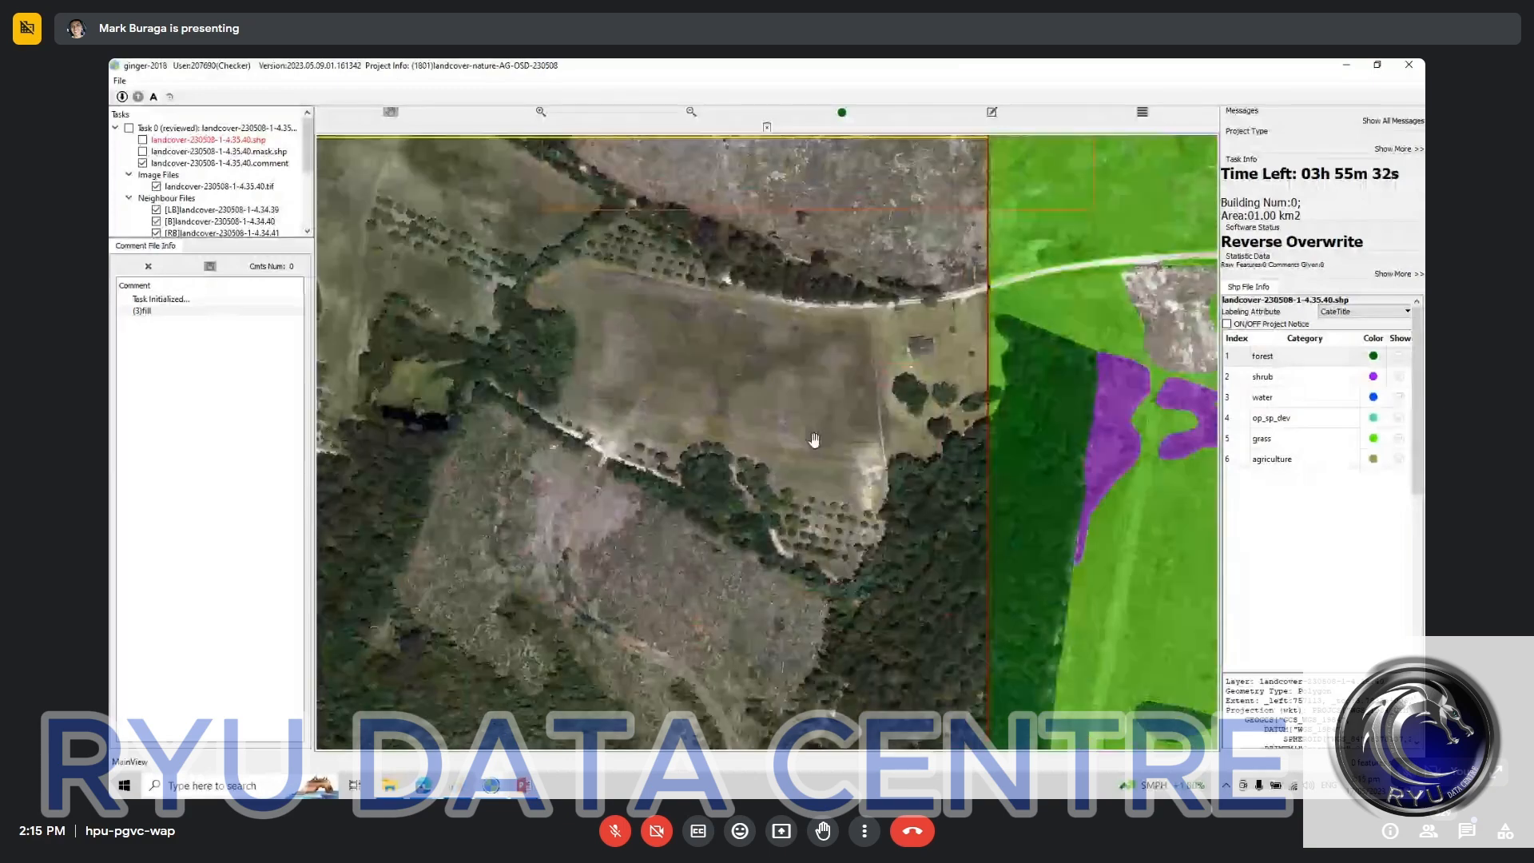
pyautogui.scroll(1, 774, 421)
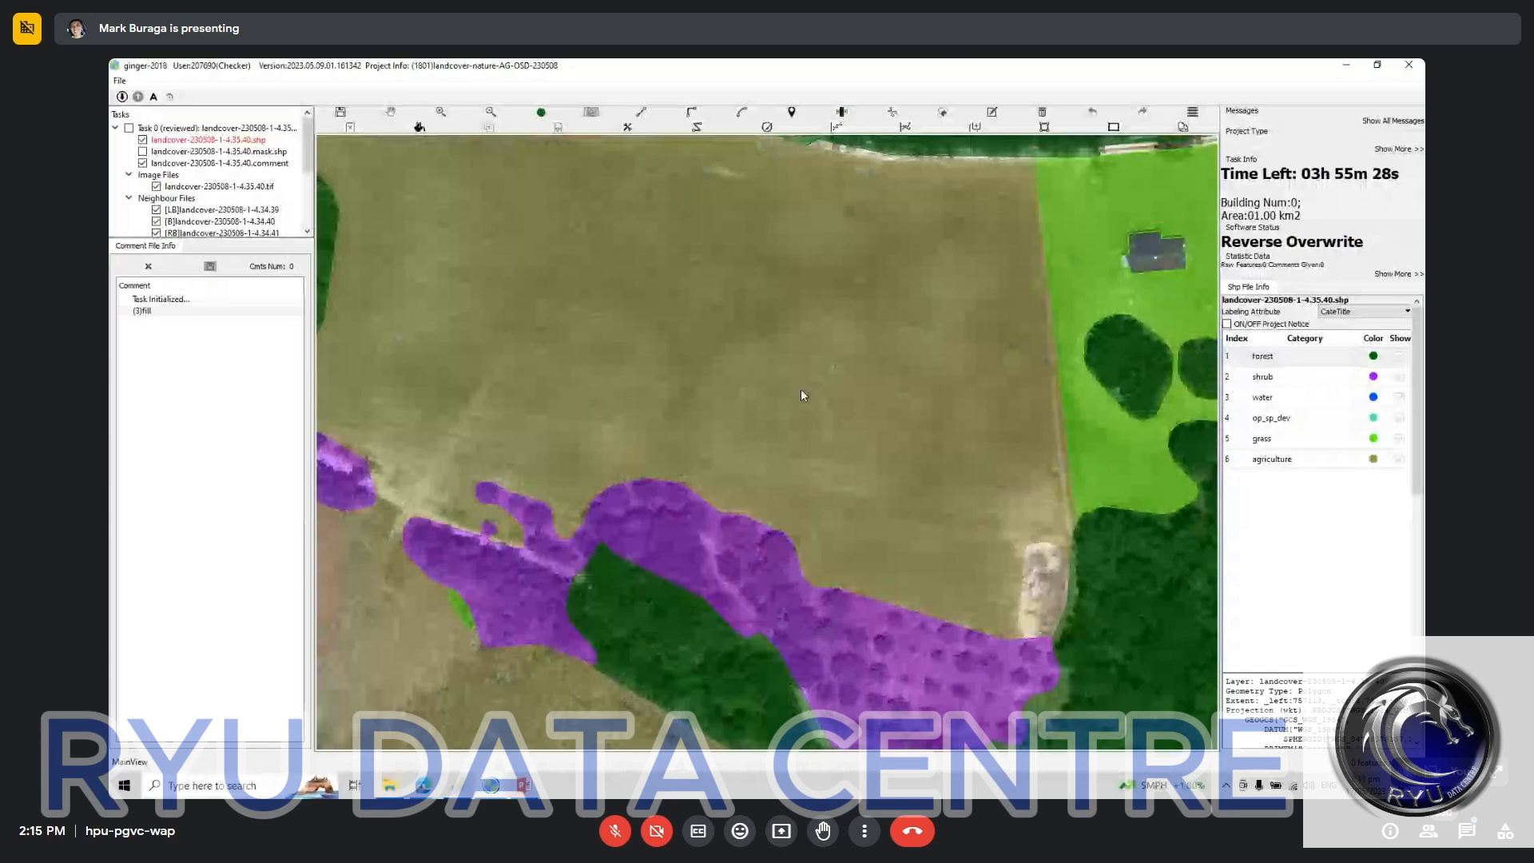
pyautogui.press('space')
pyautogui.moveTo(730, 353); pyautogui.dragTo(717, 754)
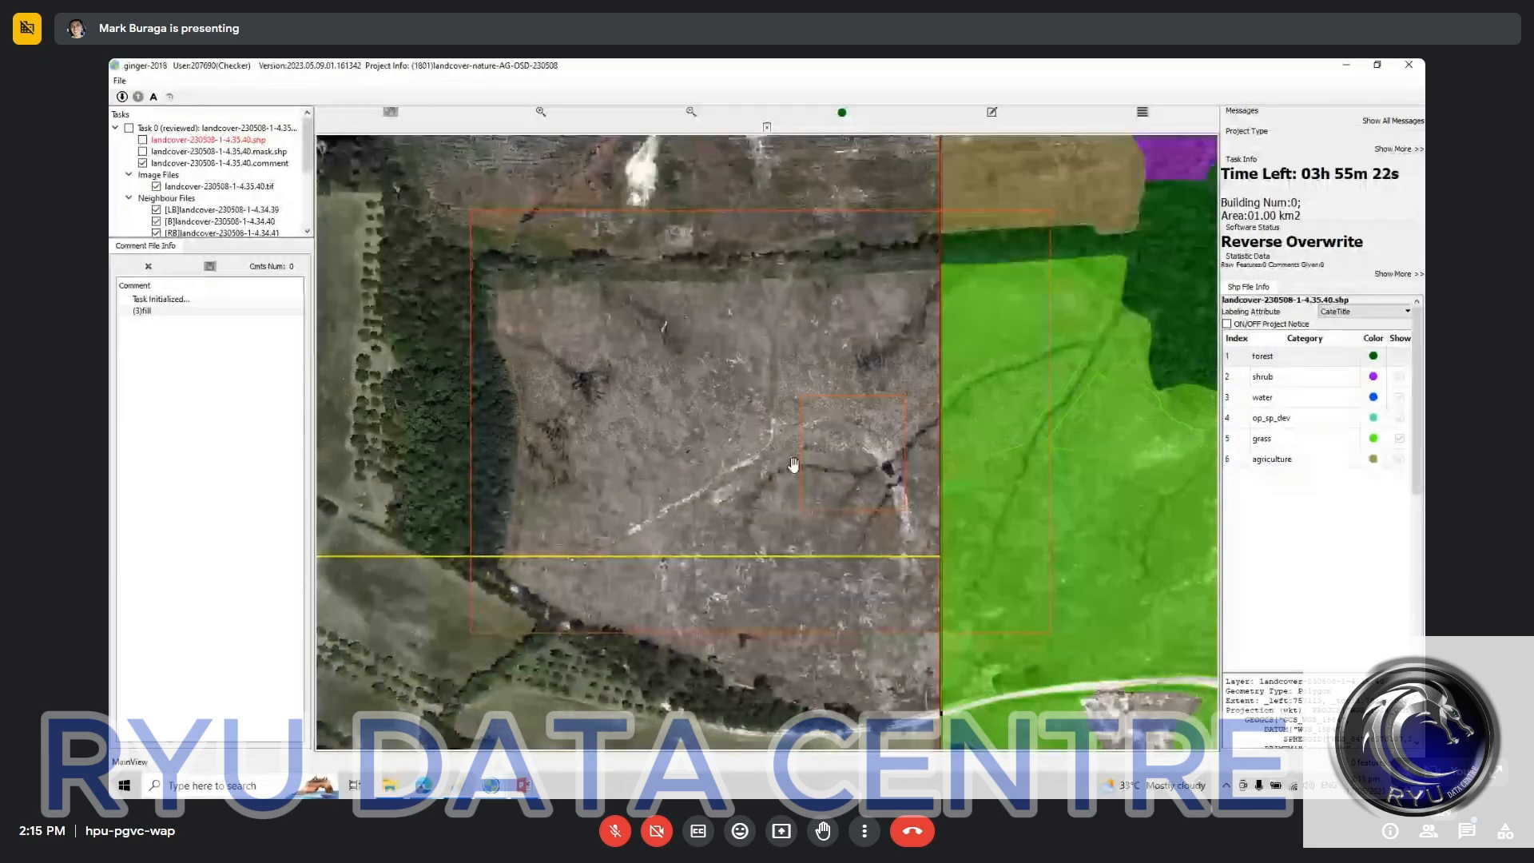
pyautogui.scroll(-2, 794, 465)
pyautogui.moveTo(704, 740); pyautogui.dragTo(734, 540)
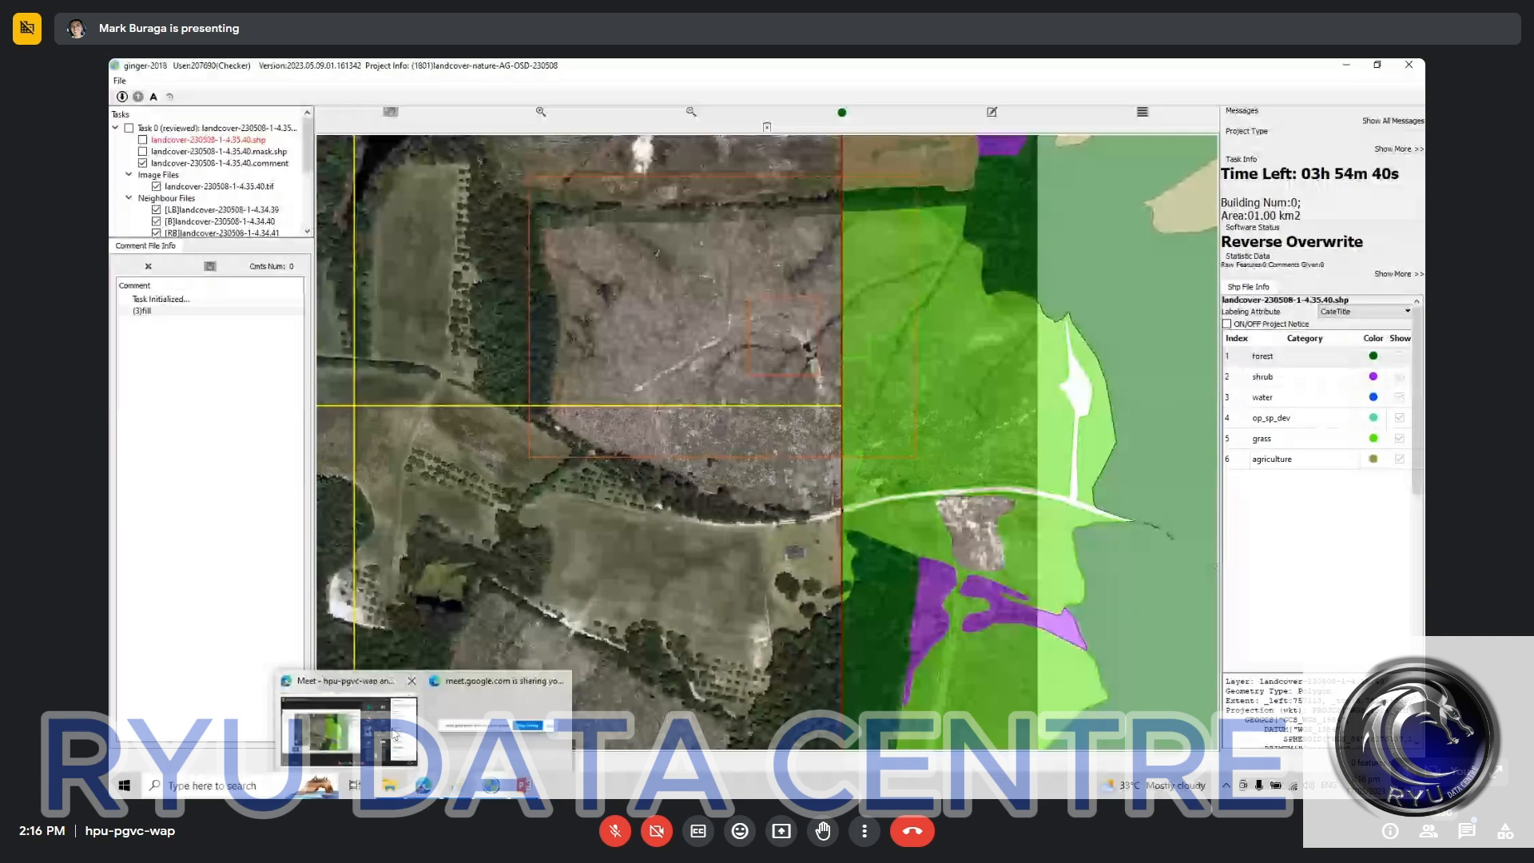
# Step: Read the latest in-call messages in the Google Meet window and return to the landcover-230508-1-4.35.40 annotation window
pyautogui.click(393, 734)
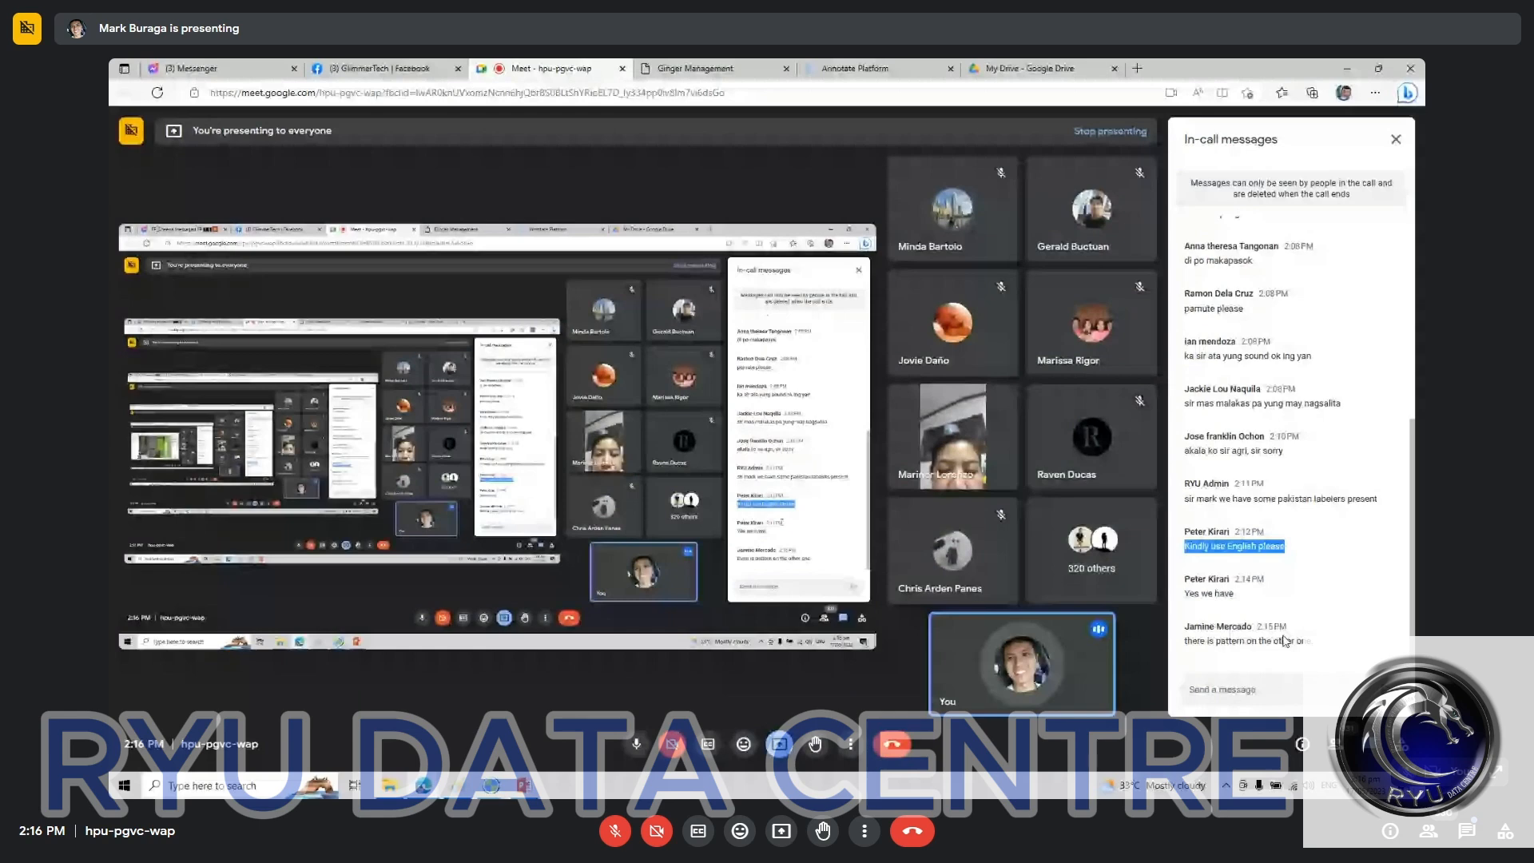
pyautogui.click(491, 786)
pyautogui.click(324, 751)
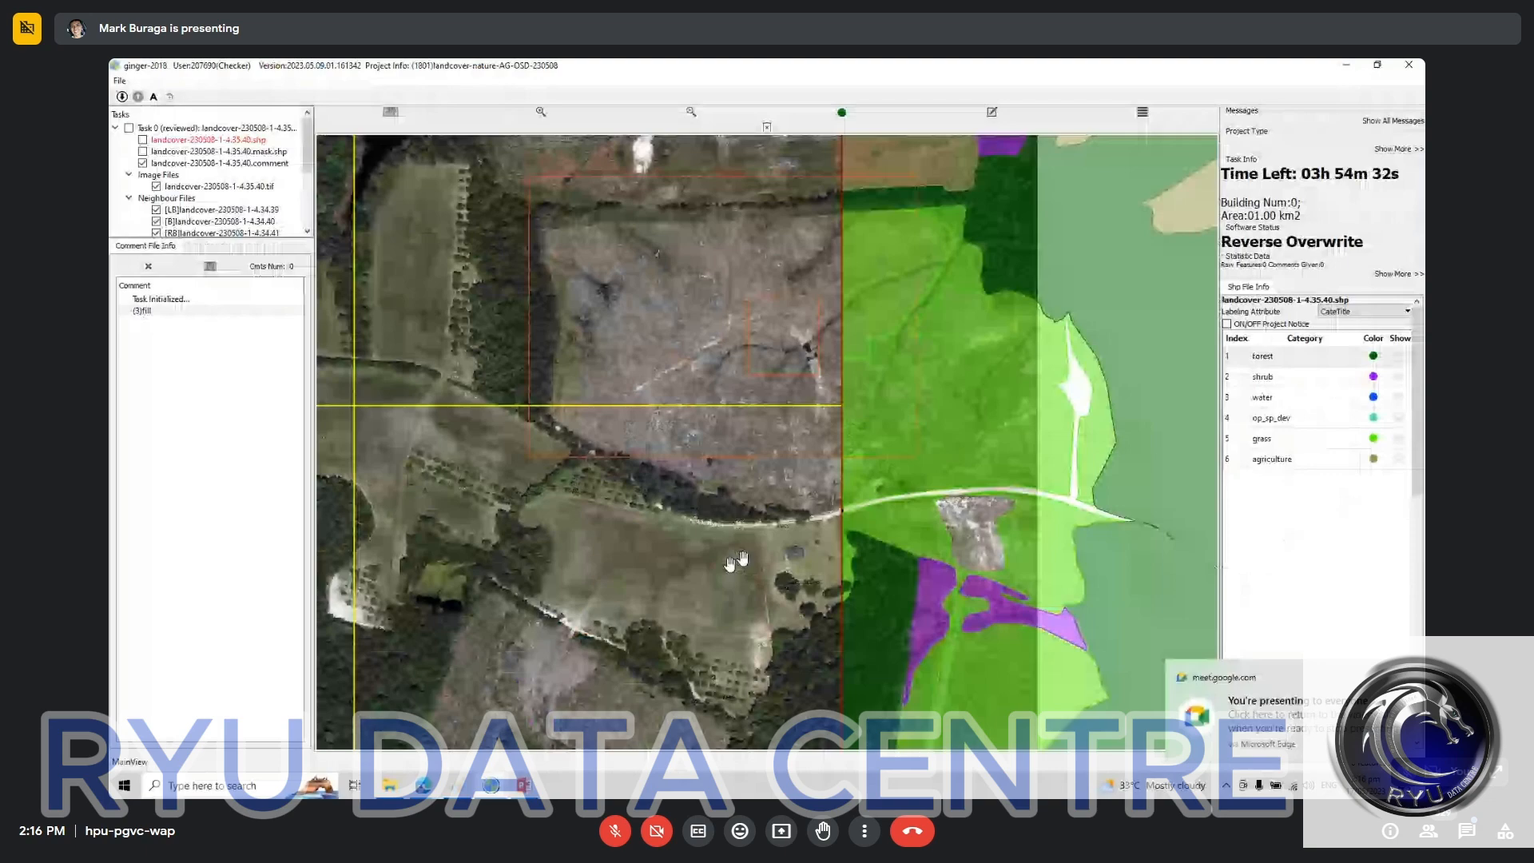
# Step: Reclassify the large field at the east tile boundary from agriculture to grass and fill the small unlabelled gap near the road with grass
pyautogui.moveTo(860, 241); pyautogui.dragTo(676, 560)
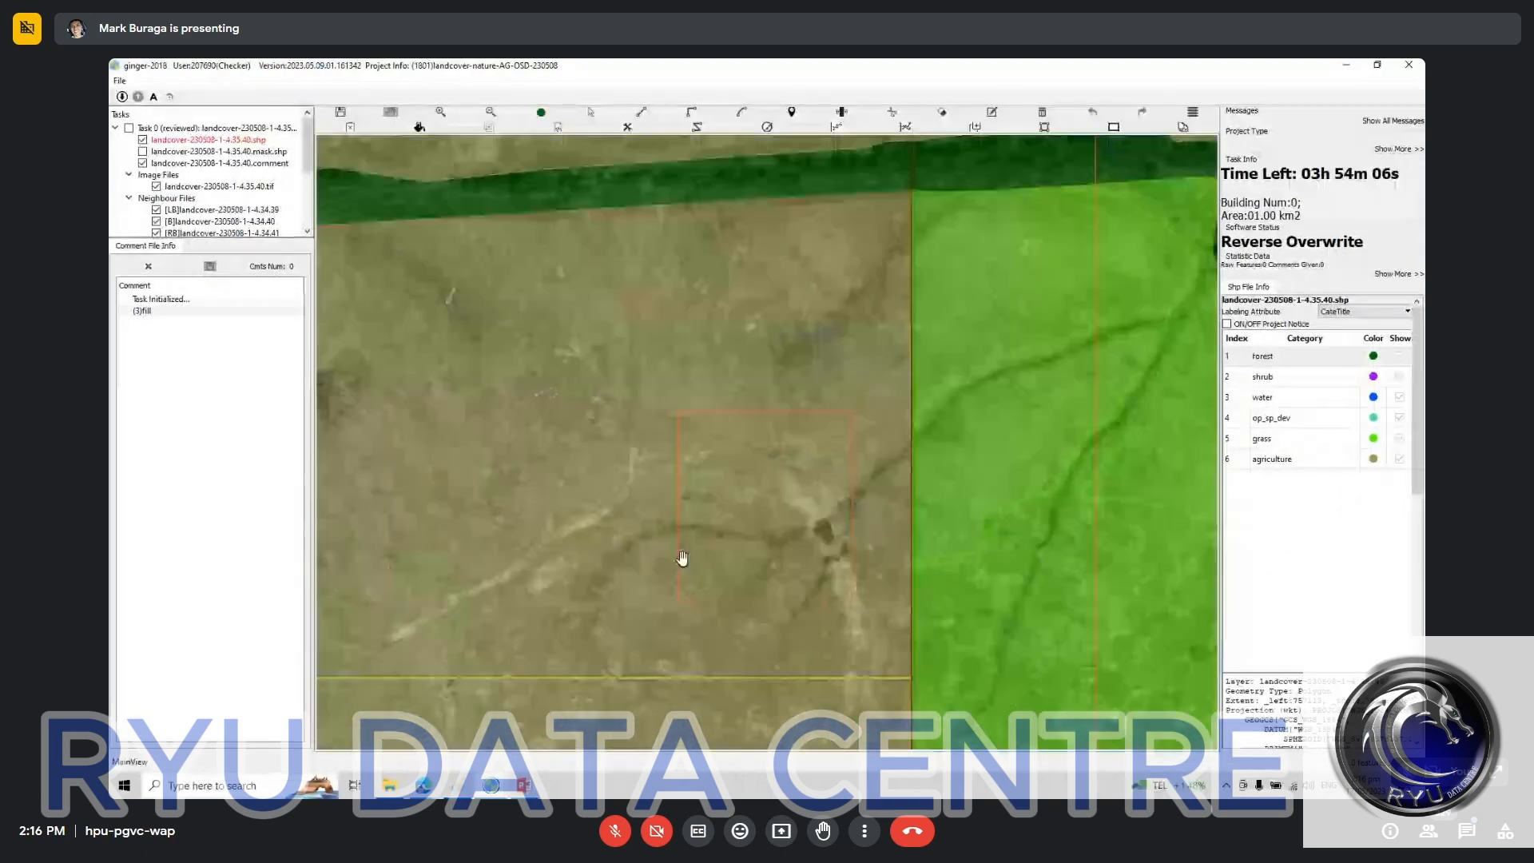
pyautogui.press('space')
pyautogui.moveTo(610, 435); pyautogui.dragTo(791, 441)
pyautogui.scroll(-1, 792, 441)
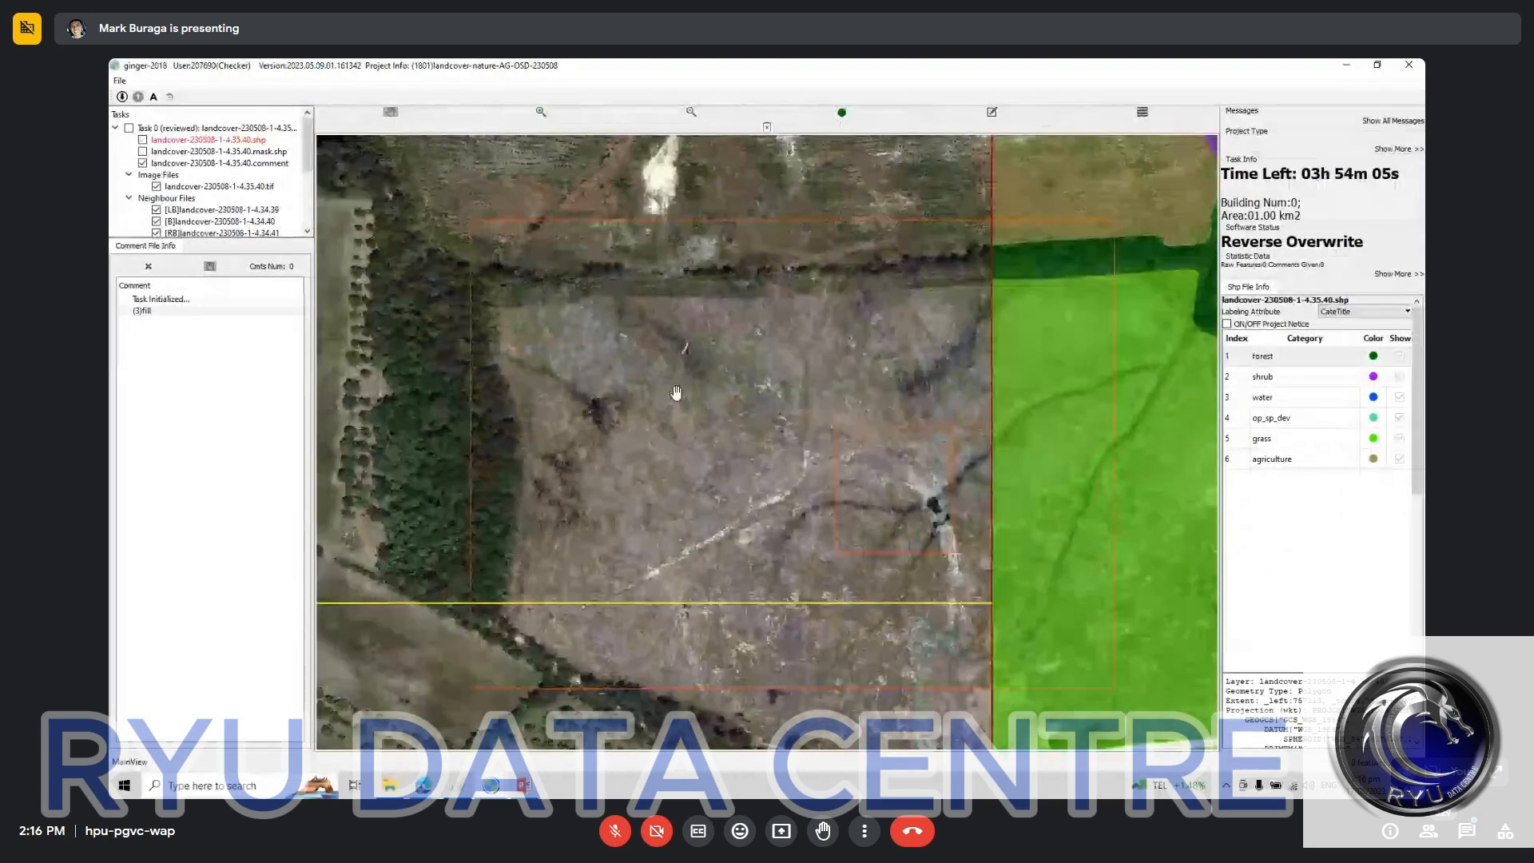
pyautogui.scroll(-1, 675, 392)
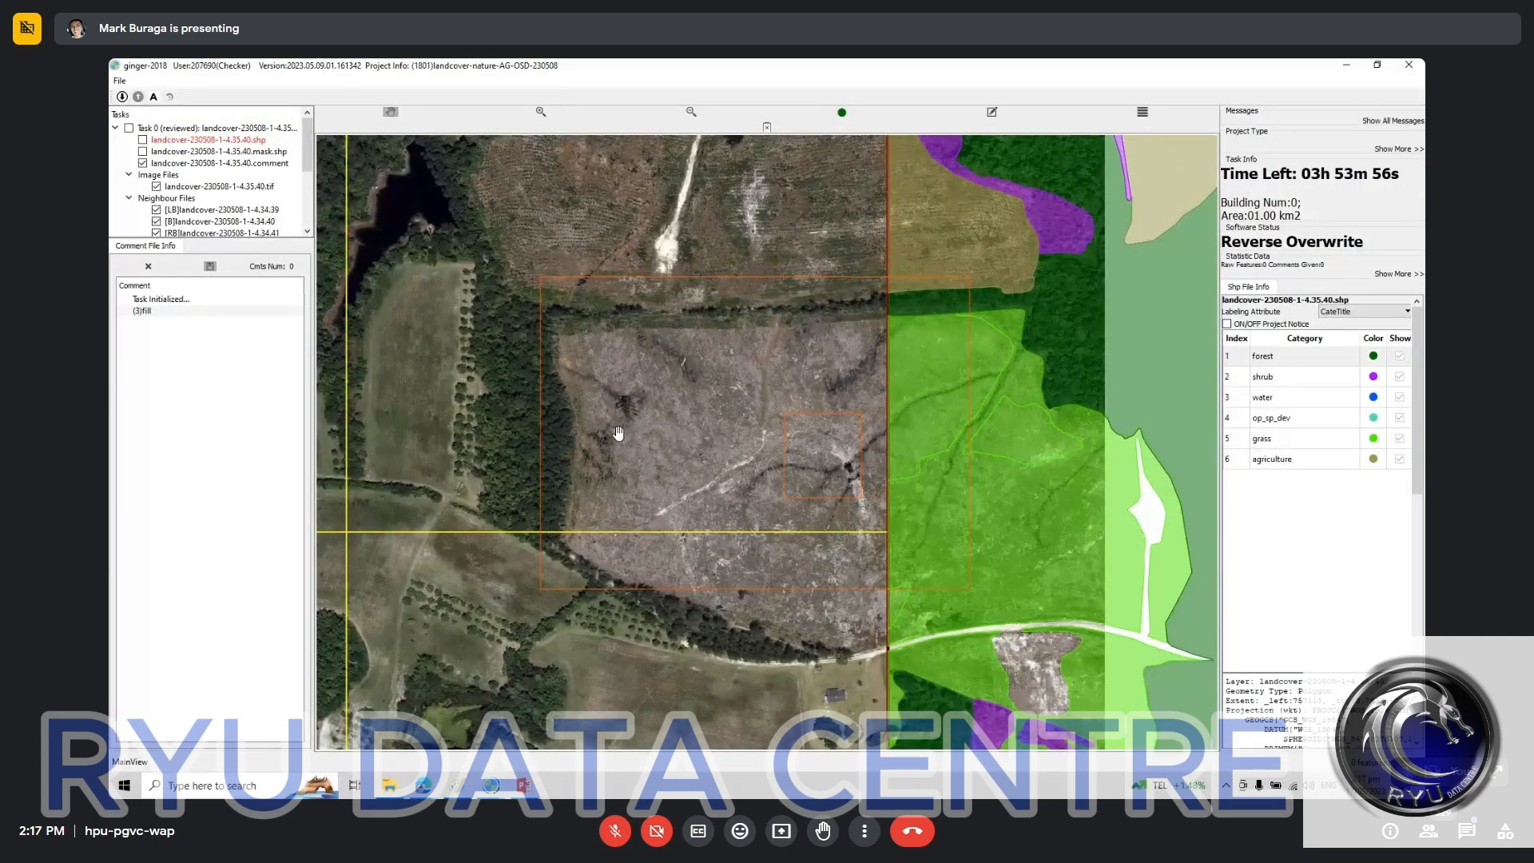
pyautogui.click(825, 461)
pyautogui.click(1345, 442)
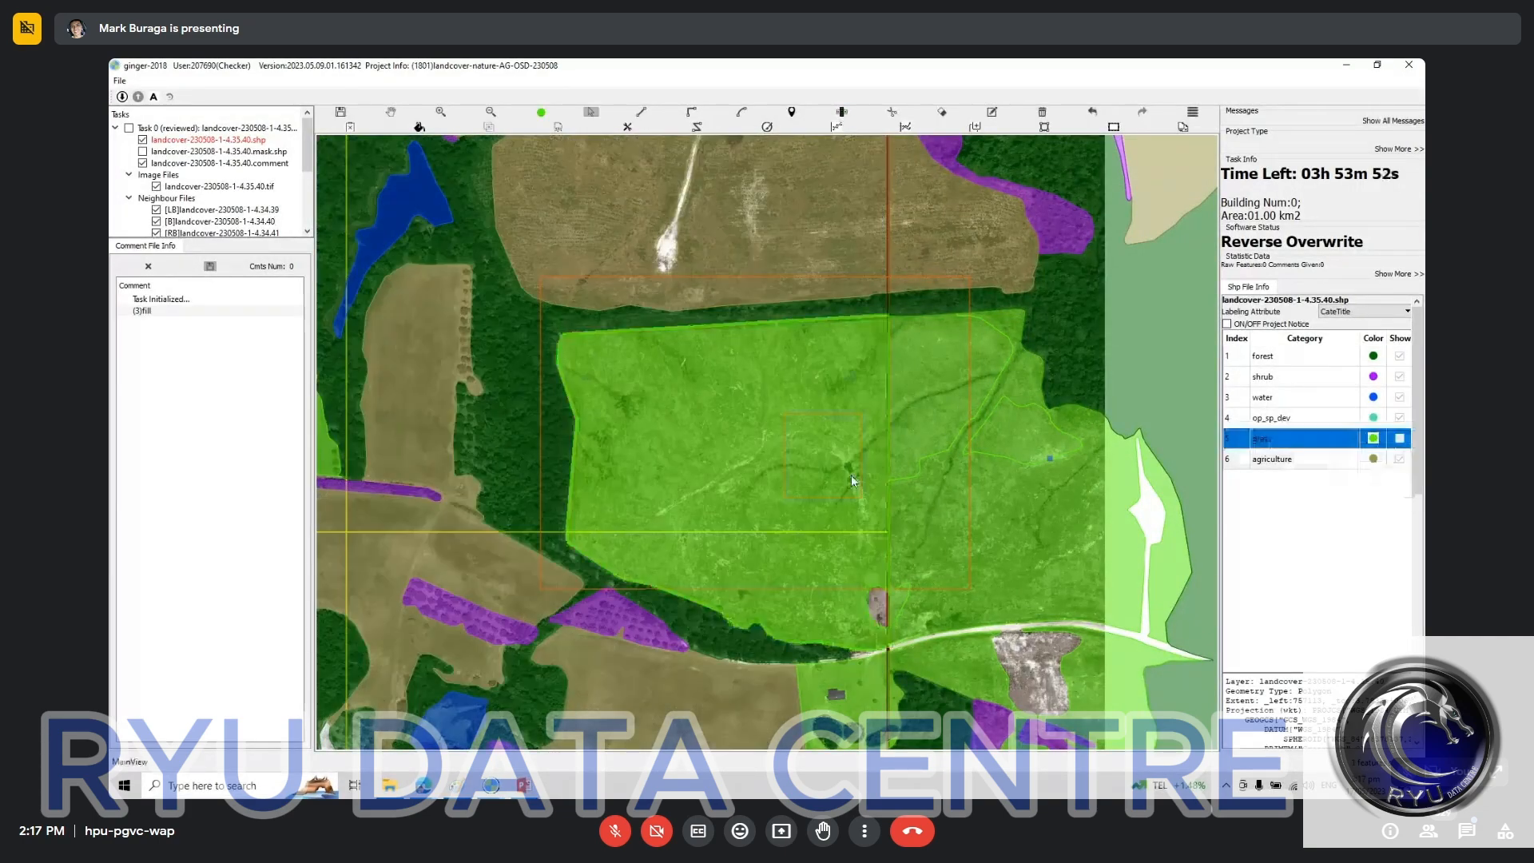
pyautogui.click(884, 602)
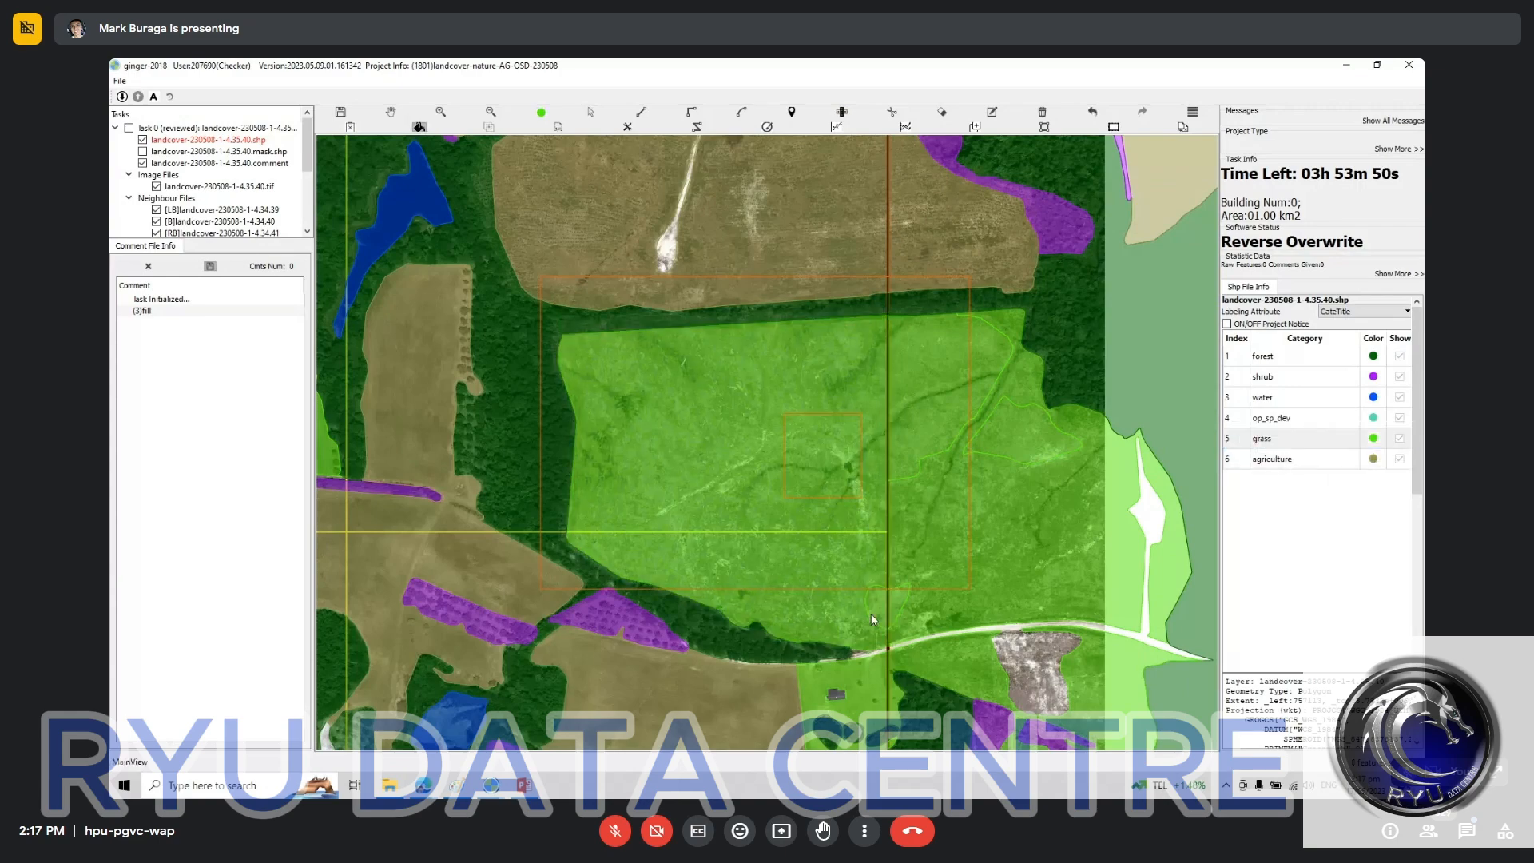
# Step: Examine the forest and shrub areas toward the west tile boundary and its neighbour, comparing the labels with the bare imagery
pyautogui.moveTo(622, 465); pyautogui.dragTo(764, 510)
pyautogui.moveTo(630, 476); pyautogui.dragTo(788, 484)
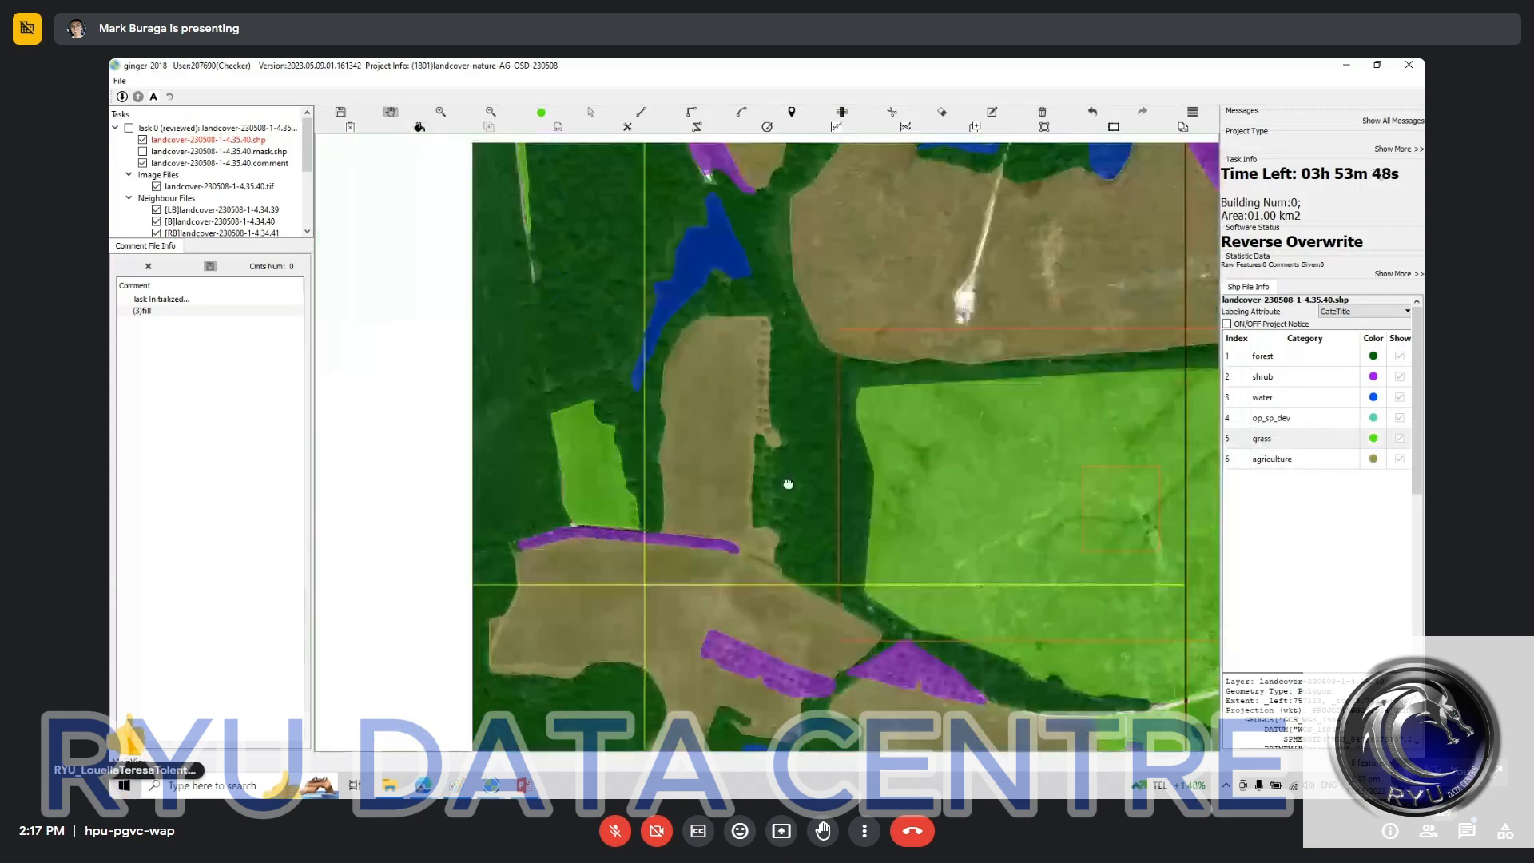
pyautogui.scroll(-1, 797, 520)
pyautogui.press('space')
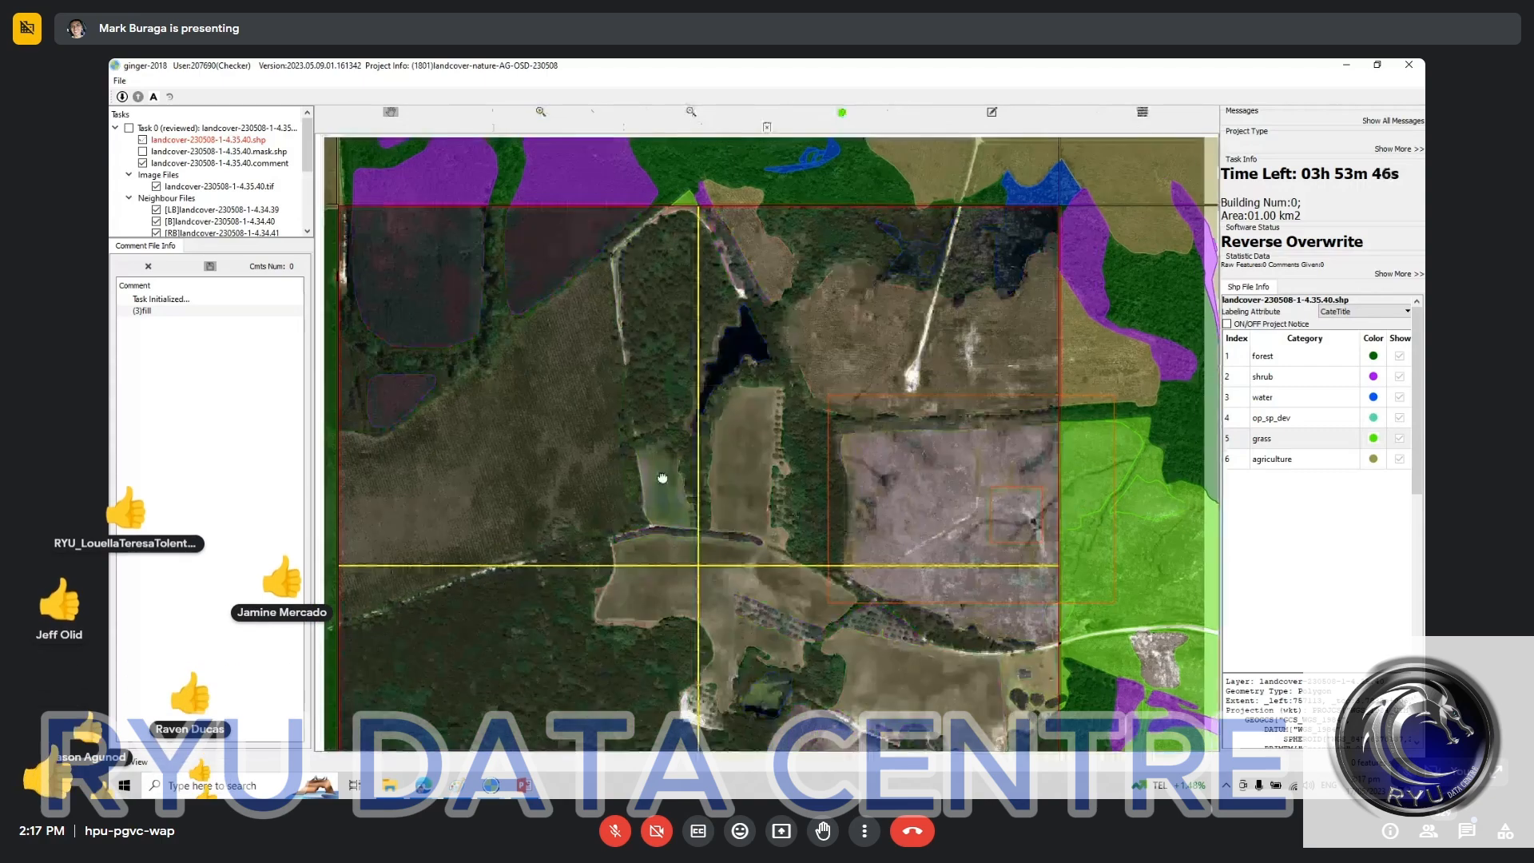
pyautogui.scroll(1, 475, 481)
pyautogui.moveTo(475, 482); pyautogui.dragTo(877, 491)
pyautogui.press('space')
pyautogui.press('space')
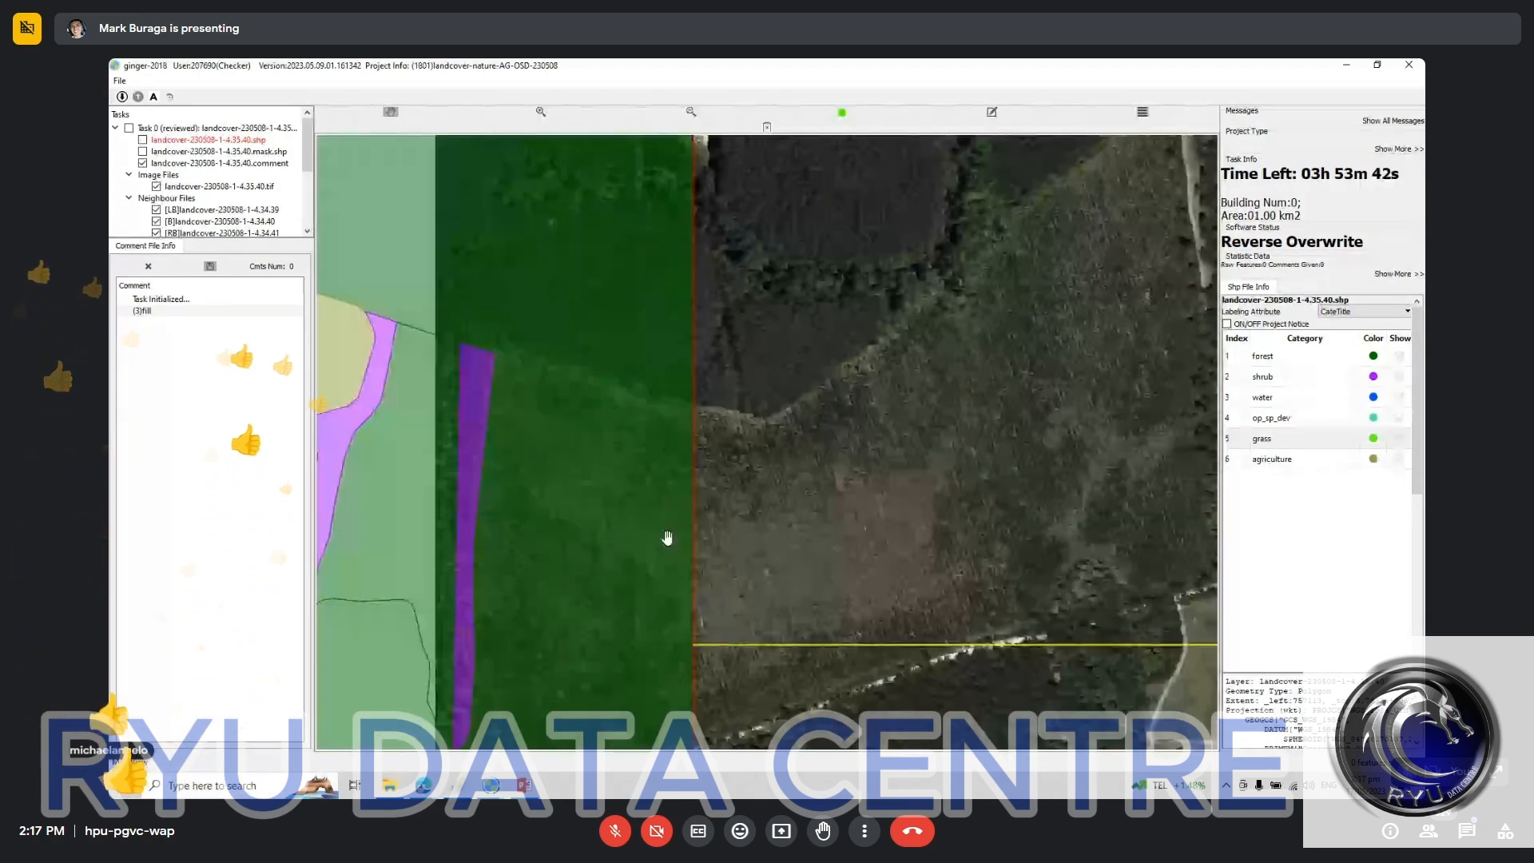
# Step: Compare the forest, shrub, water, agriculture and grass labels around the large grass field with the bare imagery and inspect the (3)fill comment
pyautogui.press('space')
pyautogui.scroll(-1, 726, 565)
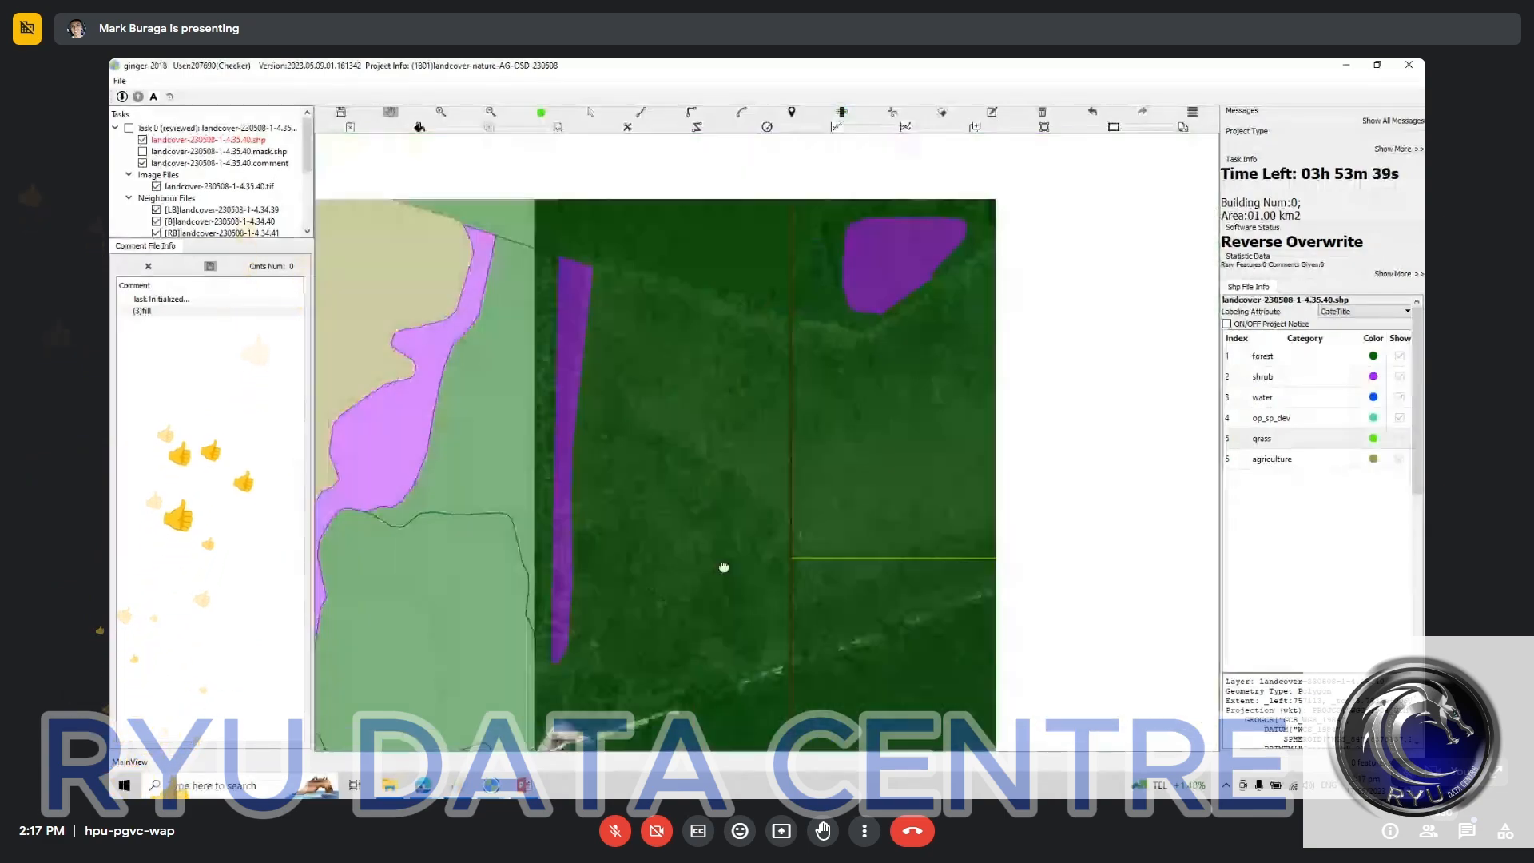
pyautogui.press('space')
pyautogui.moveTo(874, 425); pyautogui.dragTo(660, 514)
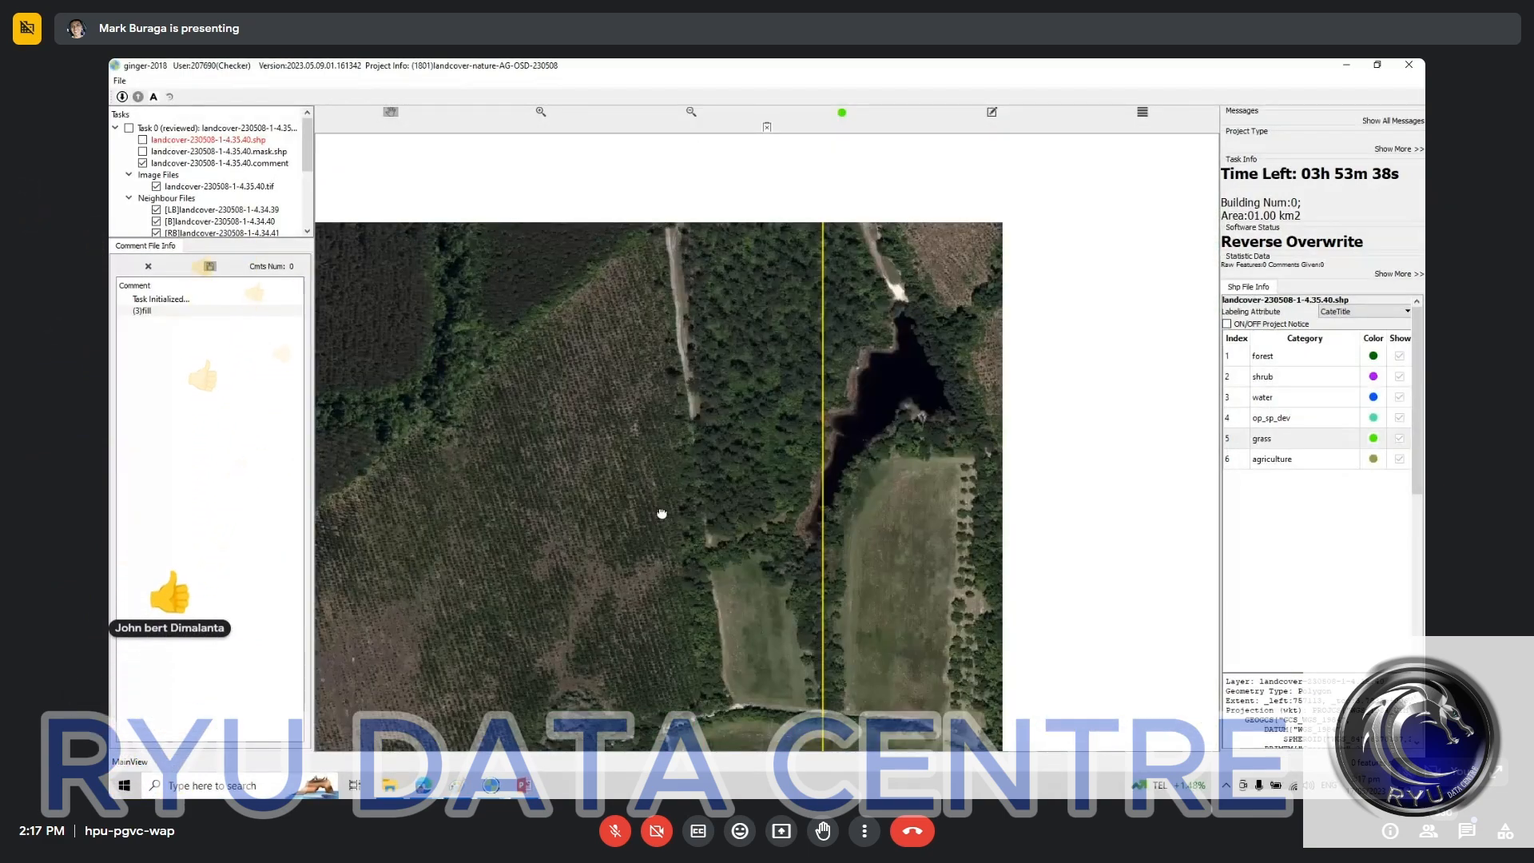
pyautogui.moveTo(705, 409); pyautogui.dragTo(654, 537)
pyautogui.press('space')
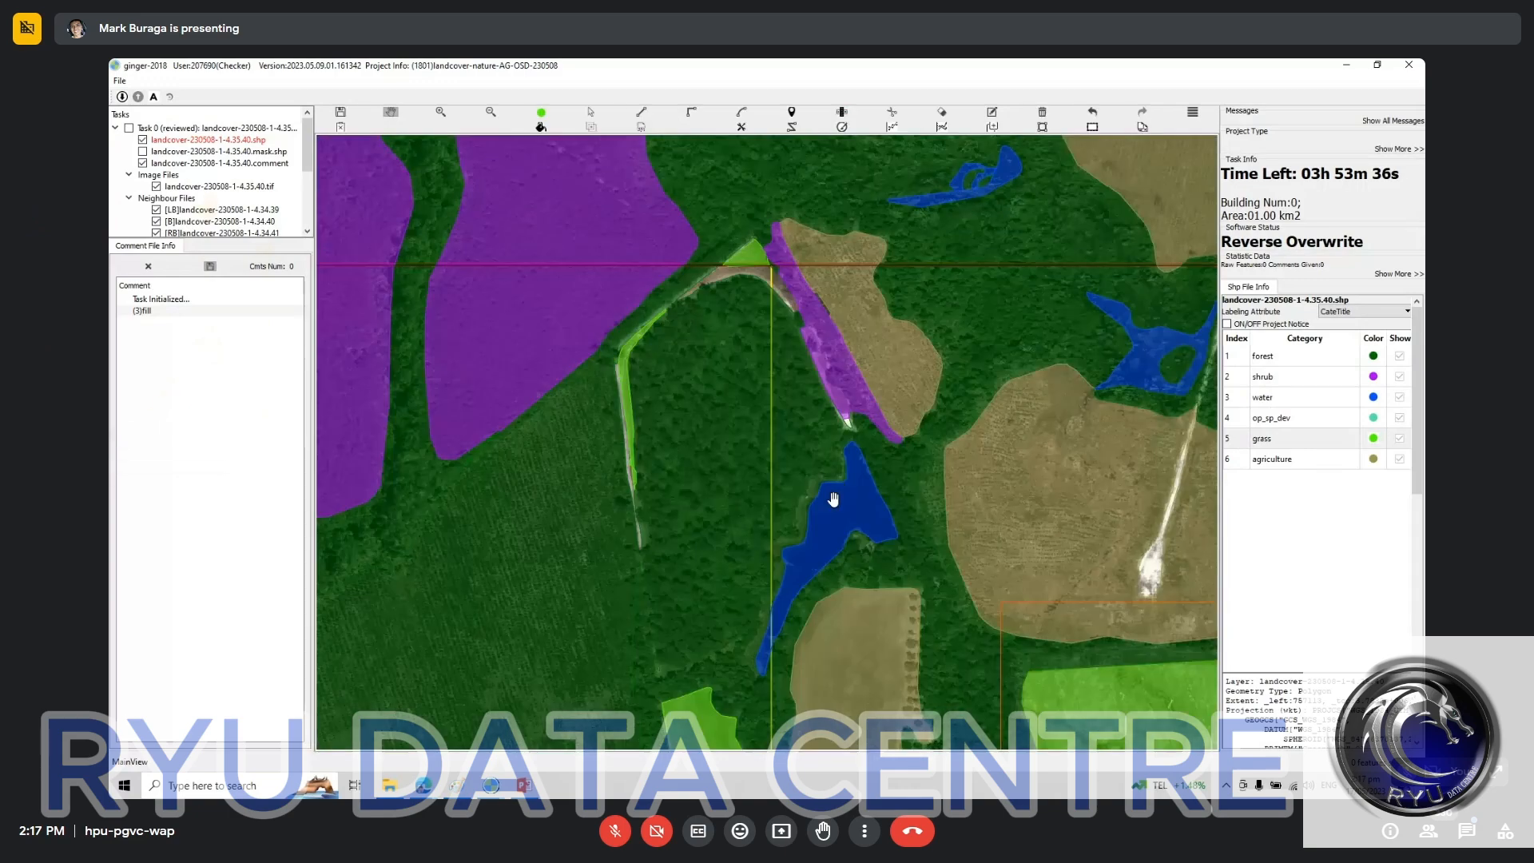
pyautogui.press('space')
pyautogui.moveTo(1020, 520); pyautogui.dragTo(728, 505)
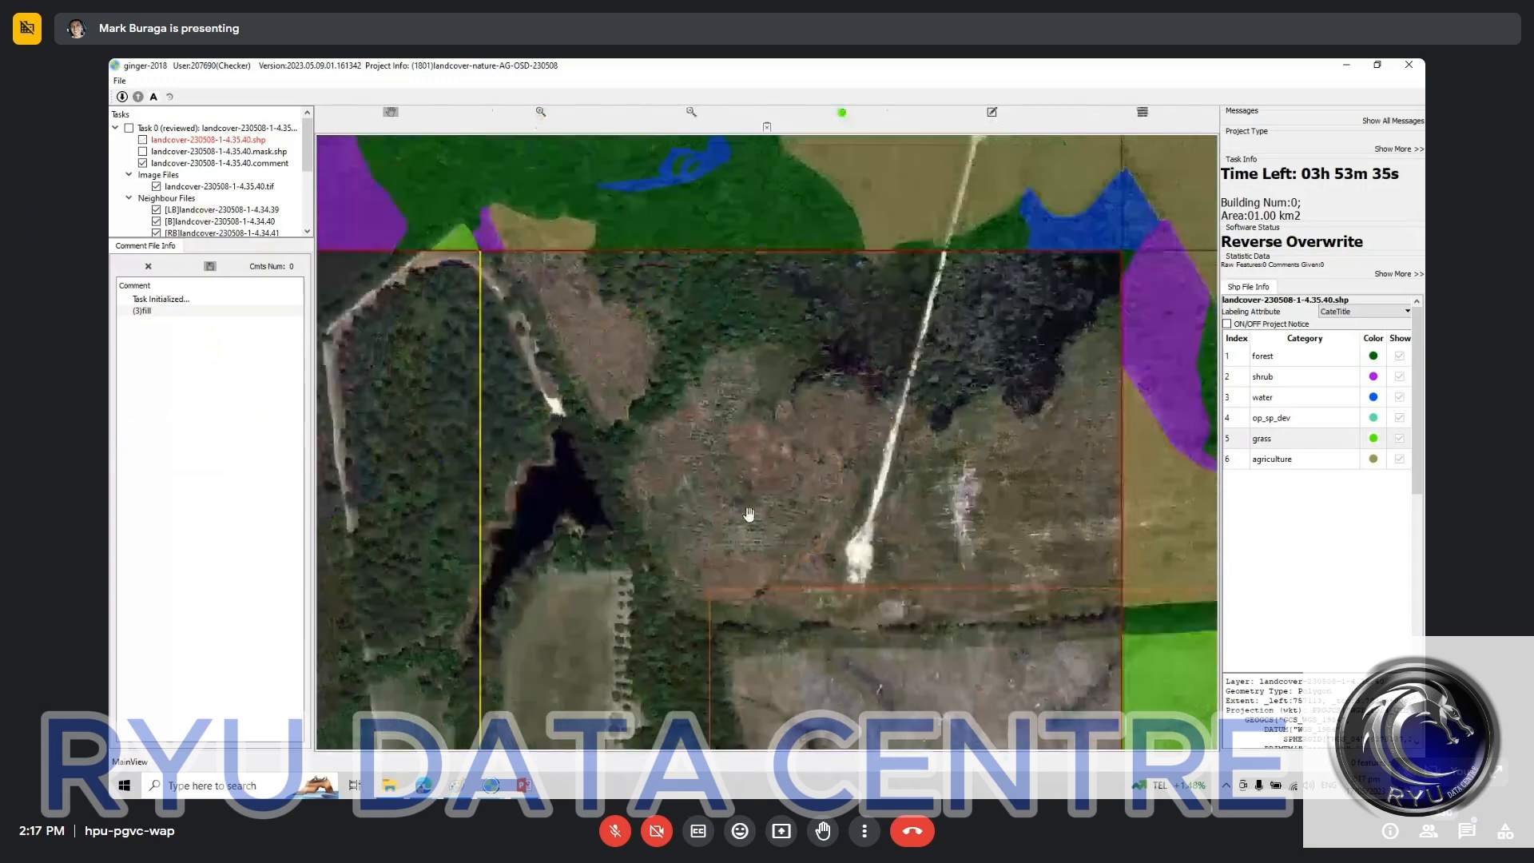
pyautogui.press('space')
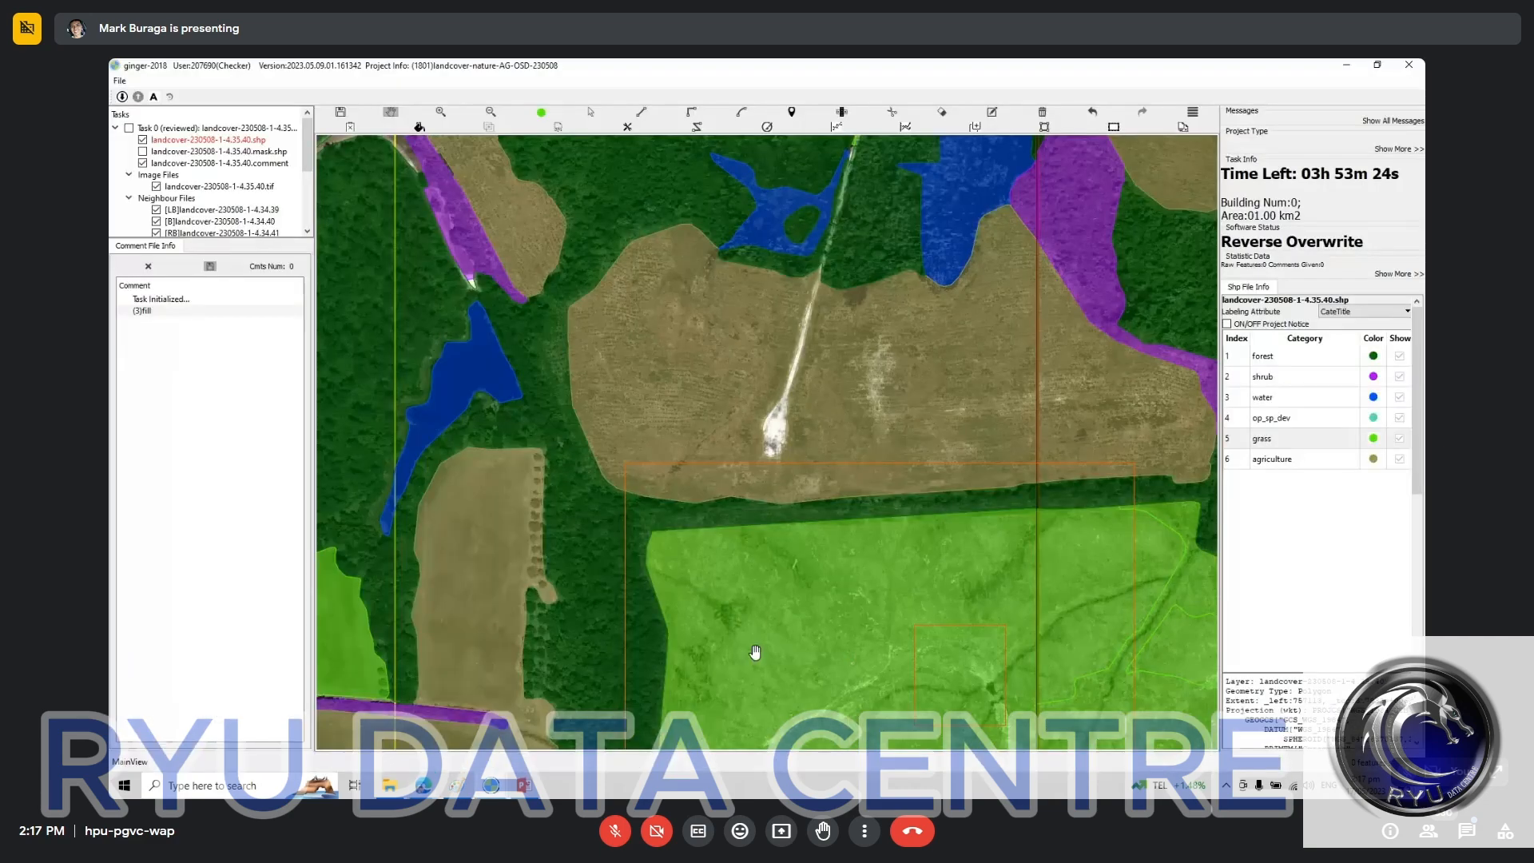
pyautogui.click(525, 786)
pyautogui.click(525, 786)
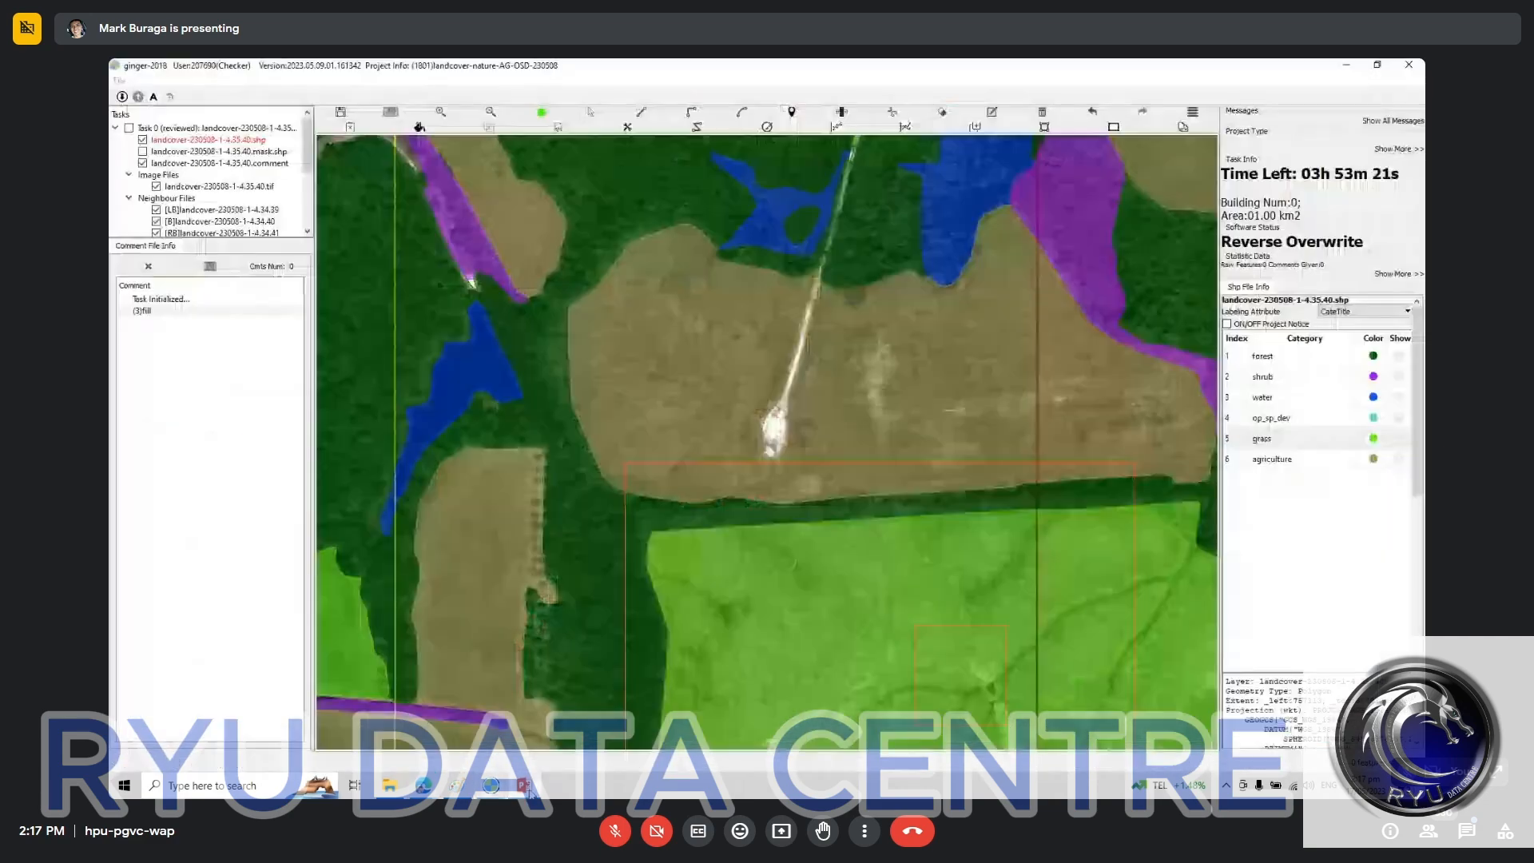
pyautogui.moveTo(732, 592); pyautogui.dragTo(647, 383)
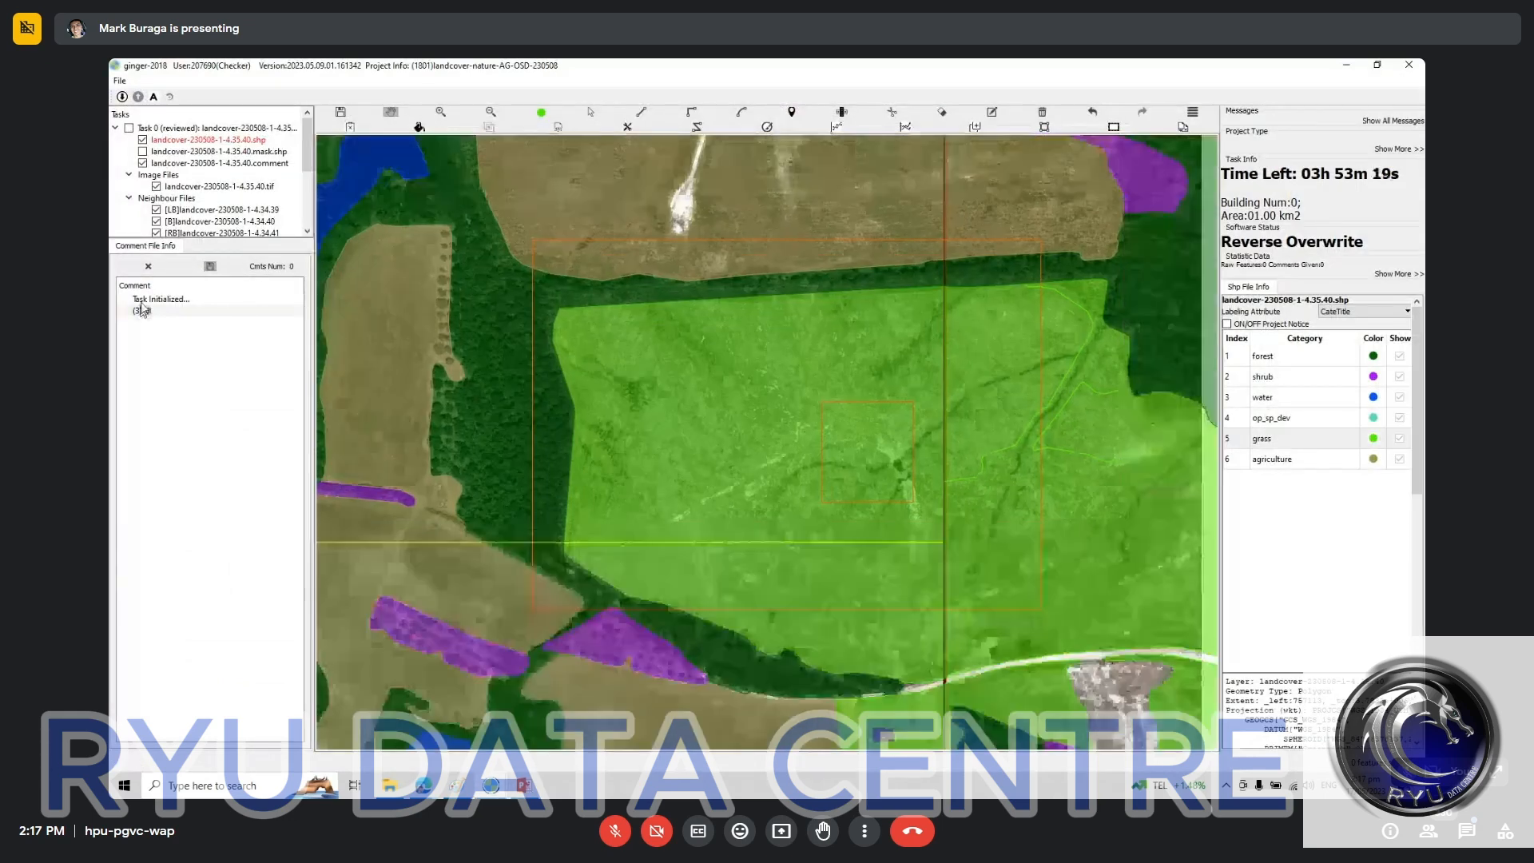
pyautogui.click(142, 309)
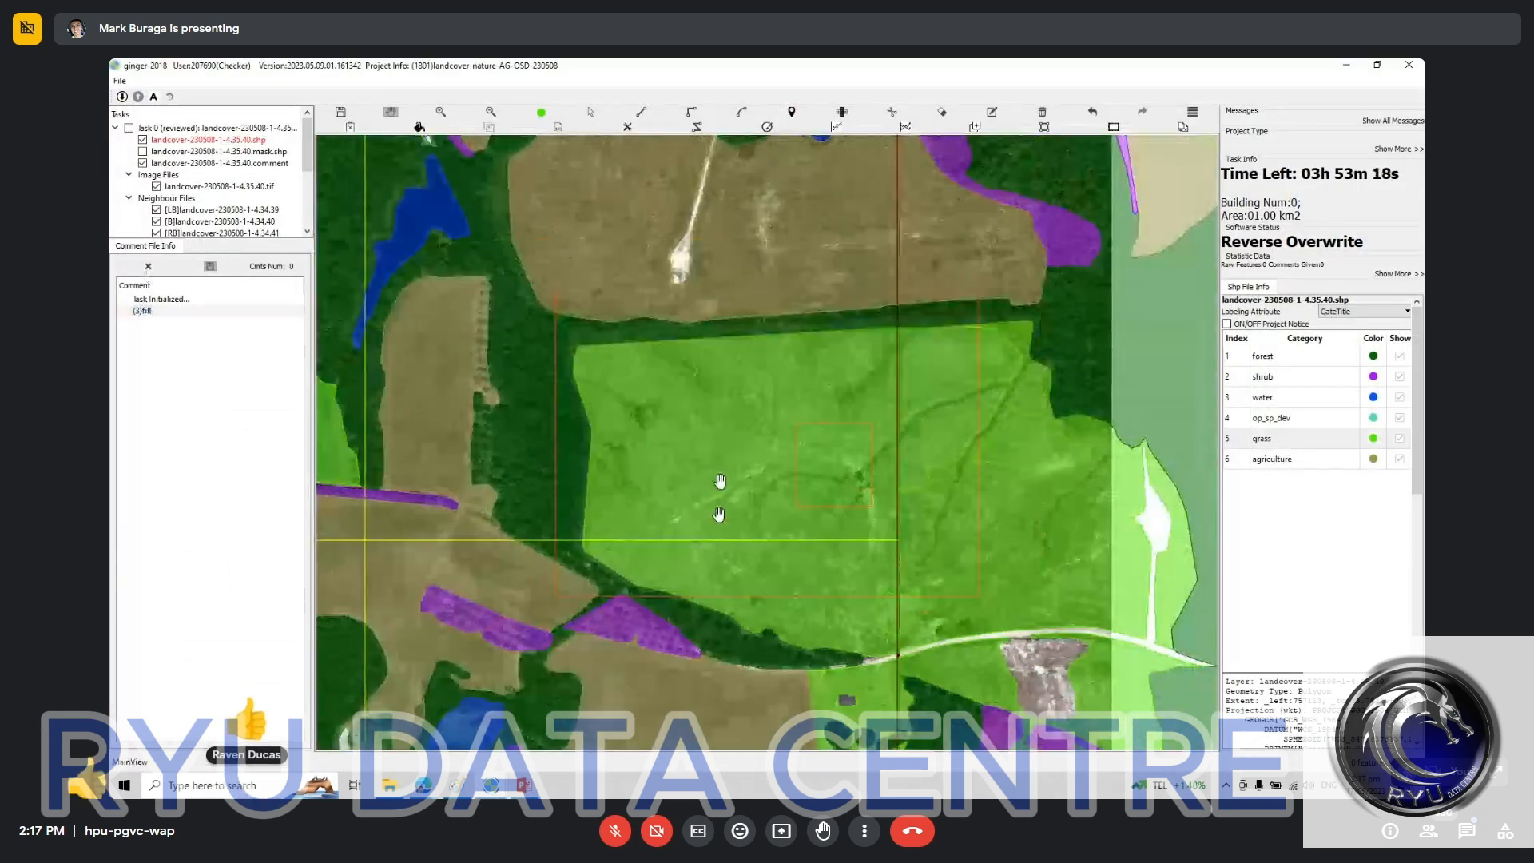
pyautogui.scroll(-2, 719, 489)
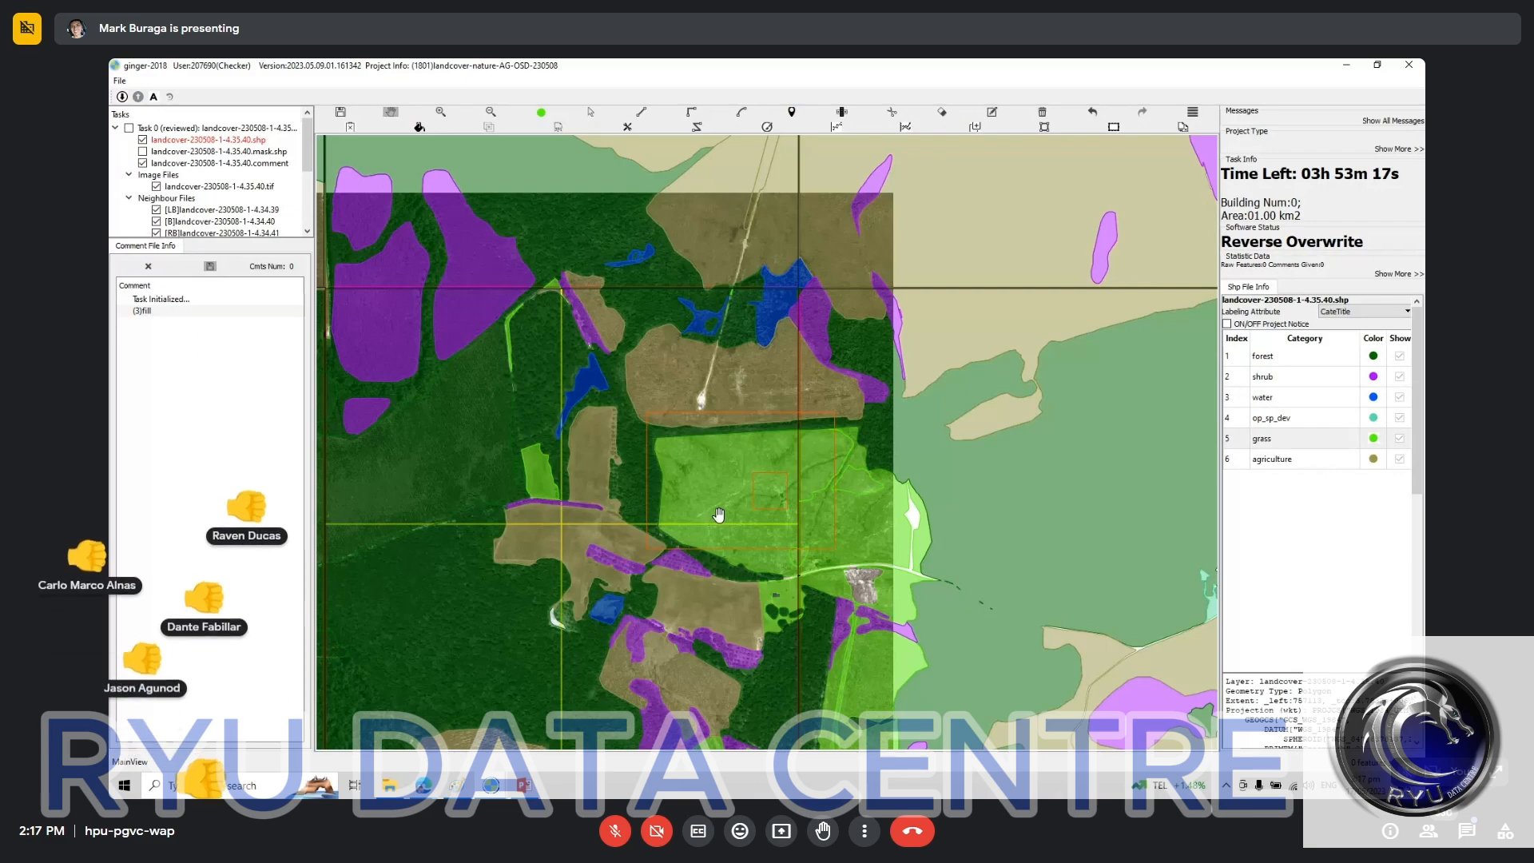
# Step: Switch to the landcover-20230203-1-v3-1-88.110.34 task window and examine its road, driveway and building labels across the tile
pyautogui.click(490, 786)
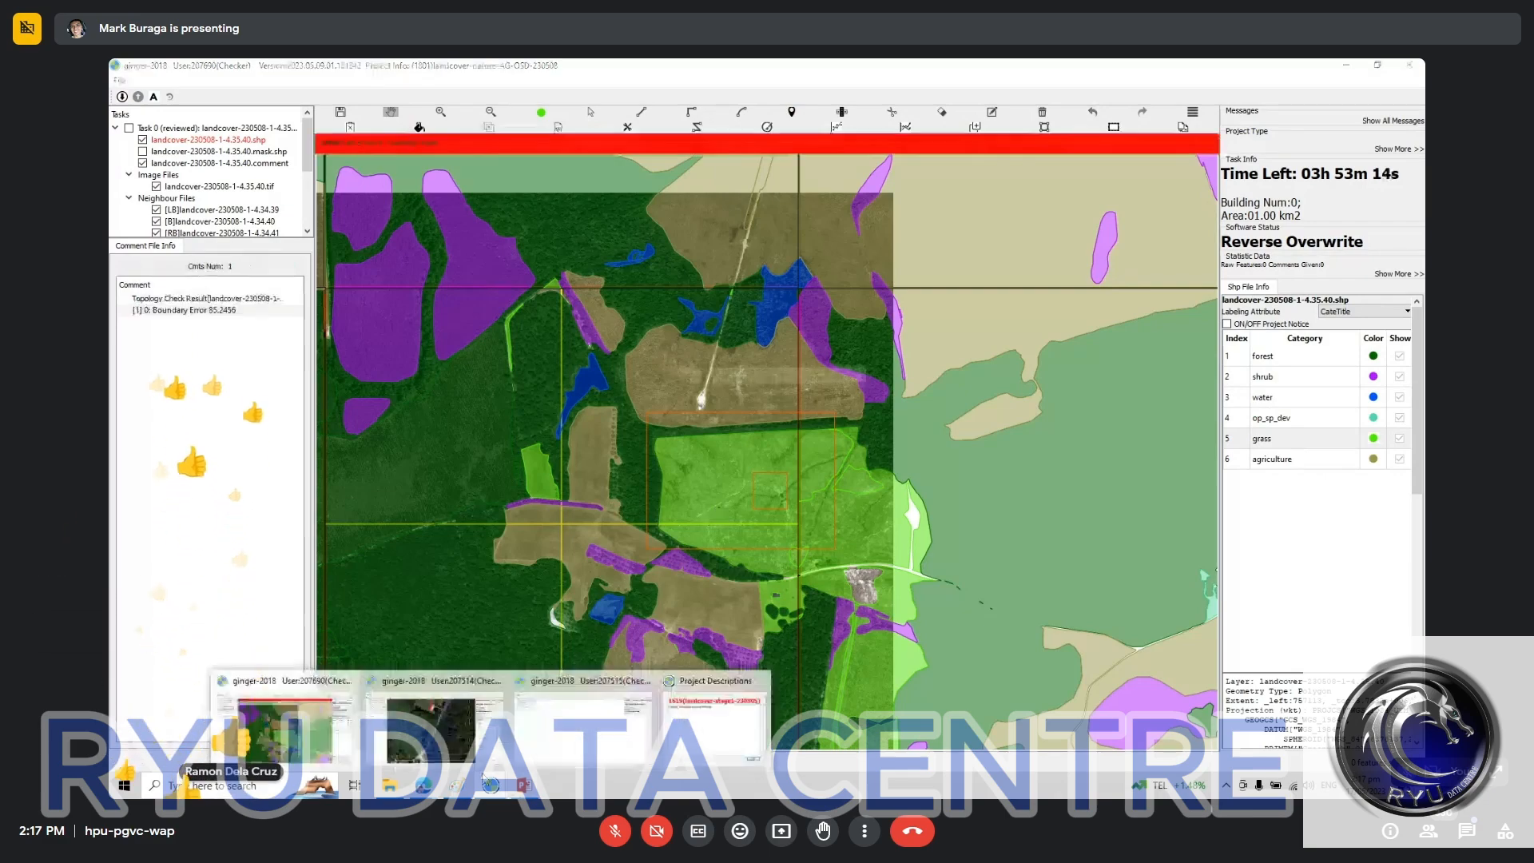
pyautogui.click(449, 729)
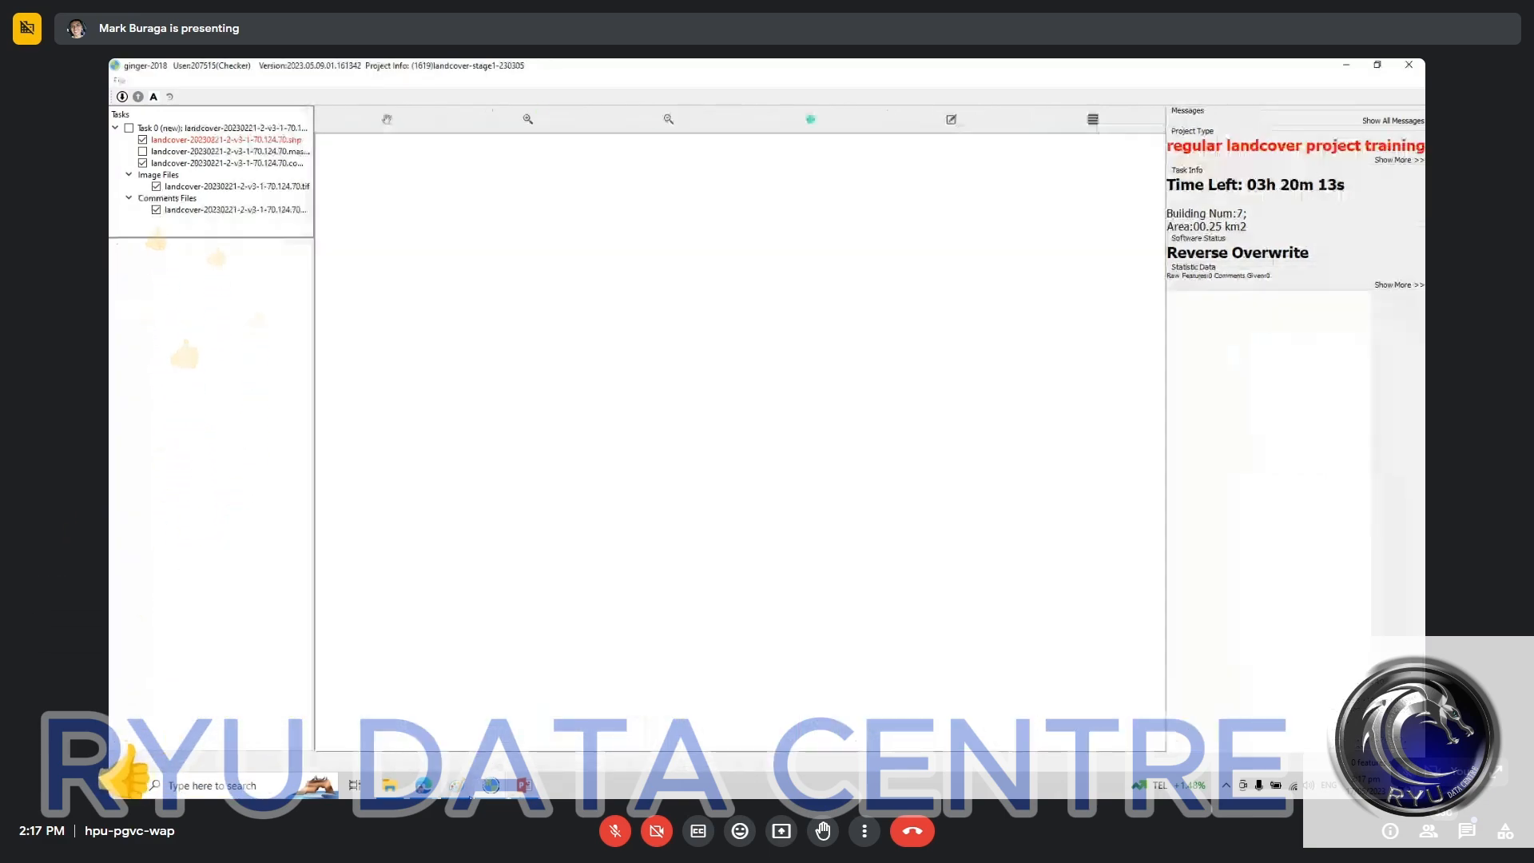
pyautogui.click(493, 719)
pyautogui.press('space')
pyautogui.moveTo(720, 567); pyautogui.dragTo(726, 456)
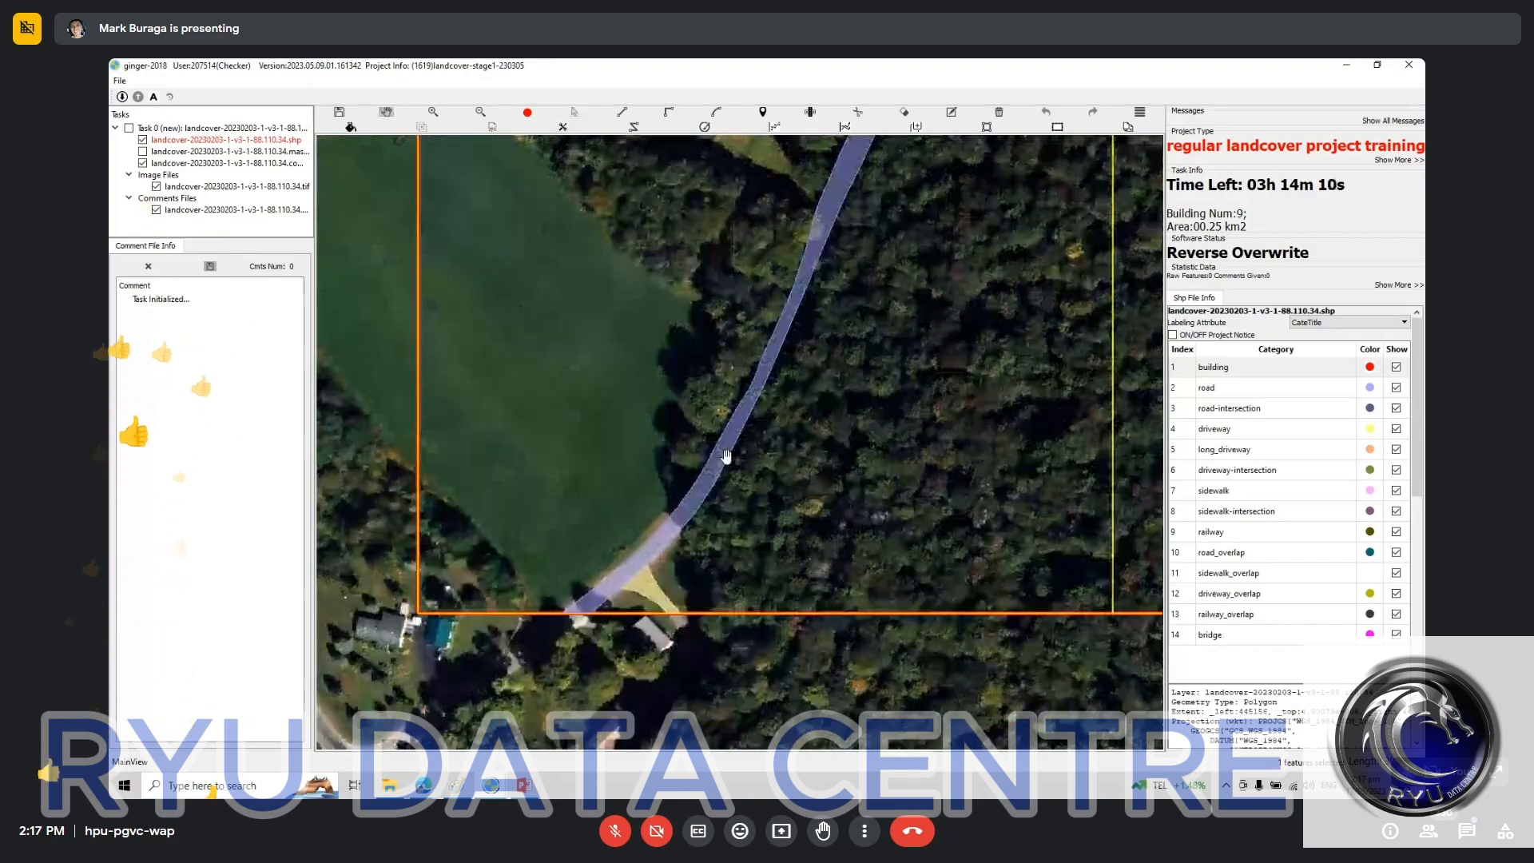
pyautogui.moveTo(905, 336); pyautogui.dragTo(823, 530)
pyautogui.moveTo(774, 257); pyautogui.dragTo(774, 503)
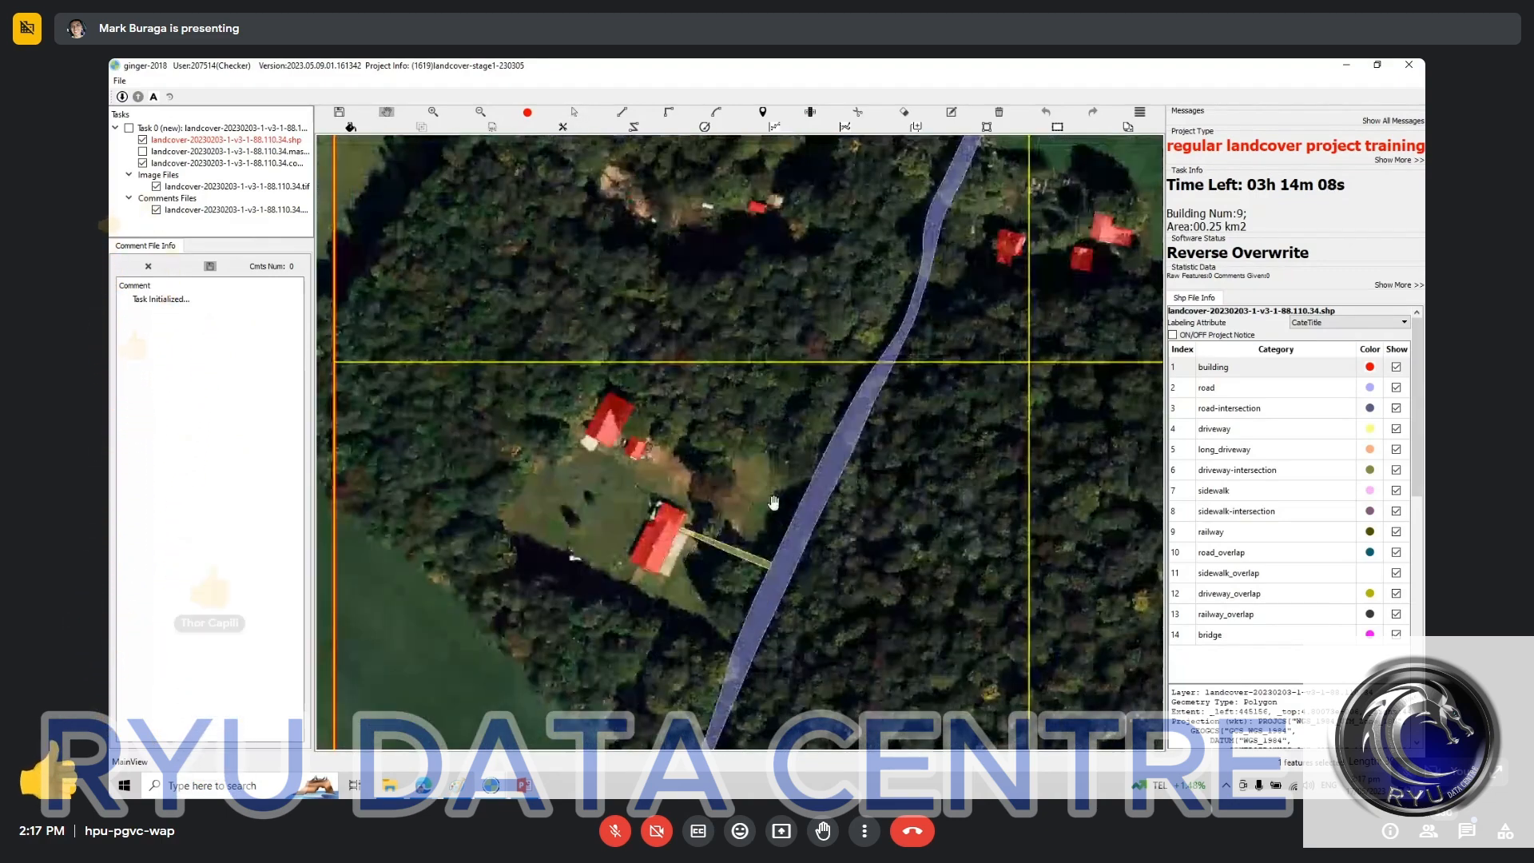
pyautogui.scroll(2, 707, 493)
pyautogui.scroll(-5, 707, 493)
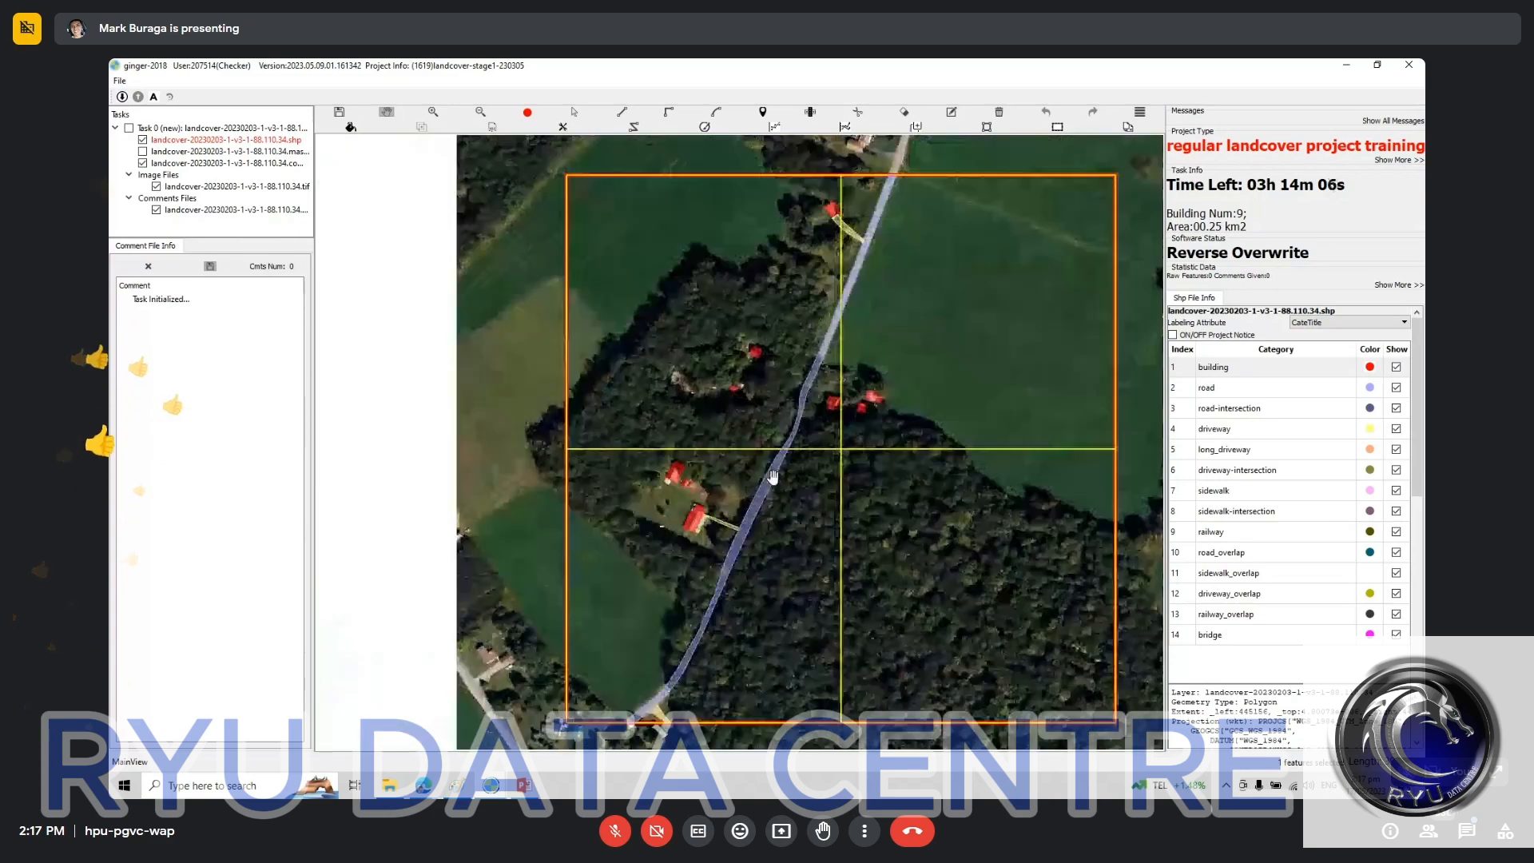
pyautogui.moveTo(845, 448); pyautogui.dragTo(758, 431)
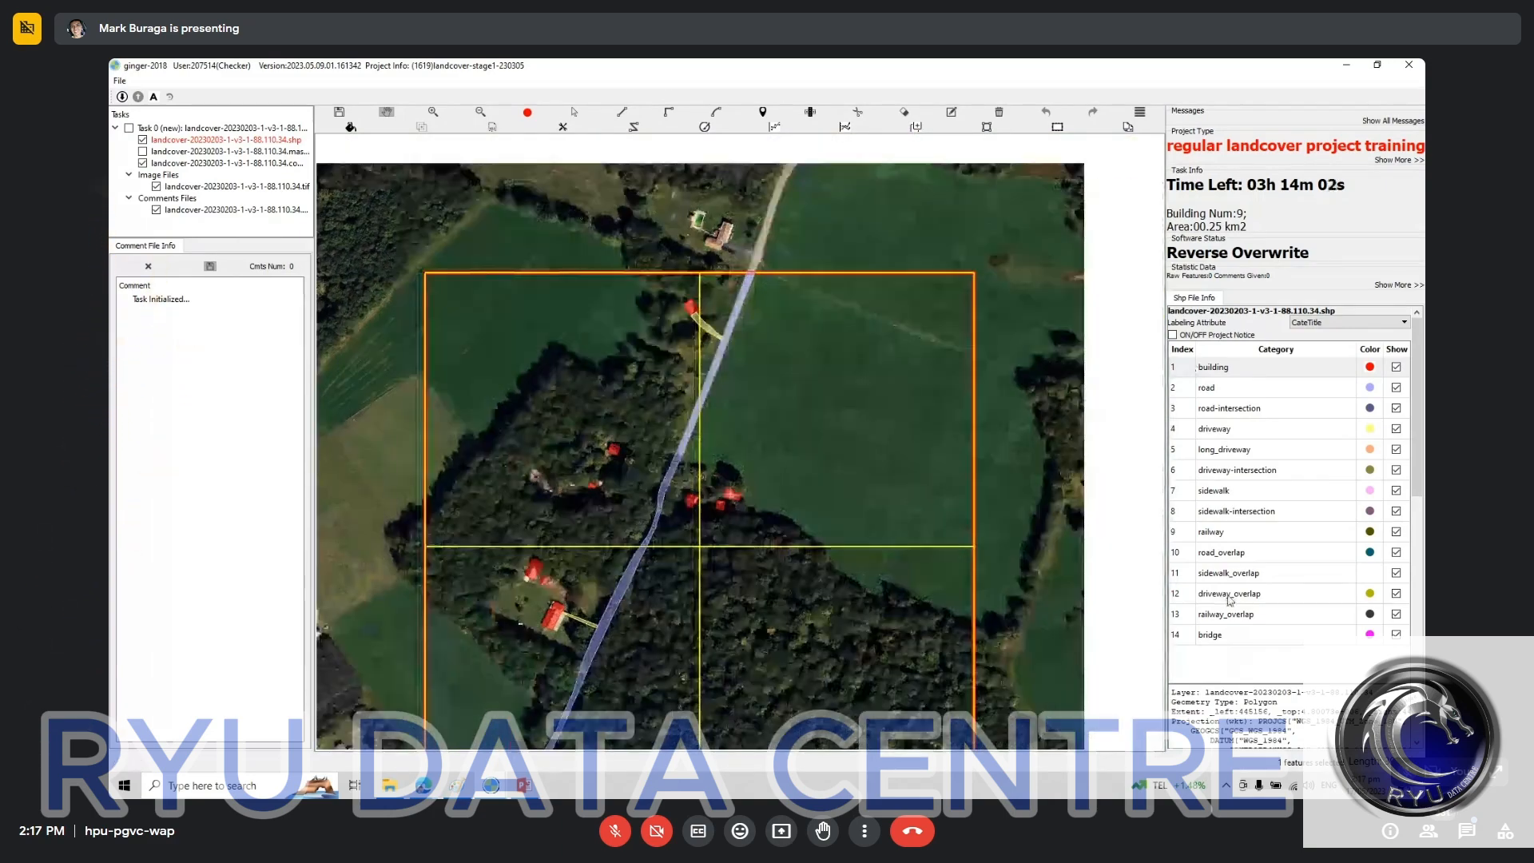
# Step: Go through the stage 1 label categories, including road, long_driveway, sidewalk, sidewalk-intersection, road_overlap, railway_overlap and bridge
pyautogui.click(1236, 635)
pyautogui.click(1247, 615)
pyautogui.click(1248, 552)
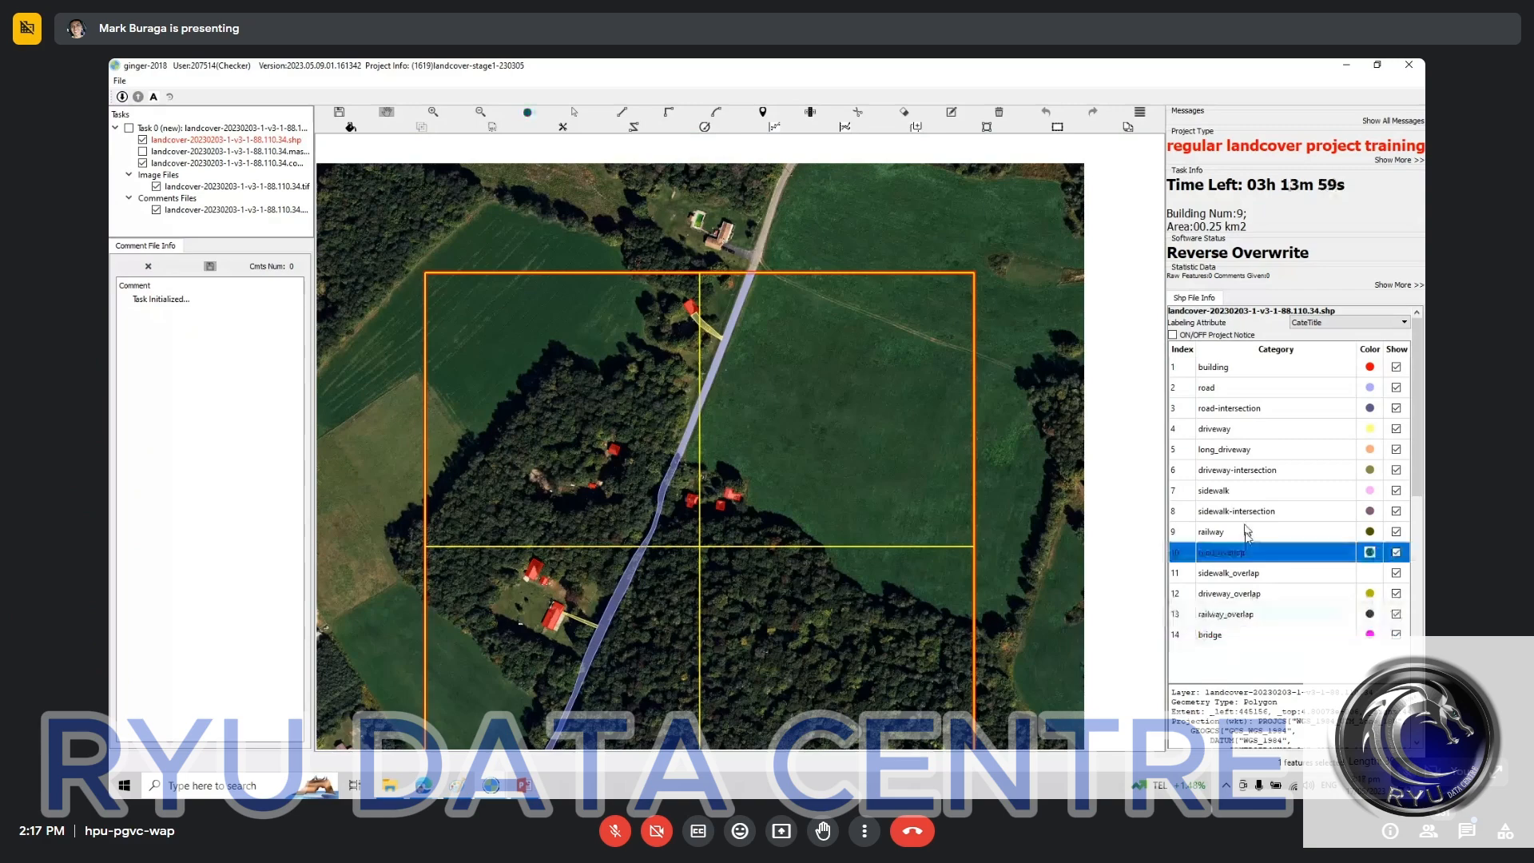
pyautogui.click(1246, 511)
pyautogui.click(1247, 449)
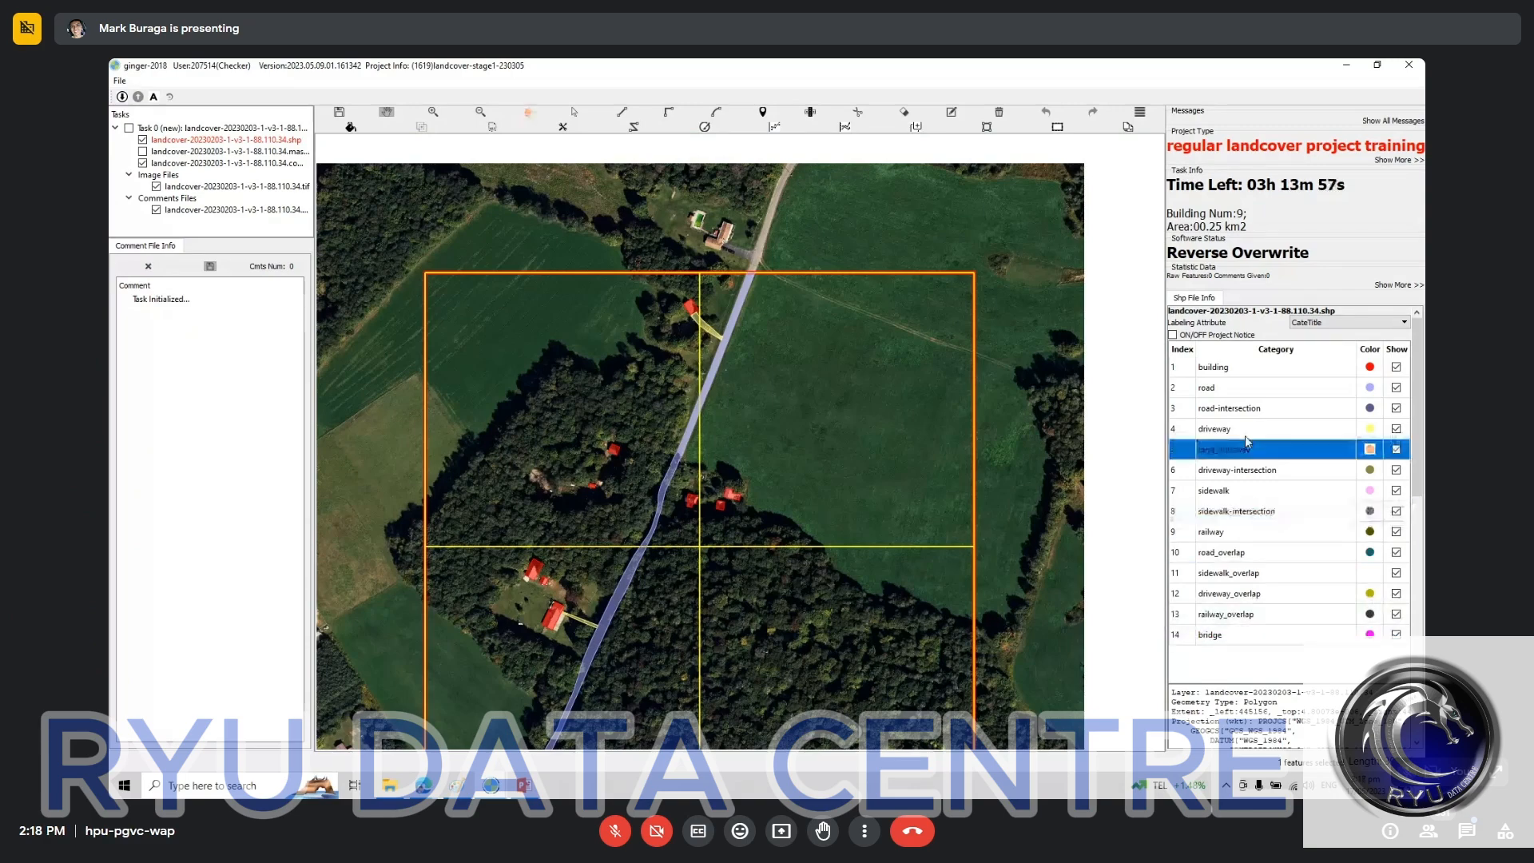
pyautogui.click(1246, 389)
pyautogui.click(1250, 490)
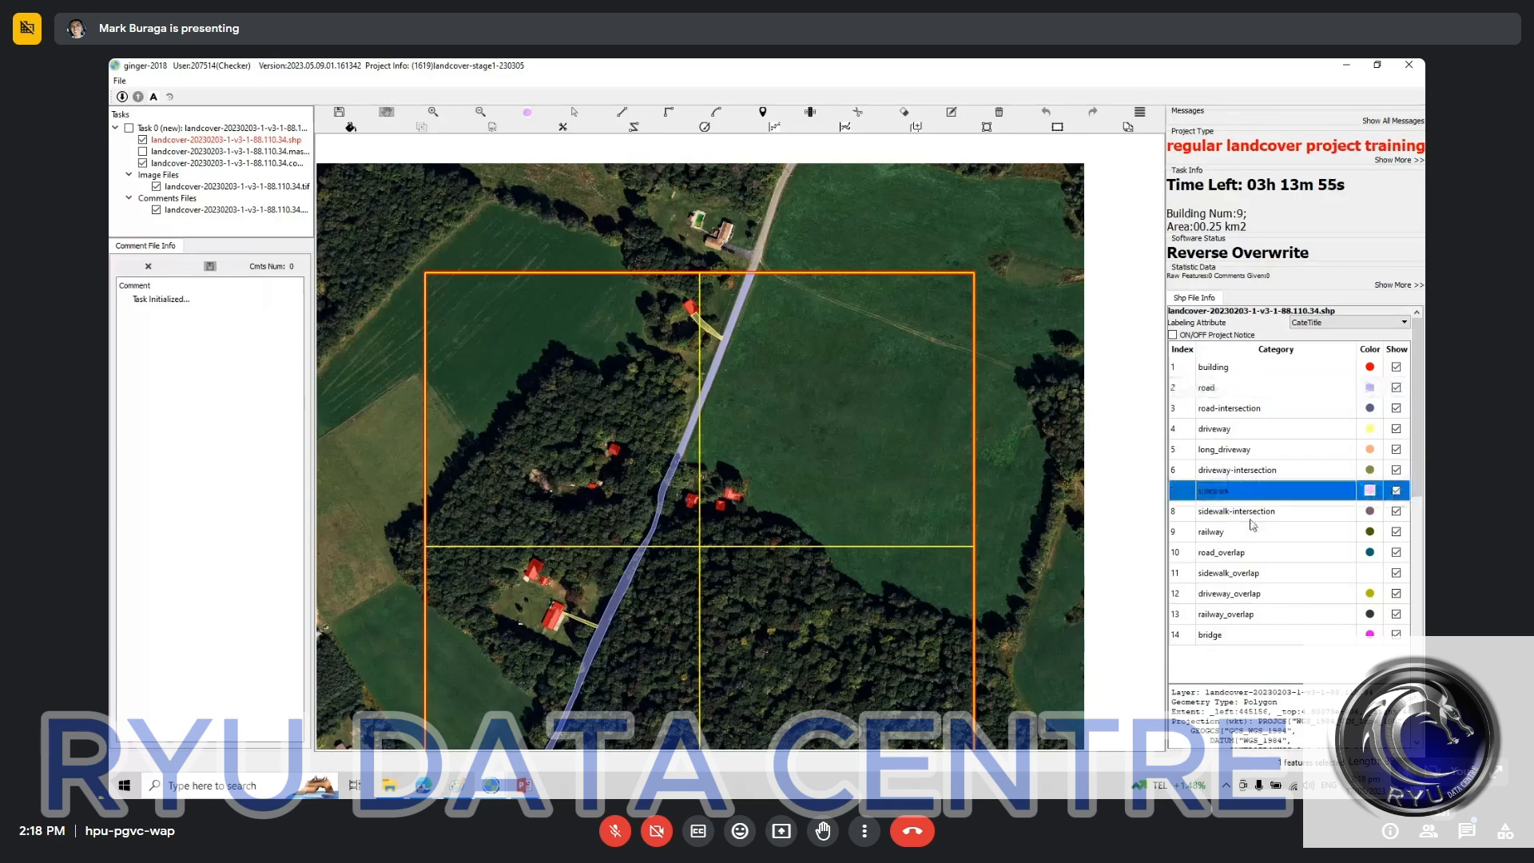
pyautogui.click(1250, 634)
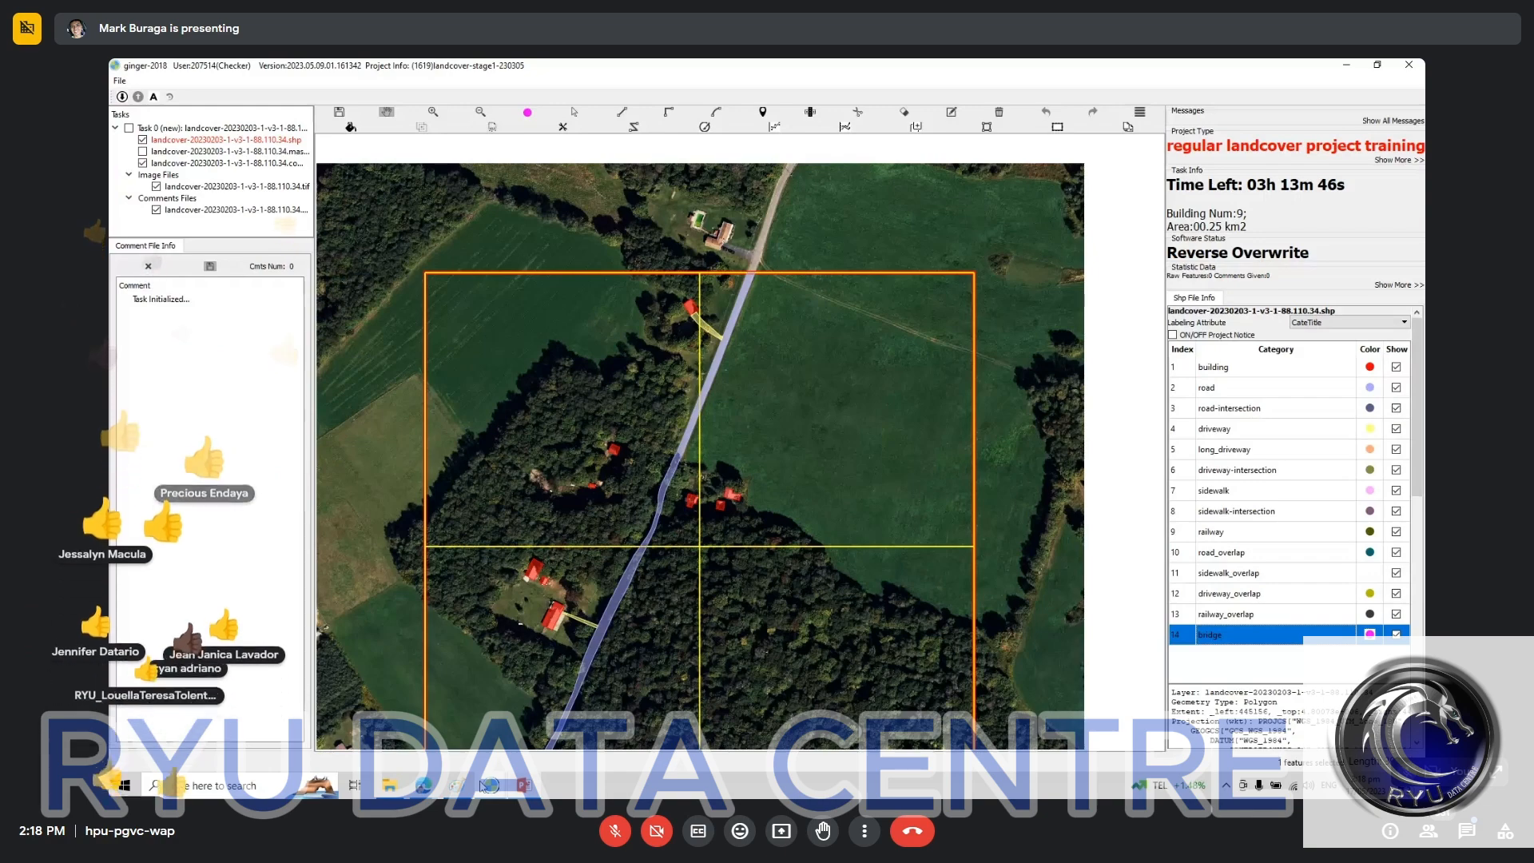
# Step: Show the Google Meet in-call messages and open A-1 Landcover project overview.pptx from Google Drive's A. Overview introduction folder
pyautogui.click(403, 727)
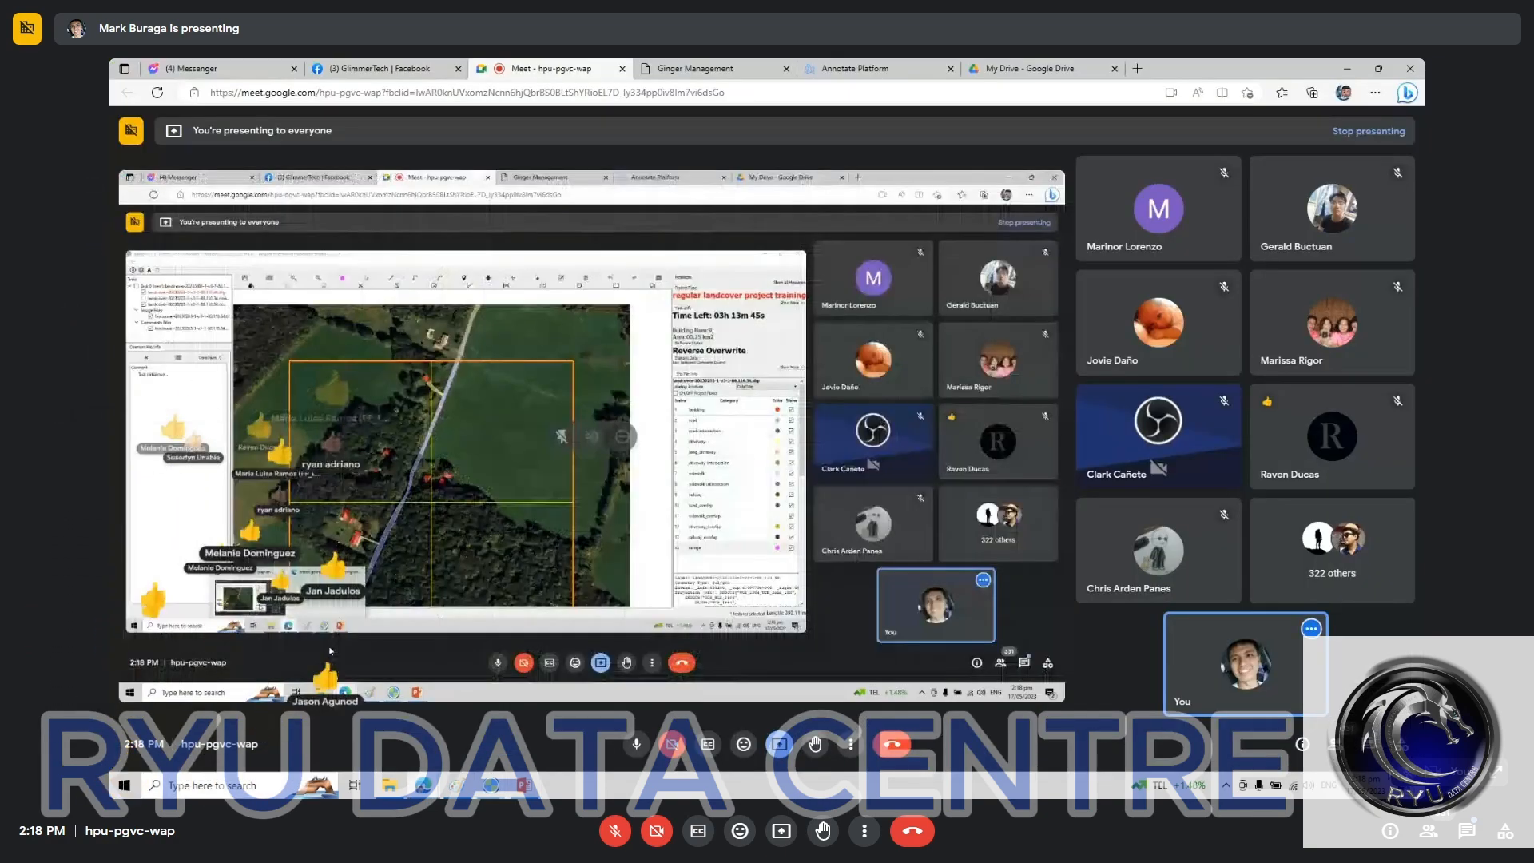
pyautogui.click(1368, 743)
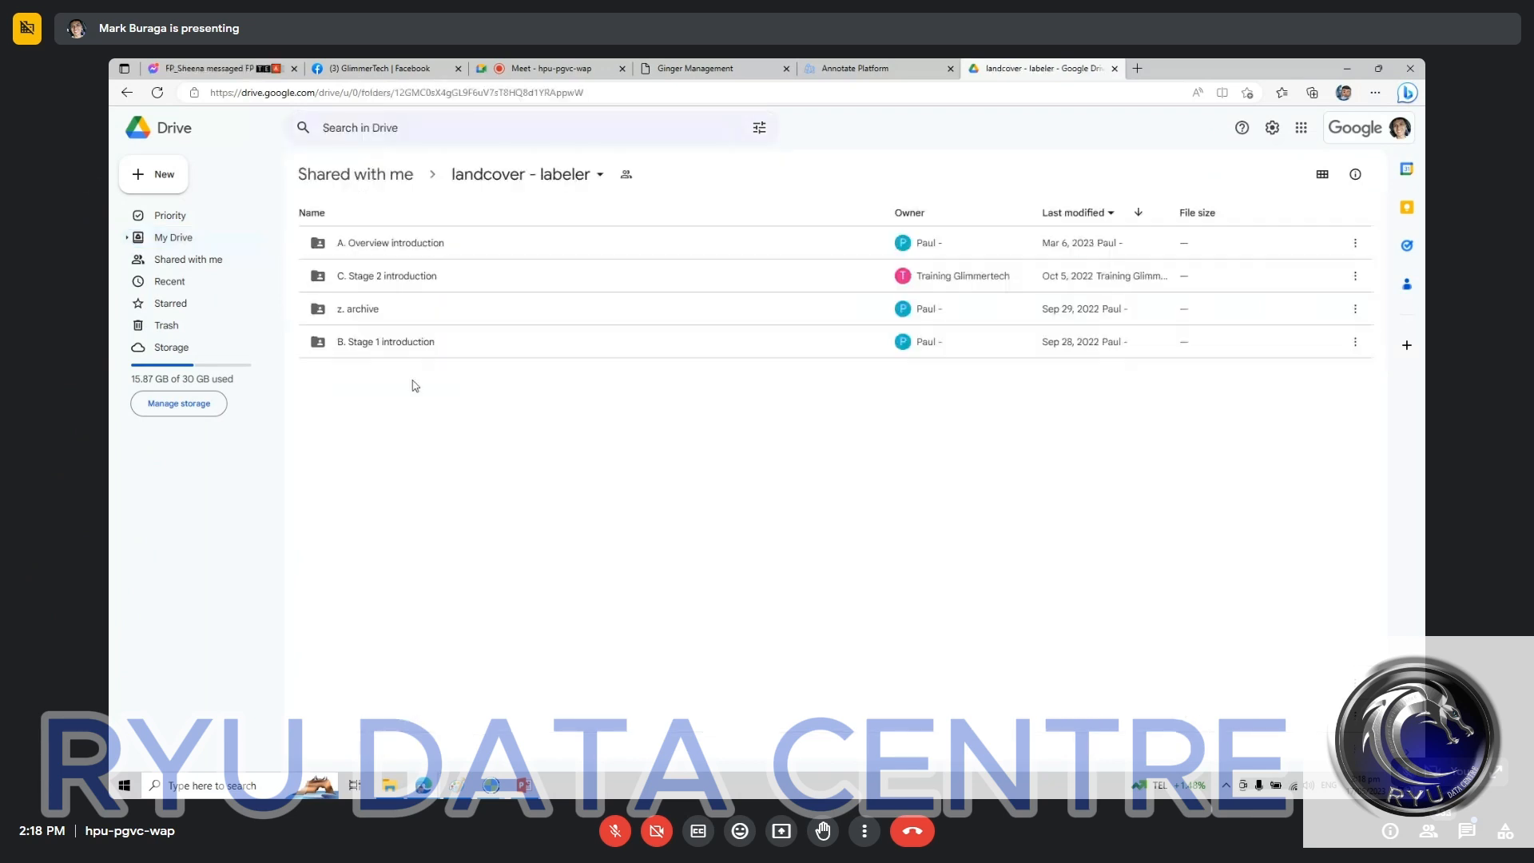
pyautogui.doubleClick(426, 245)
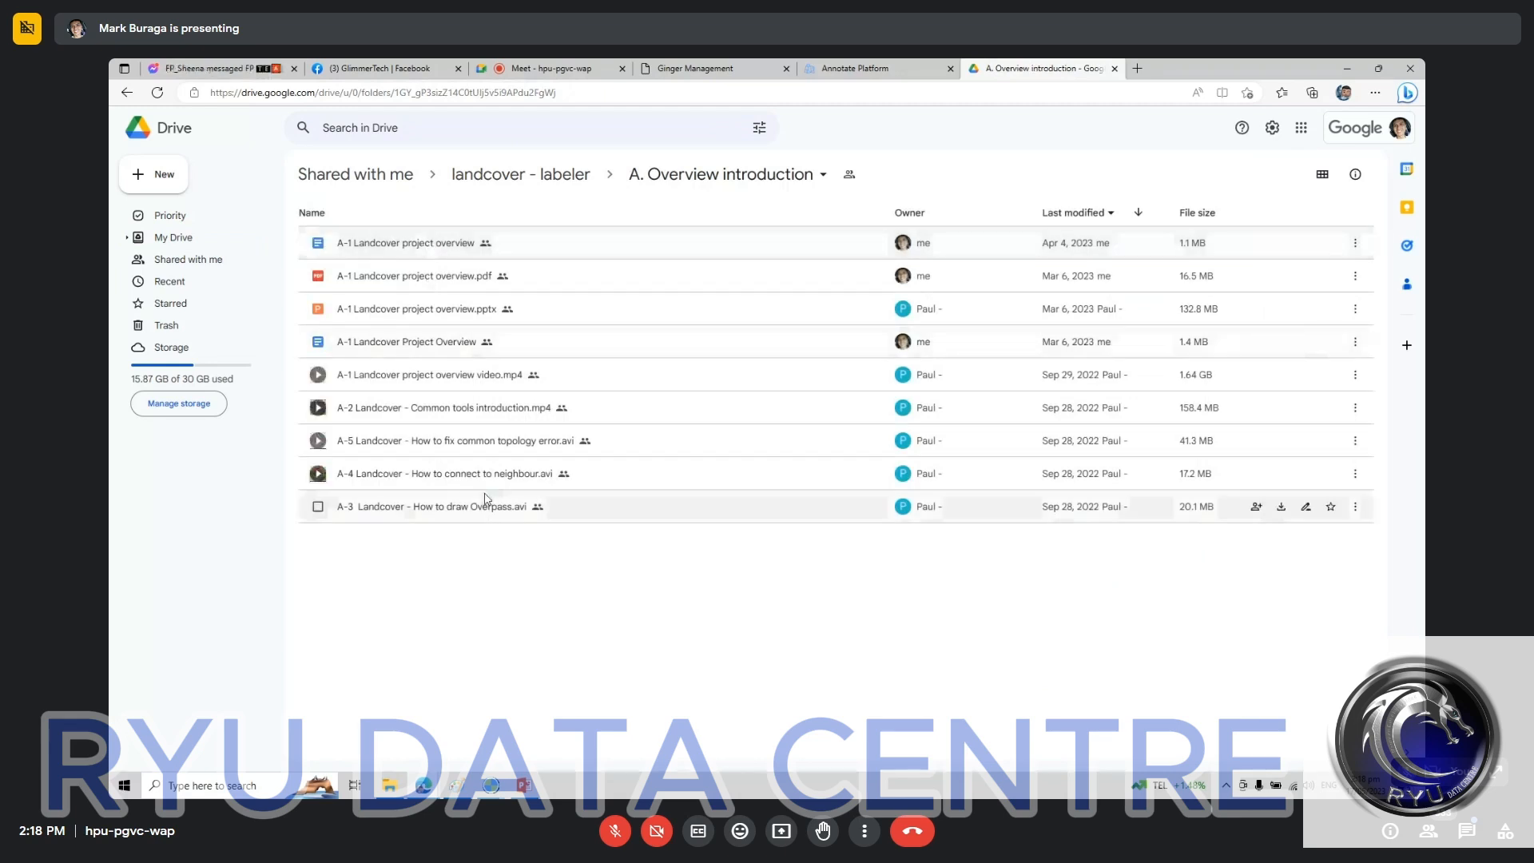
pyautogui.doubleClick(431, 320)
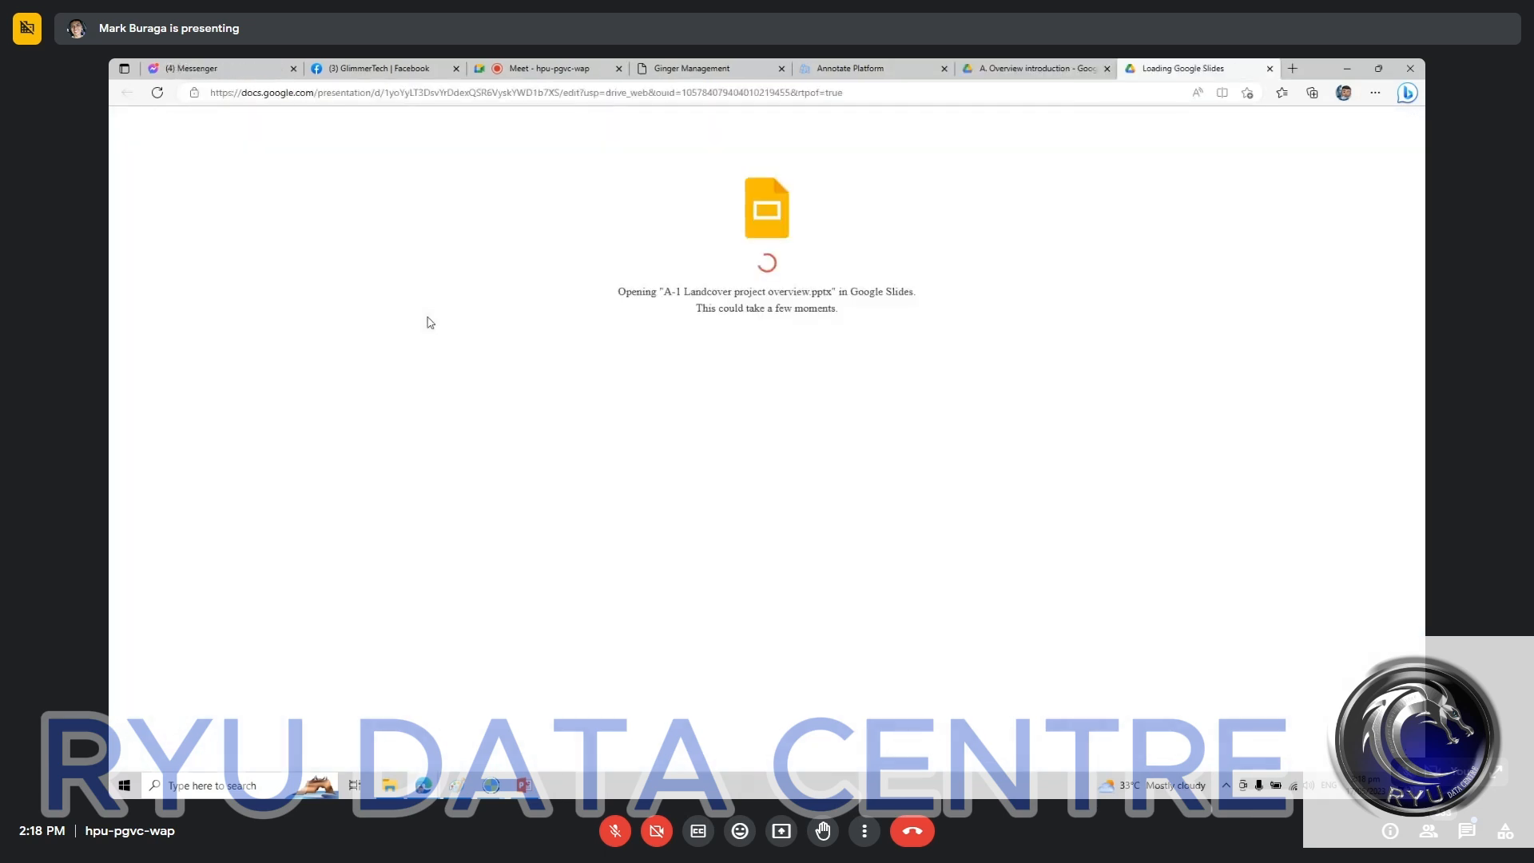
# Step: Download A-1 Landcover project overview.pptx without the virus scan and return to the A. Overview introduction folder
pyautogui.click(235, 786)
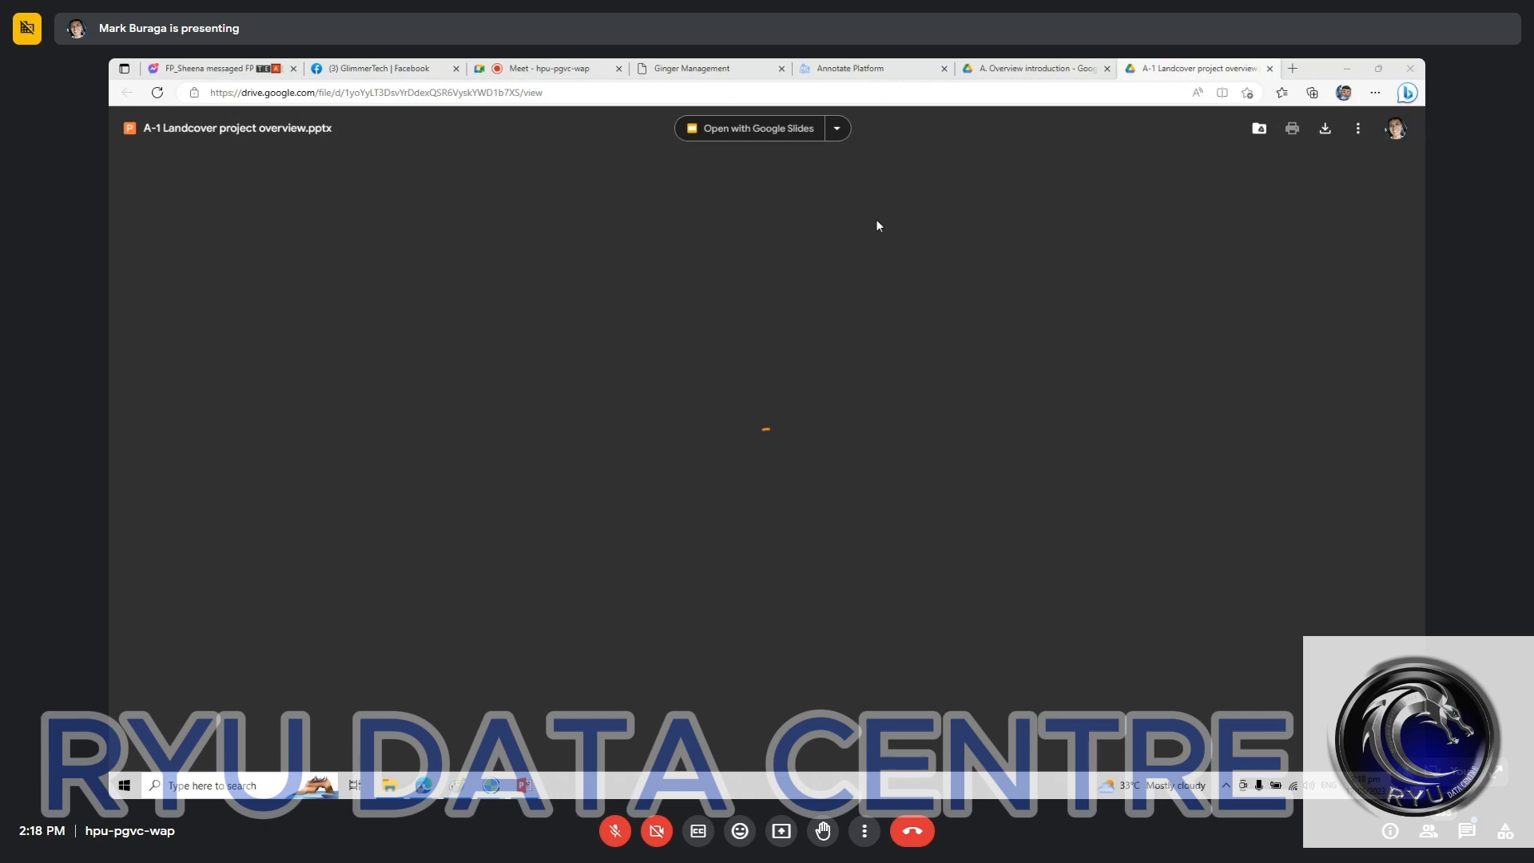
pyautogui.click(712, 397)
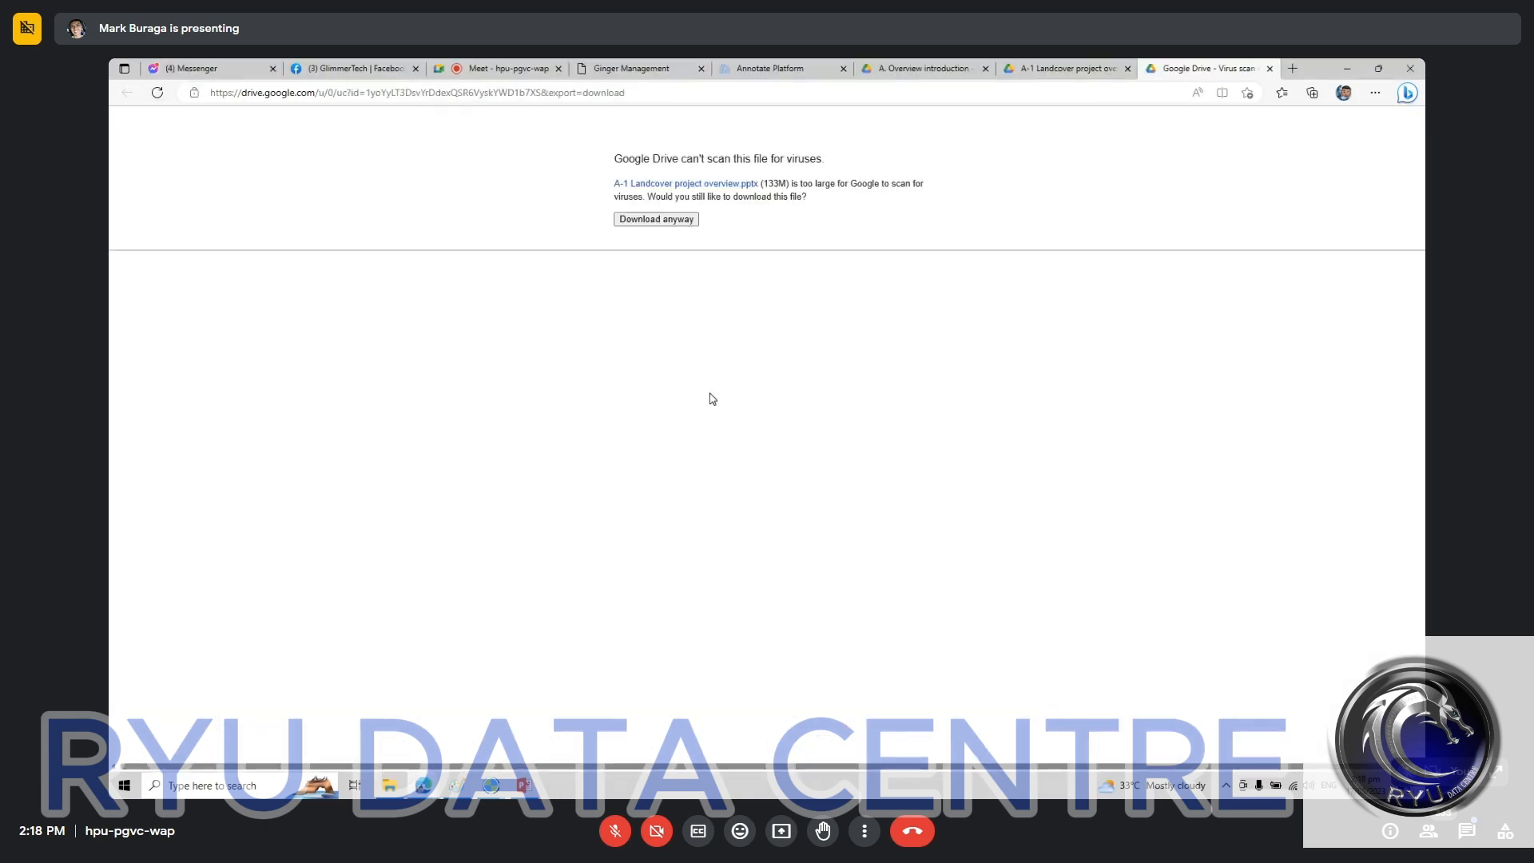
pyautogui.click(648, 219)
pyautogui.click(1105, 68)
pyautogui.click(925, 69)
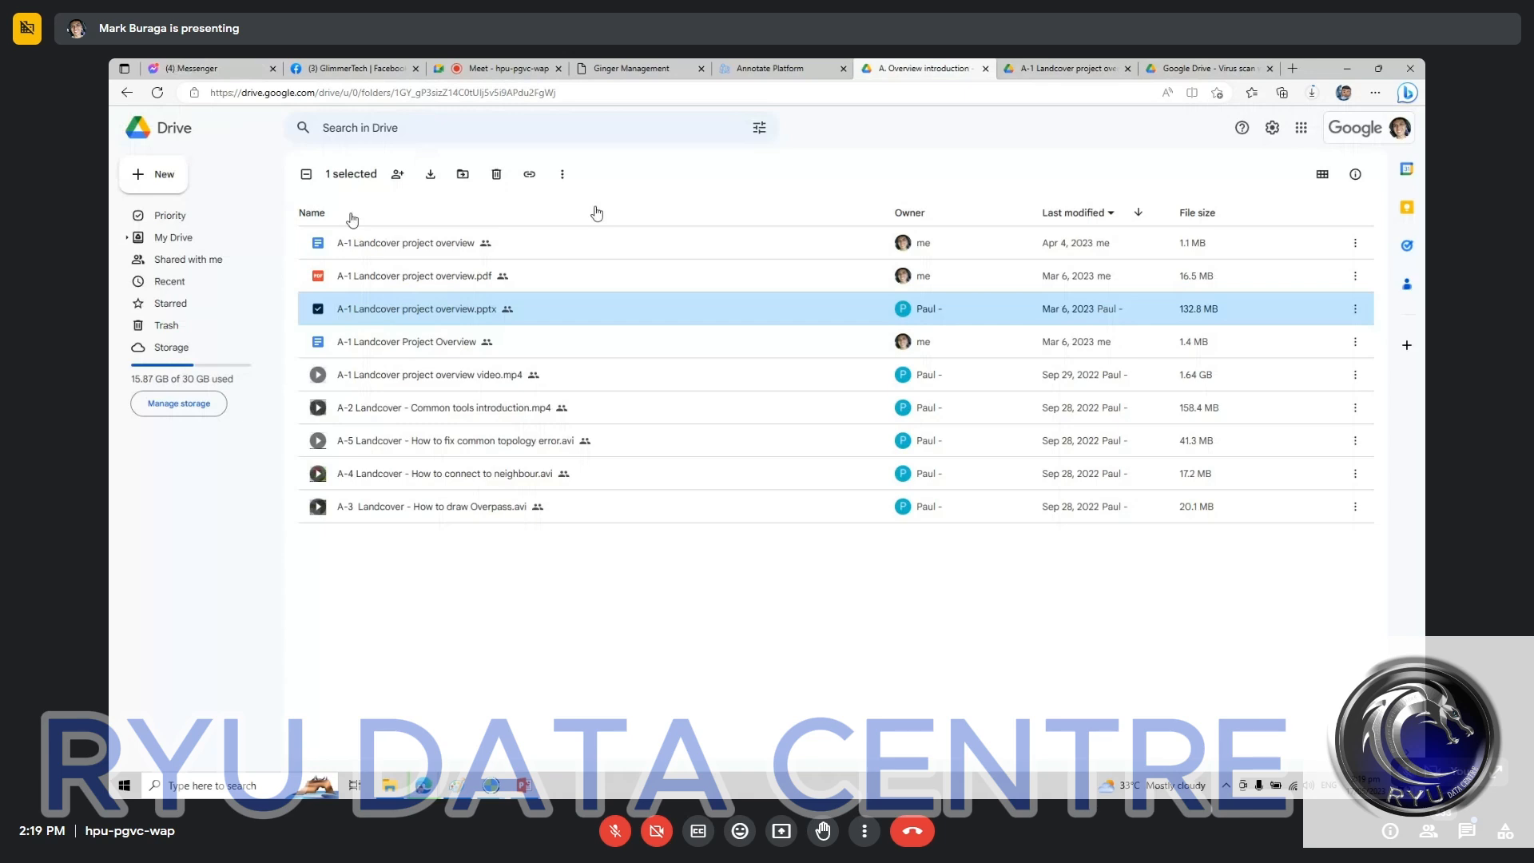
# Step: Copy the share link of the A. Overview introduction folder and close its sharing settings
pyautogui.rightClick(429, 319)
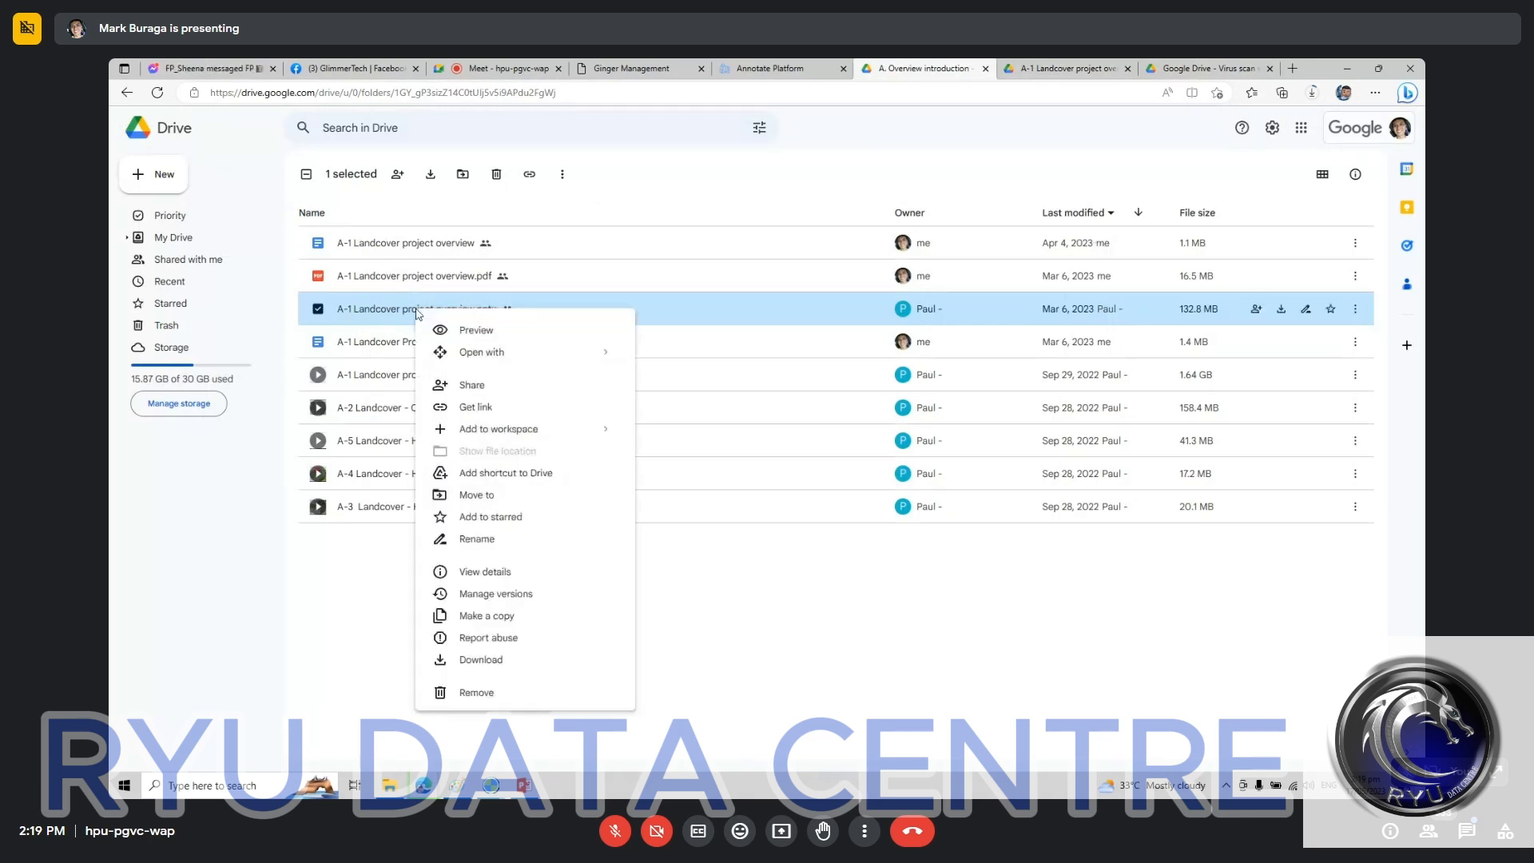
pyautogui.click(322, 639)
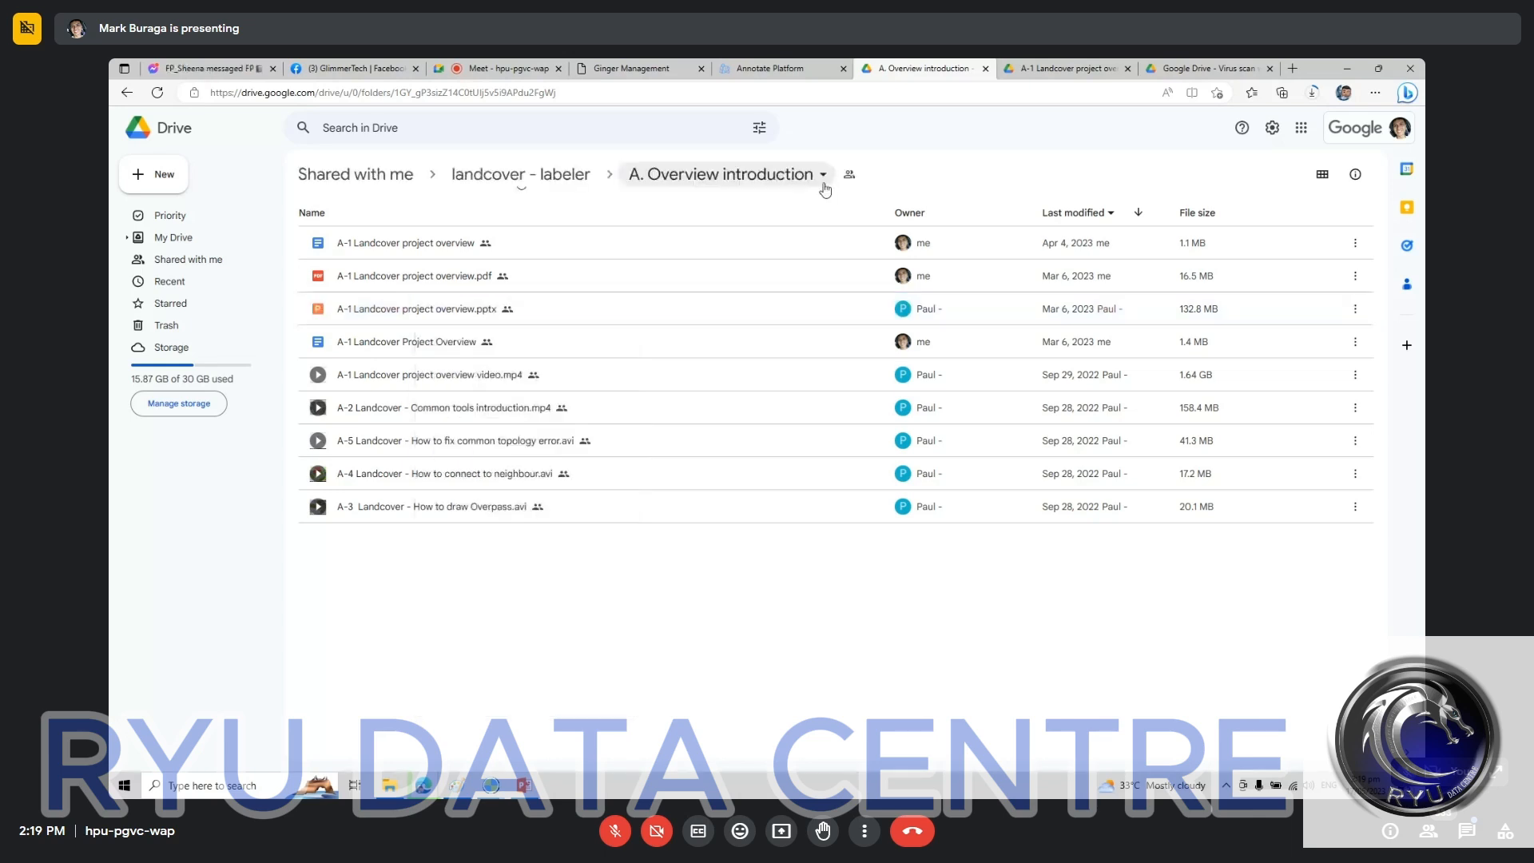
pyautogui.click(823, 176)
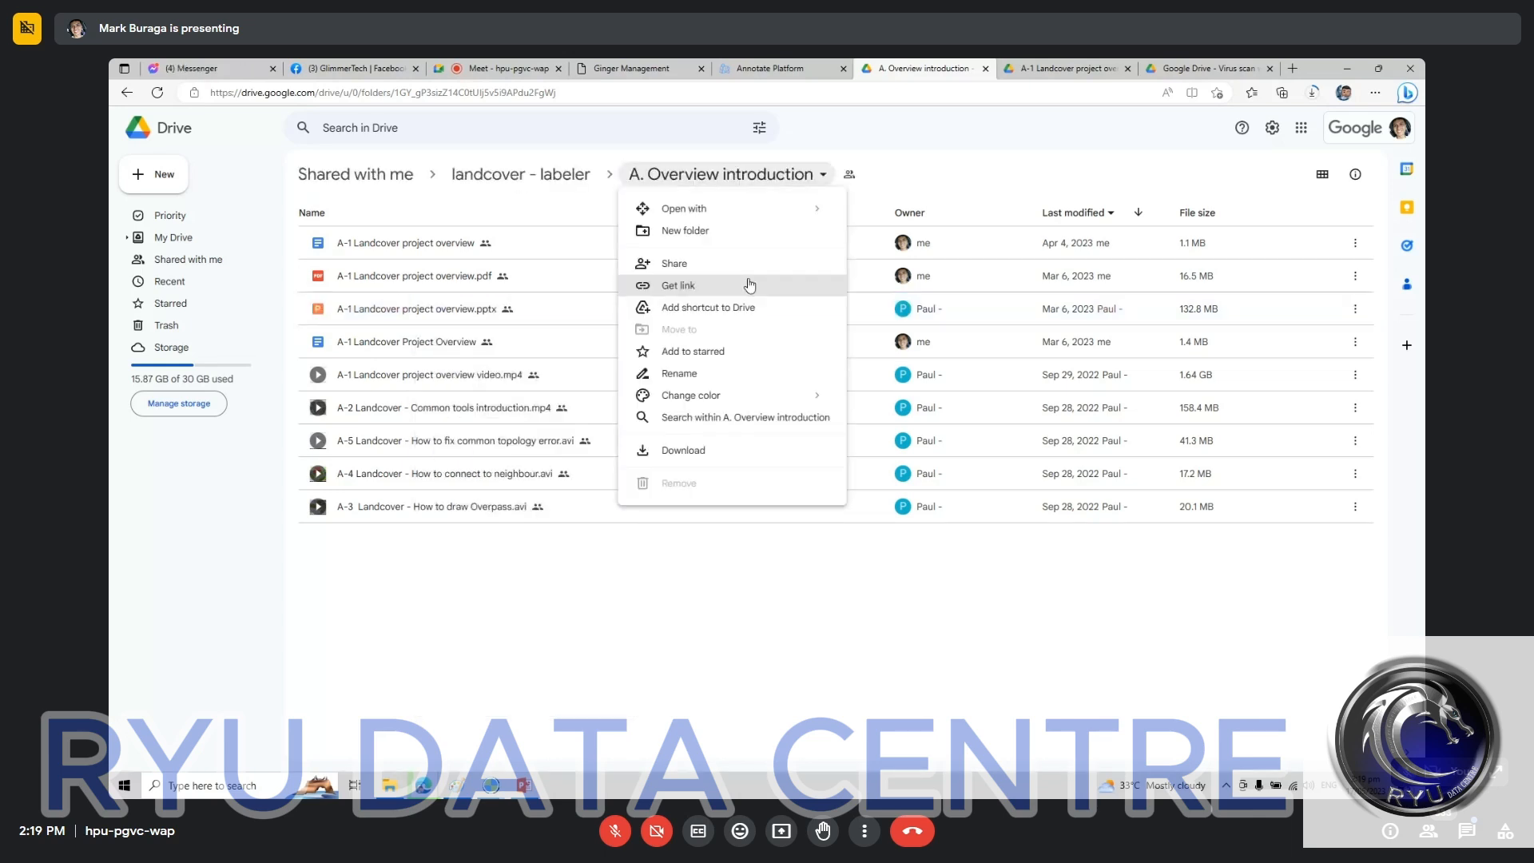
pyautogui.click(749, 285)
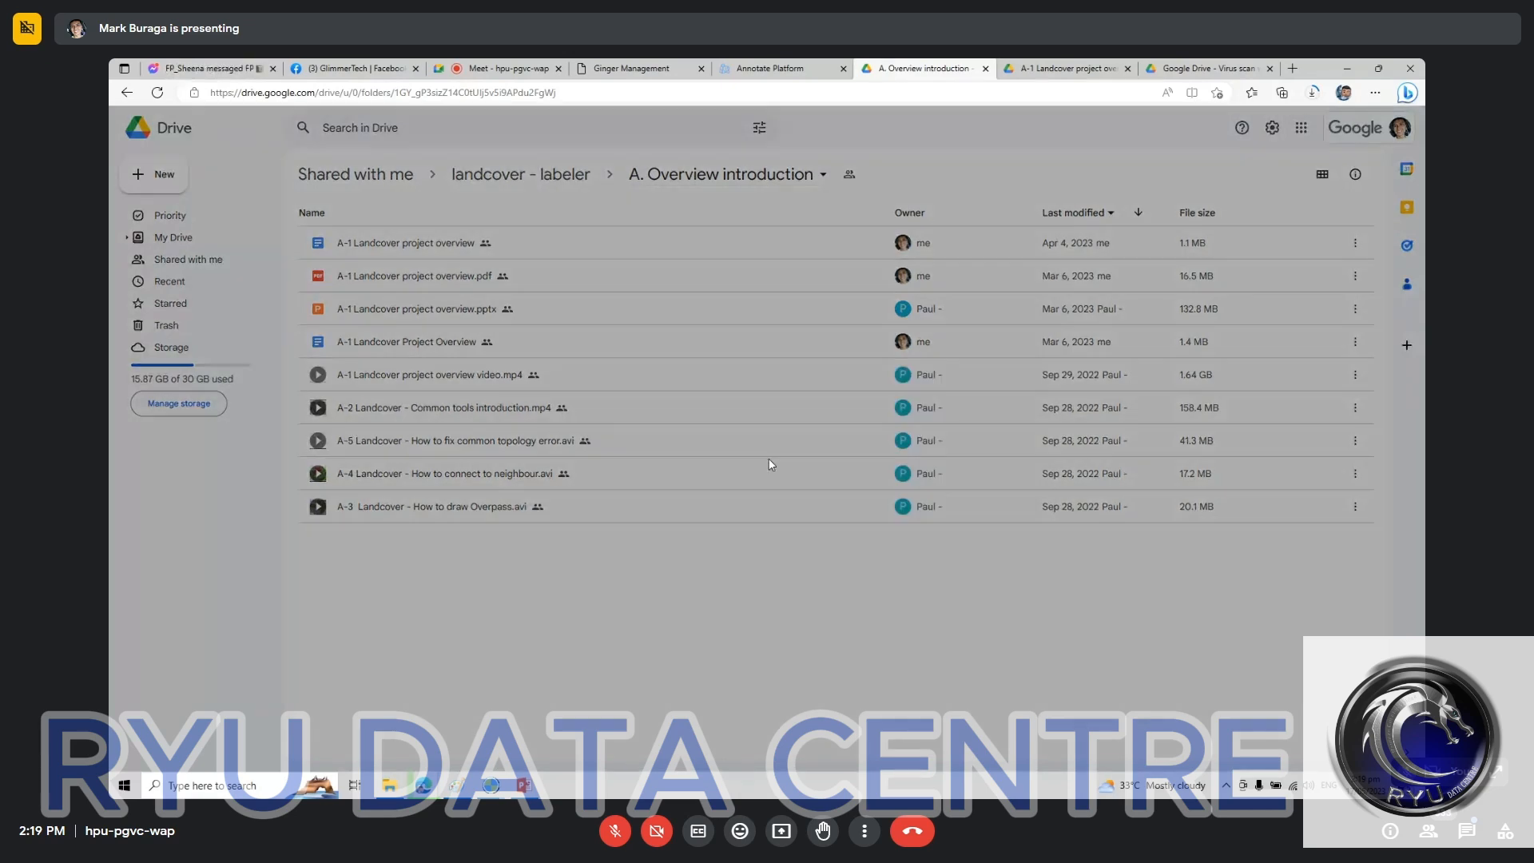
pyautogui.click(635, 609)
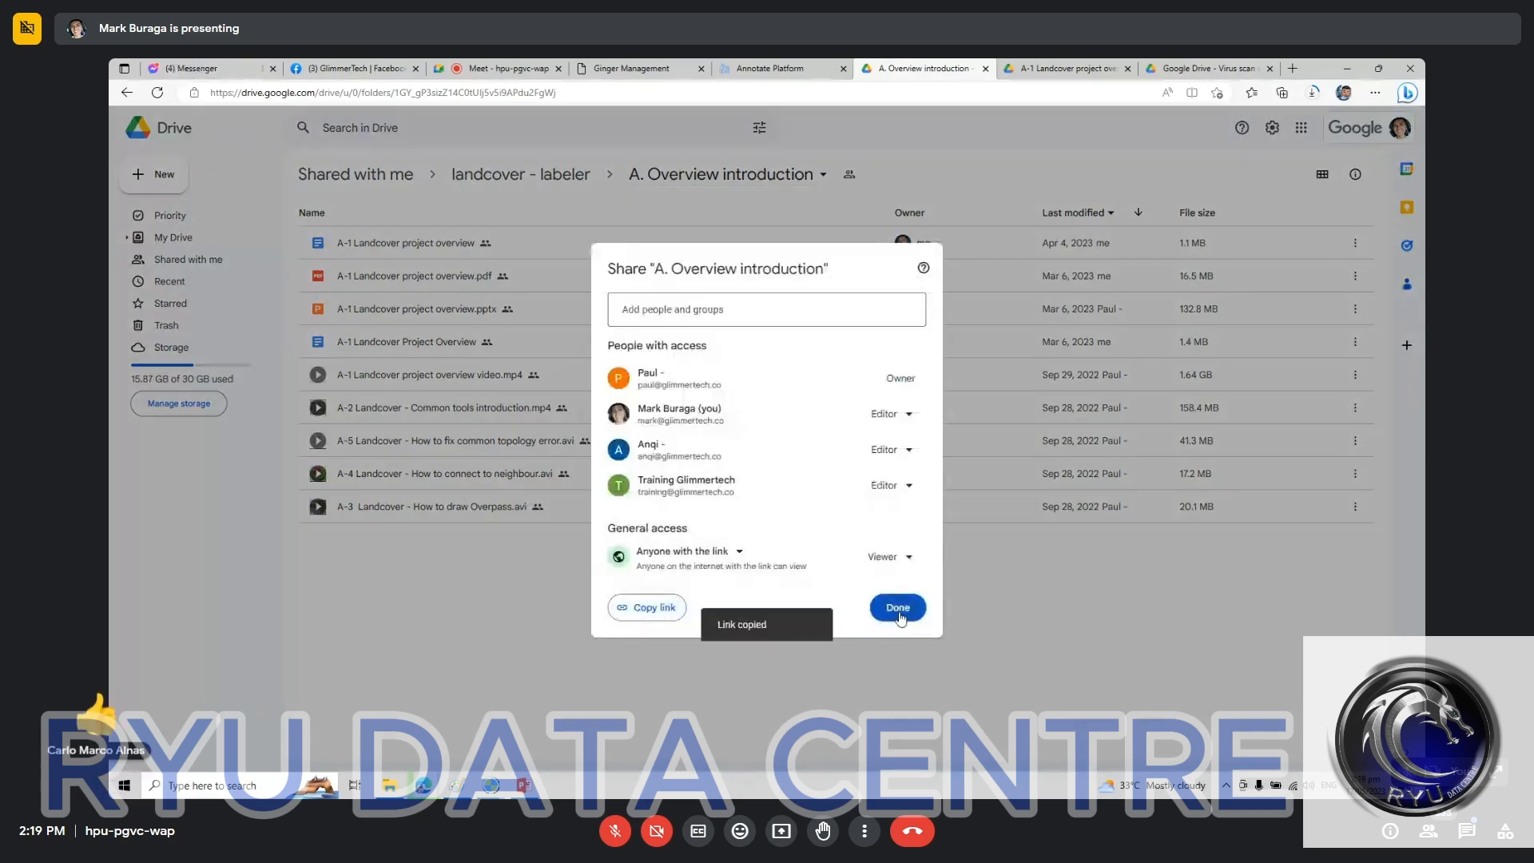
pyautogui.click(896, 607)
# Step: Send the copied folder link in the Google Meet chat and switch to the Land Cover Phase 1.pptx presentation in PowerPoint
pyautogui.click(520, 68)
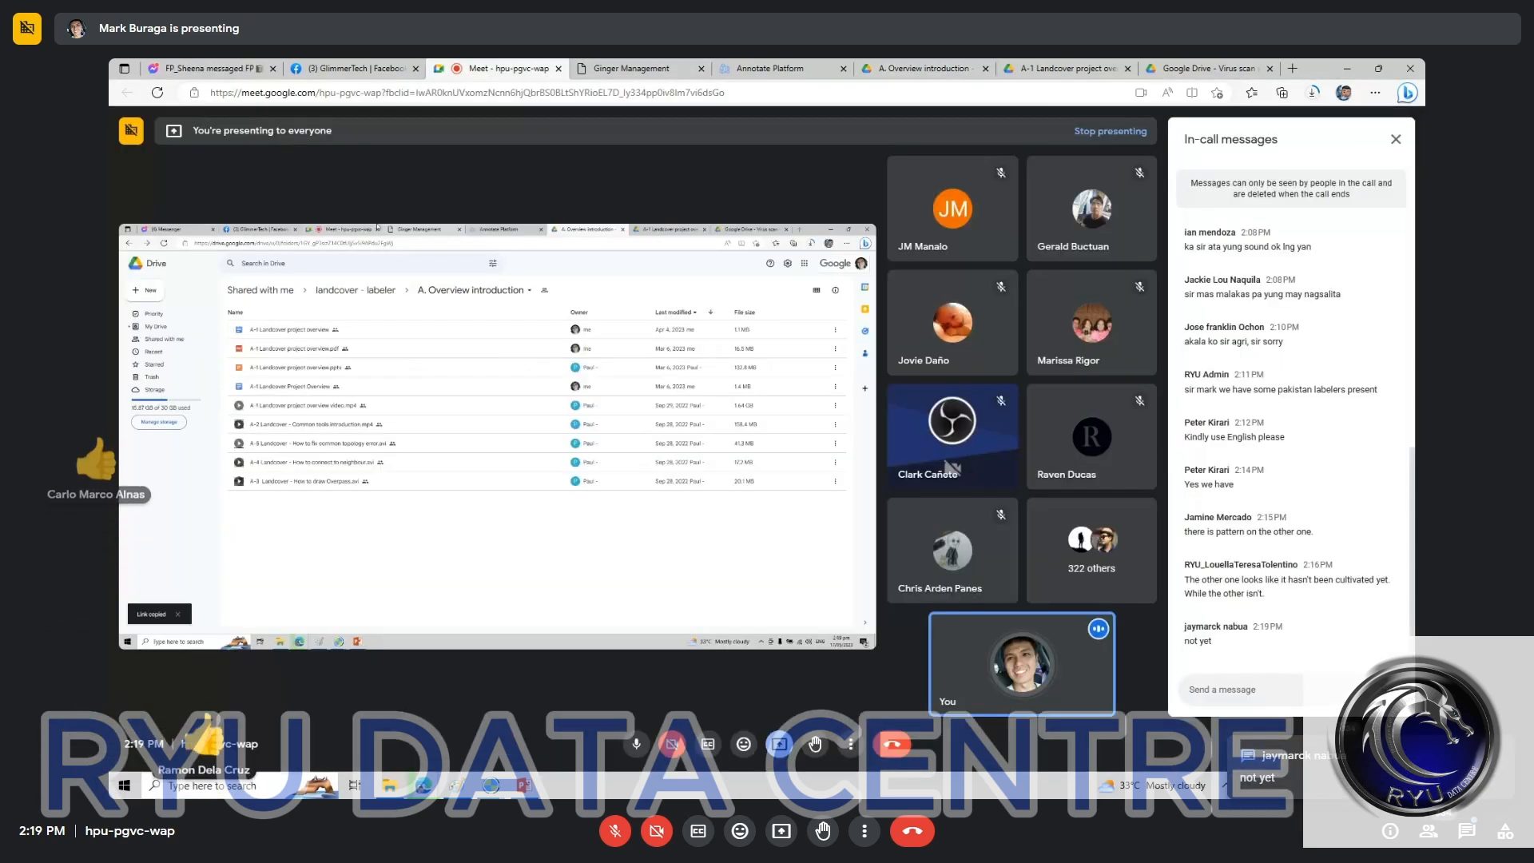
pyautogui.click(1258, 709)
pyautogui.hotkey('ctrl', 'v')
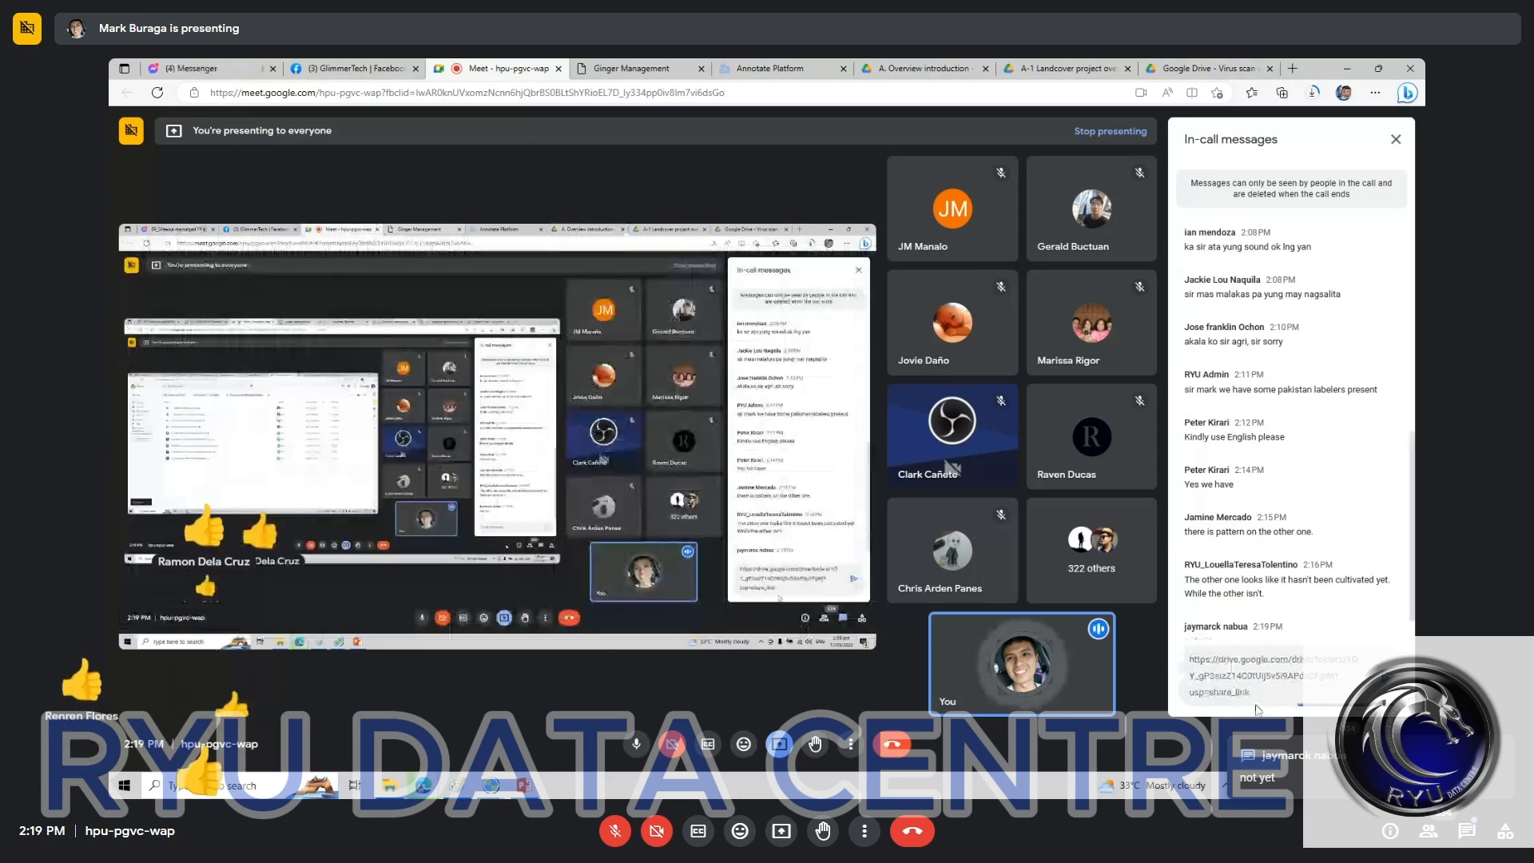
pyautogui.press('Return')
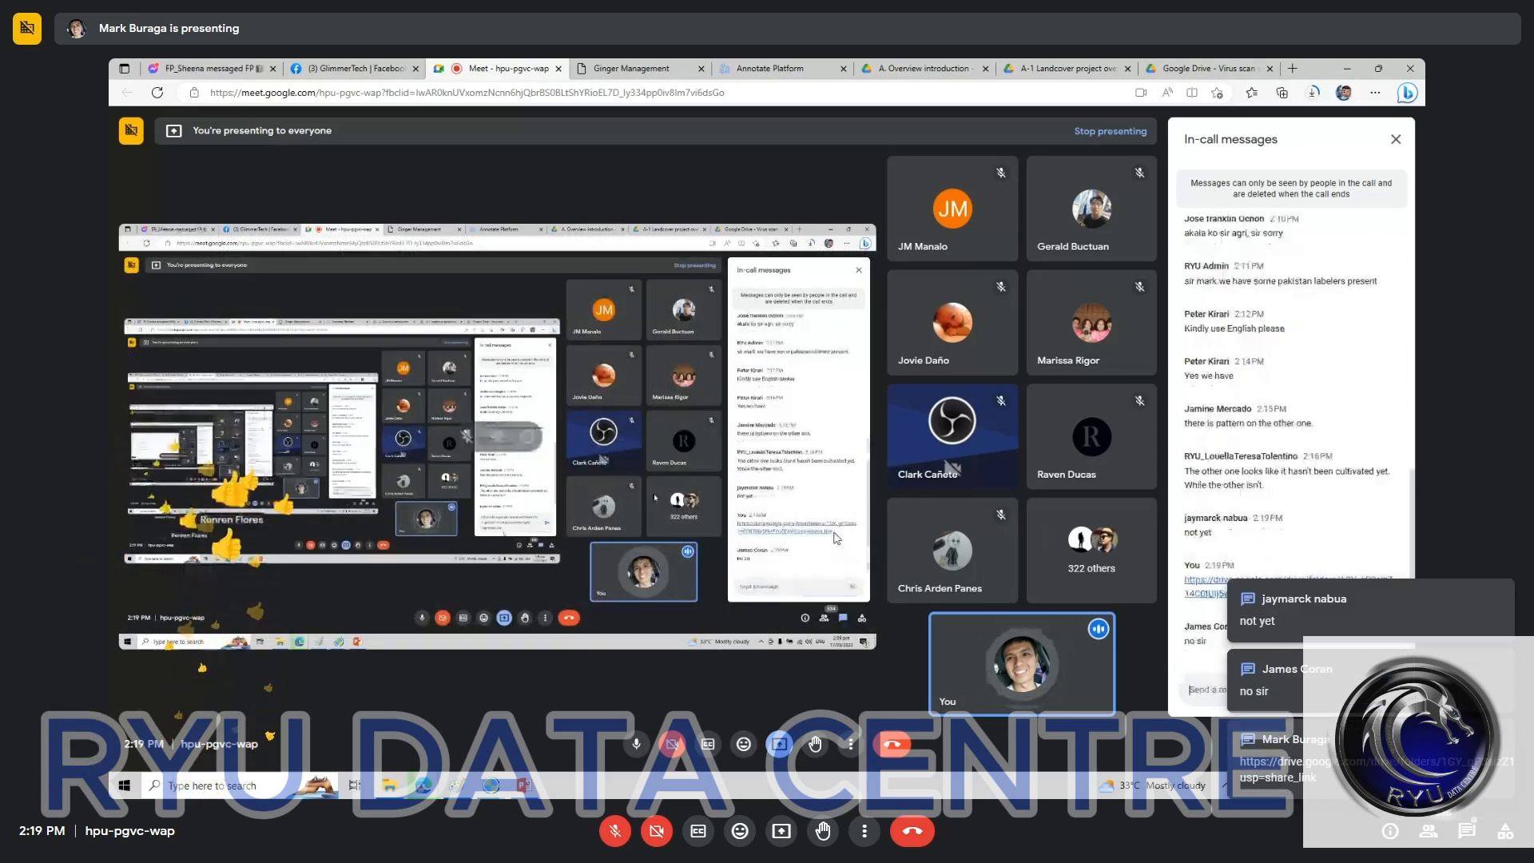
pyautogui.click(523, 786)
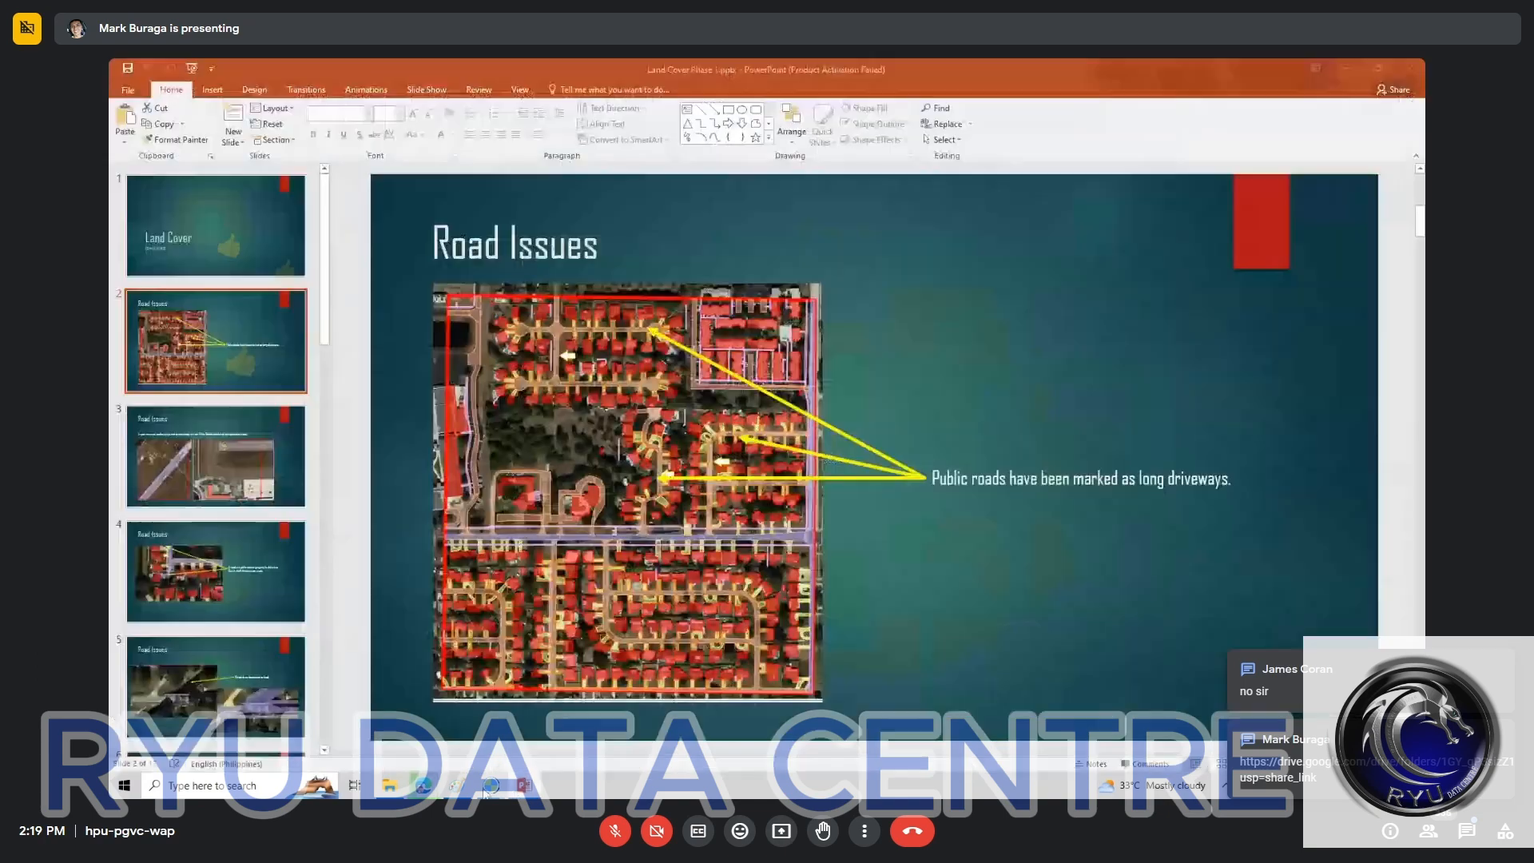
# Step: Switch to the ginger-2018 window that holds the landcover-20230221-2 training task
pyautogui.click(536, 791)
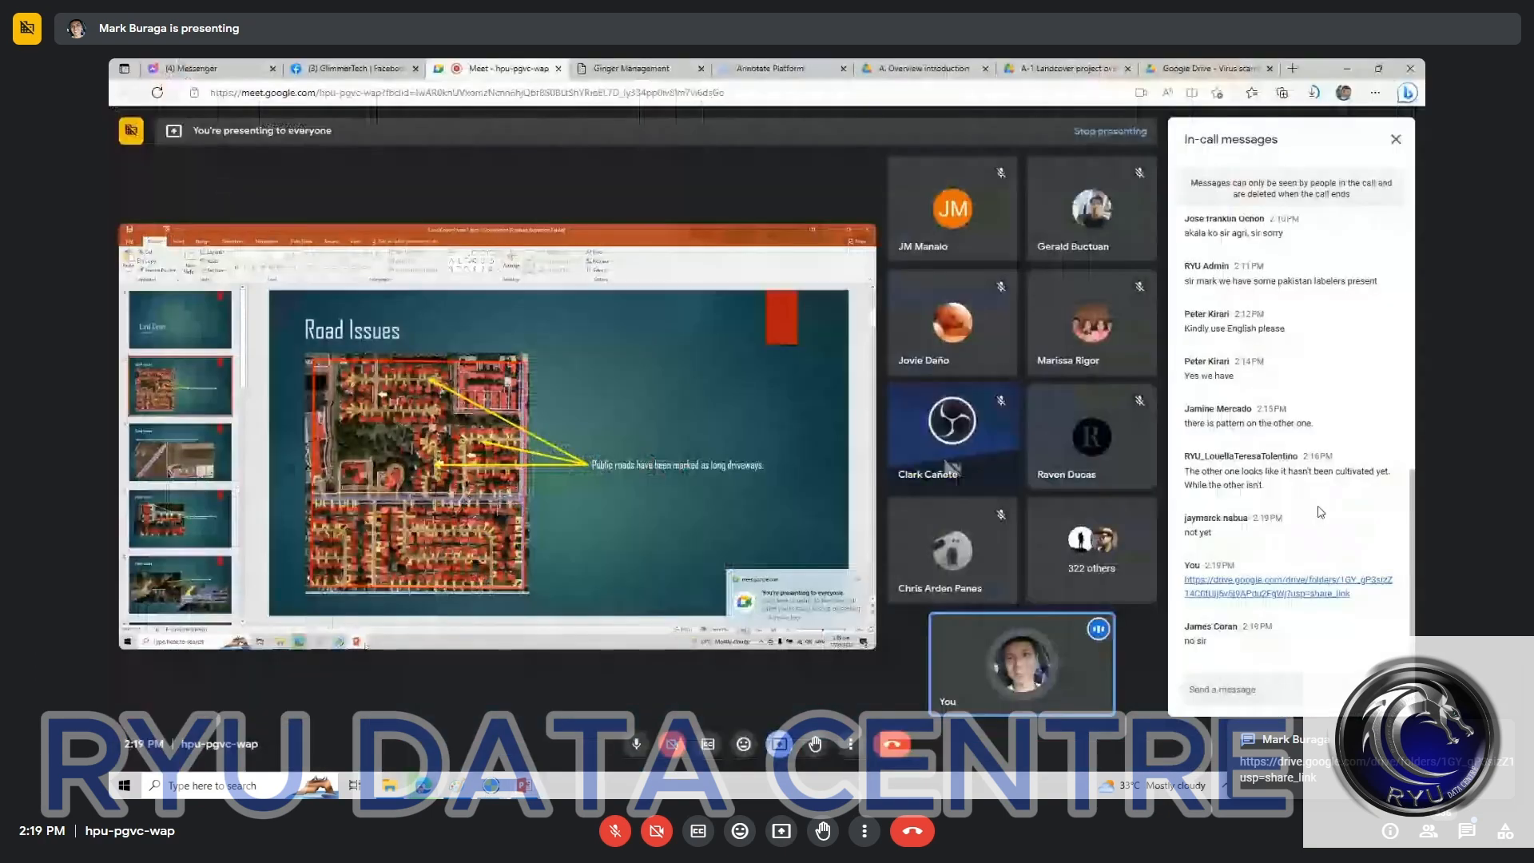
pyautogui.hotkey('alt', 'Tab')
pyautogui.moveTo(490, 791)
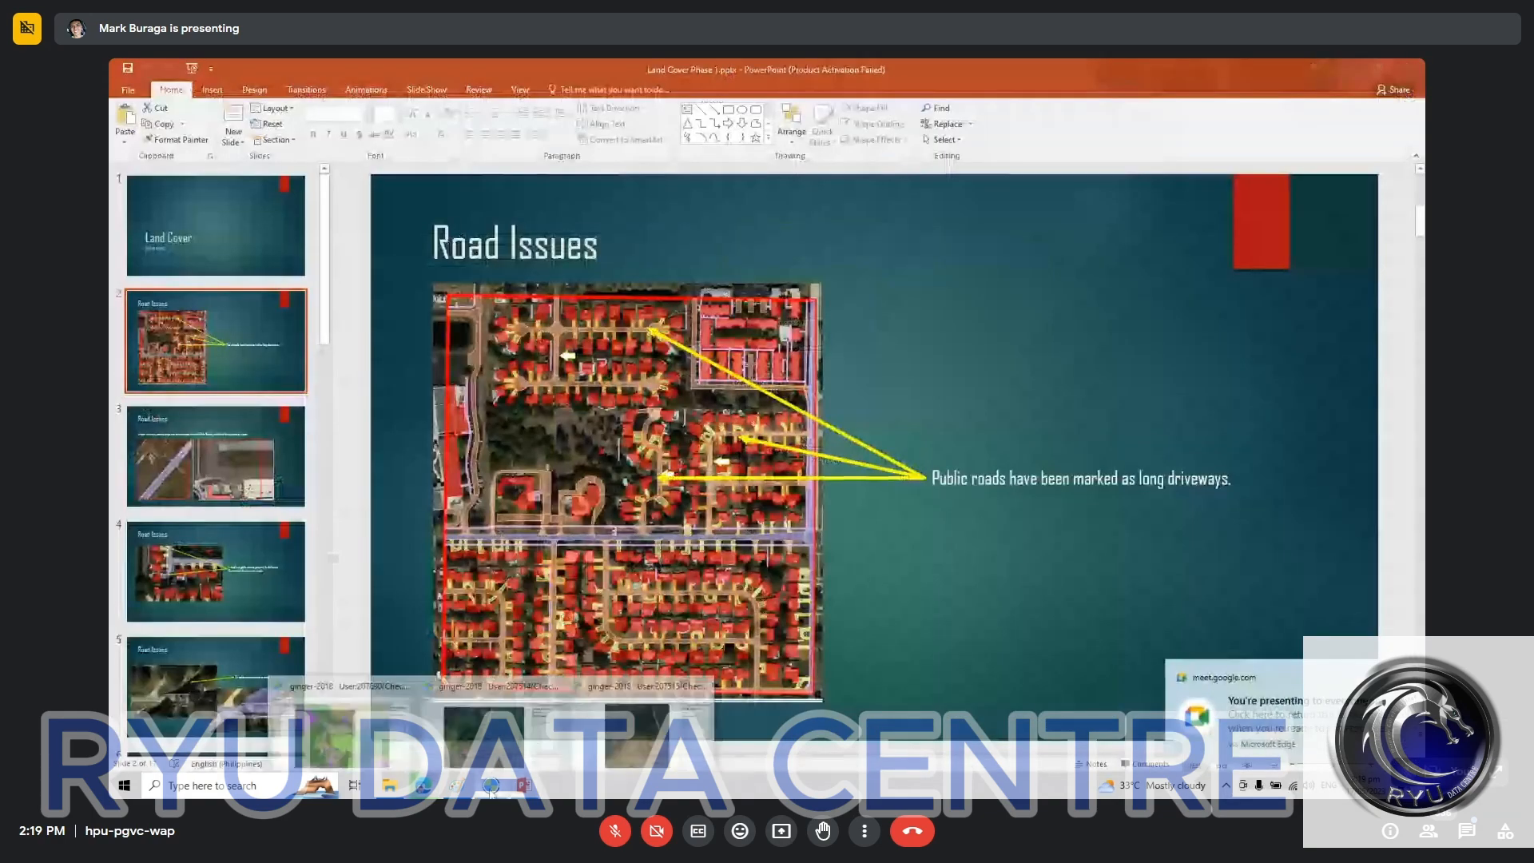
pyautogui.click(643, 715)
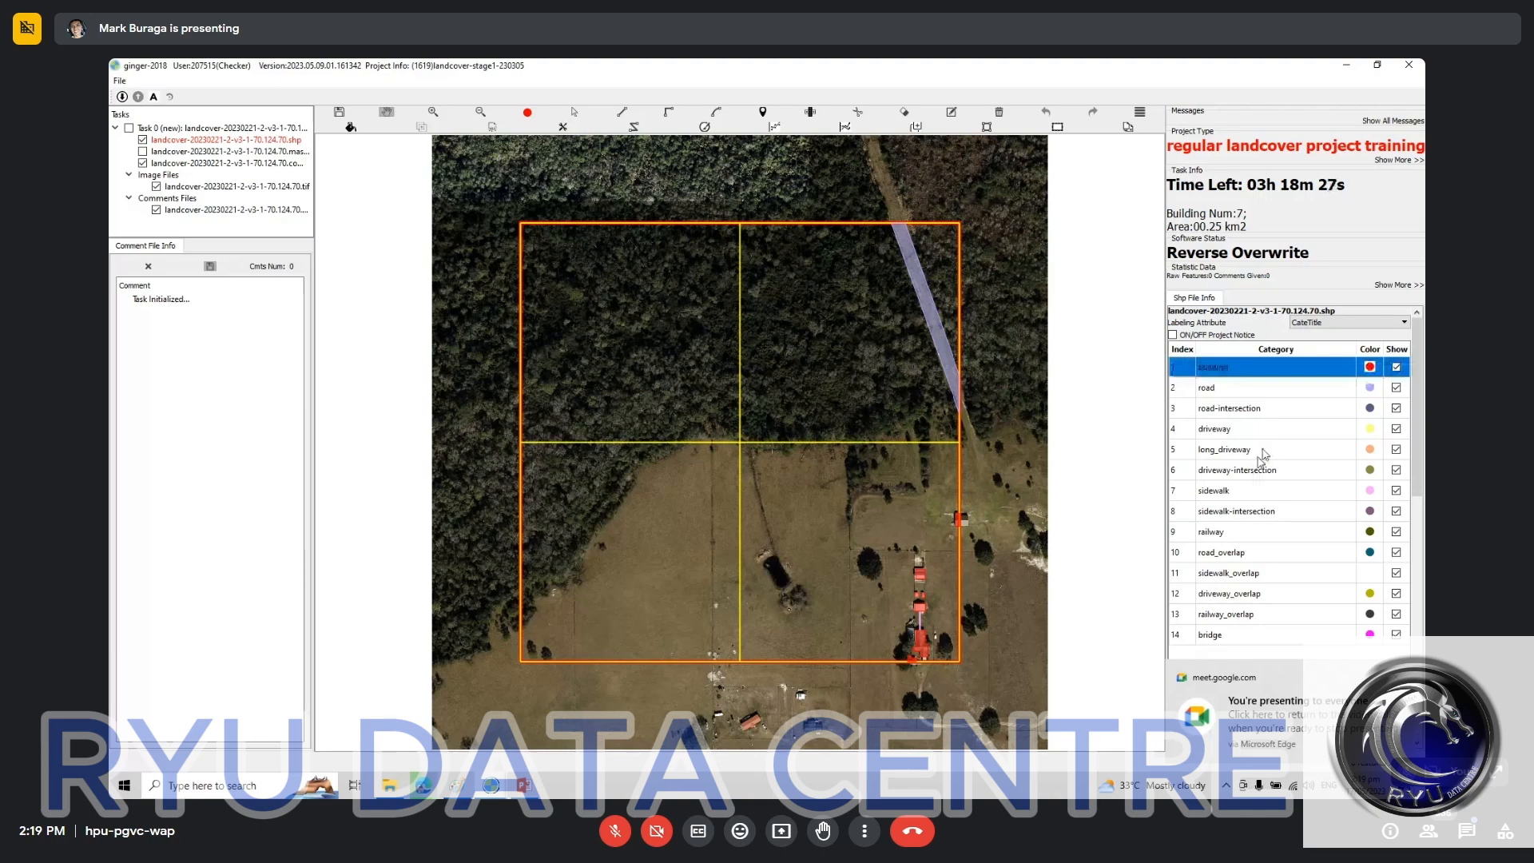
# Step: Compare the building labels near the southeast corner with the imagery and choose building as the labeling category
pyautogui.moveTo(931, 641); pyautogui.dragTo(850, 486)
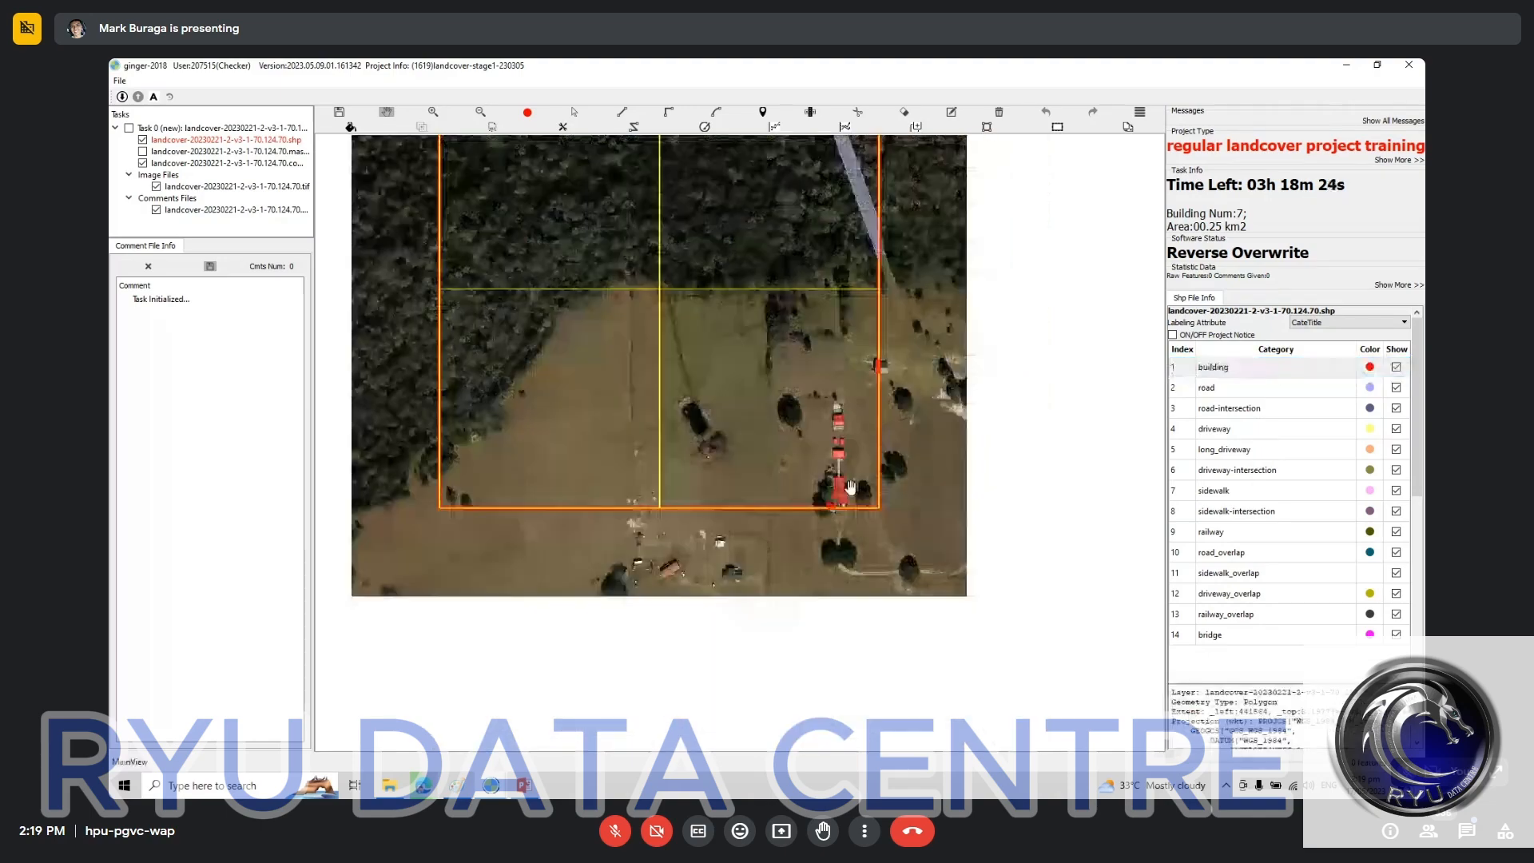
pyautogui.scroll(3, 850, 487)
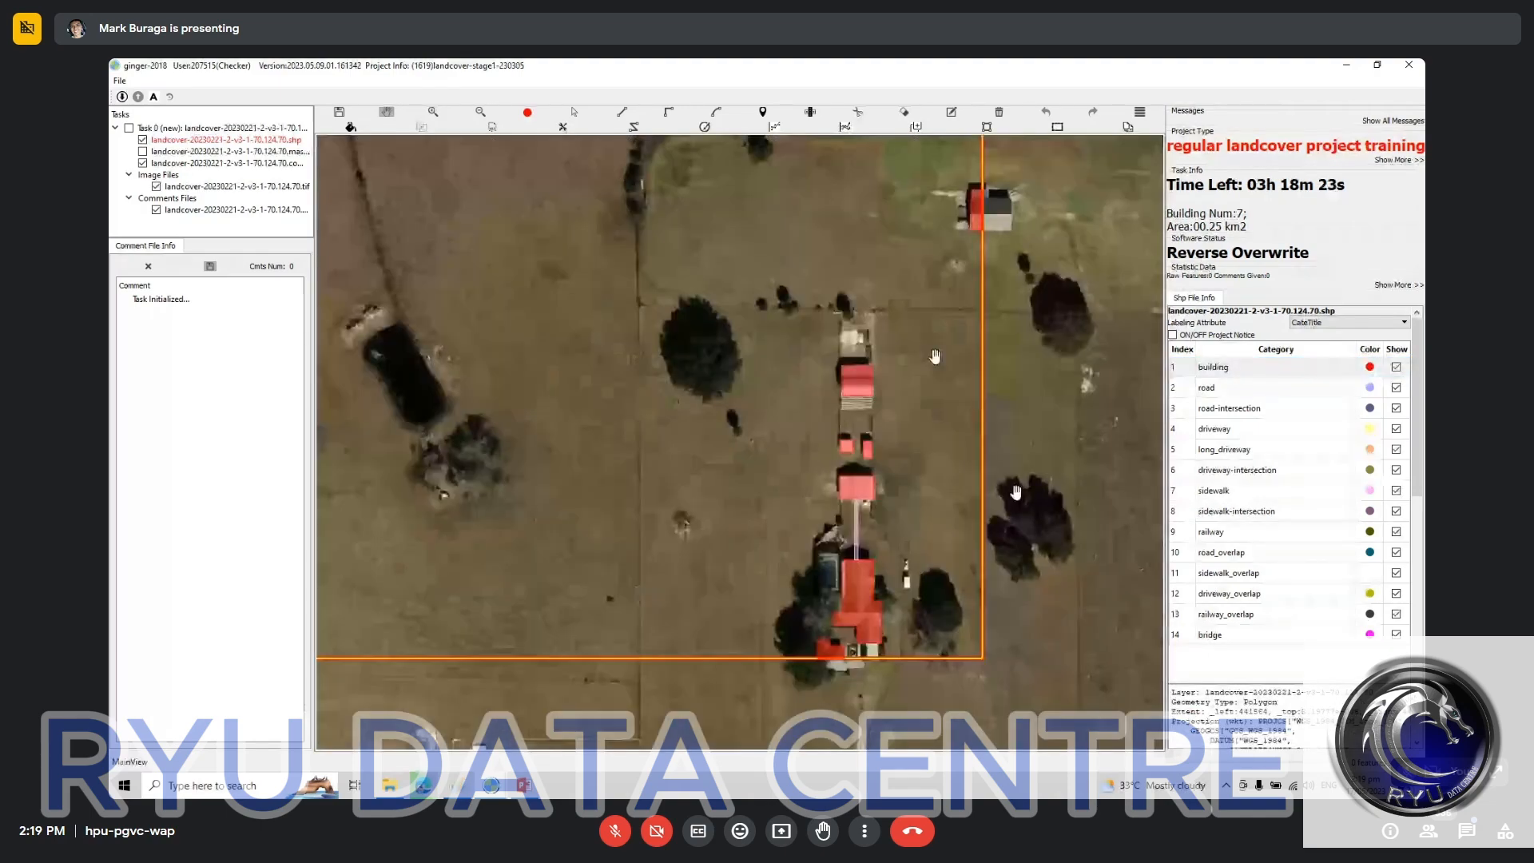
pyautogui.scroll(2, 819, 593)
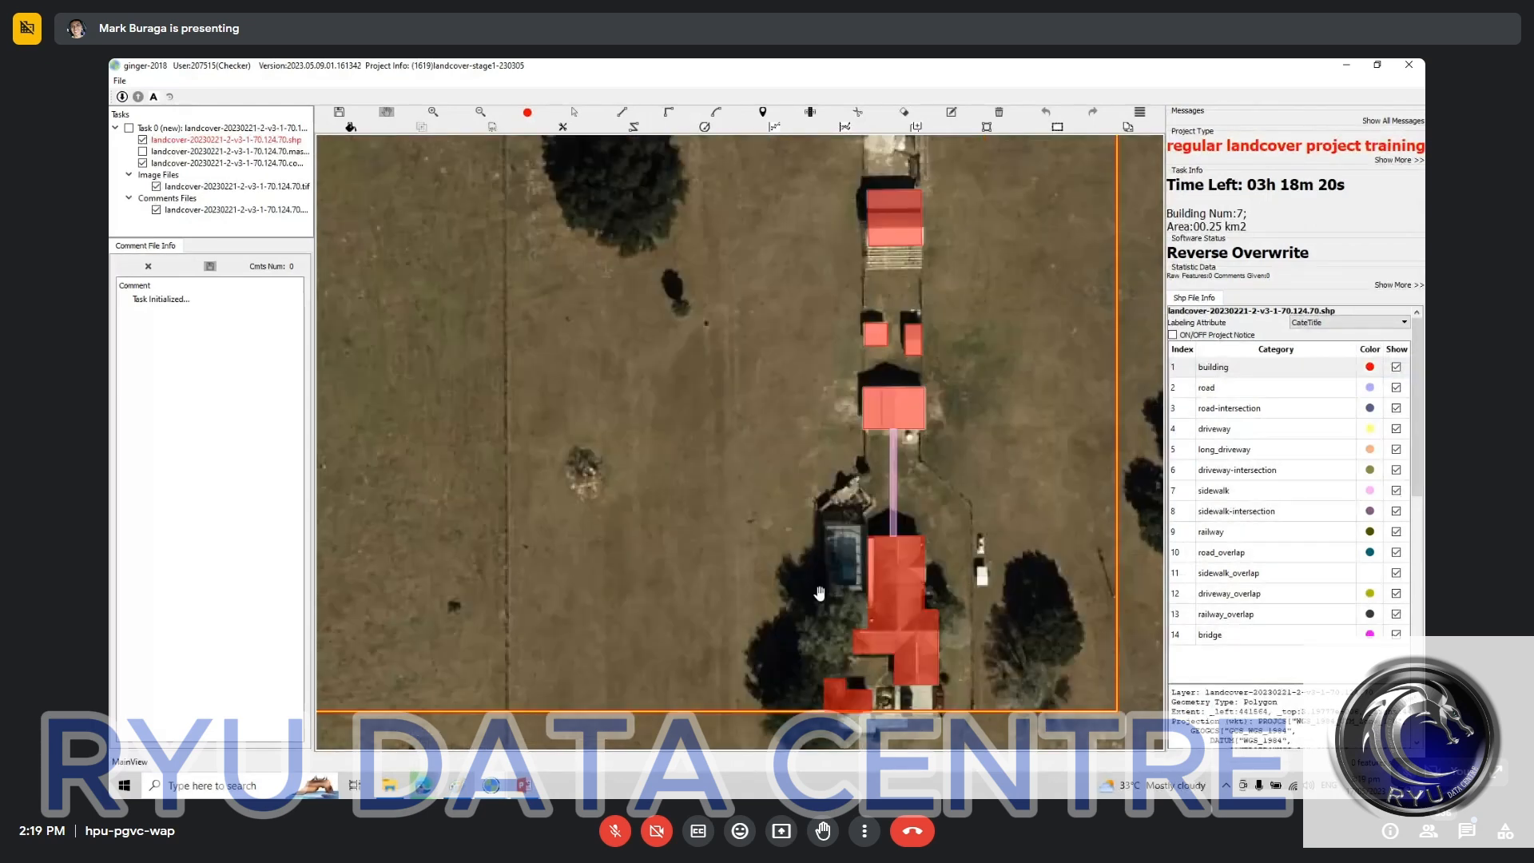
pyautogui.scroll(1, 819, 593)
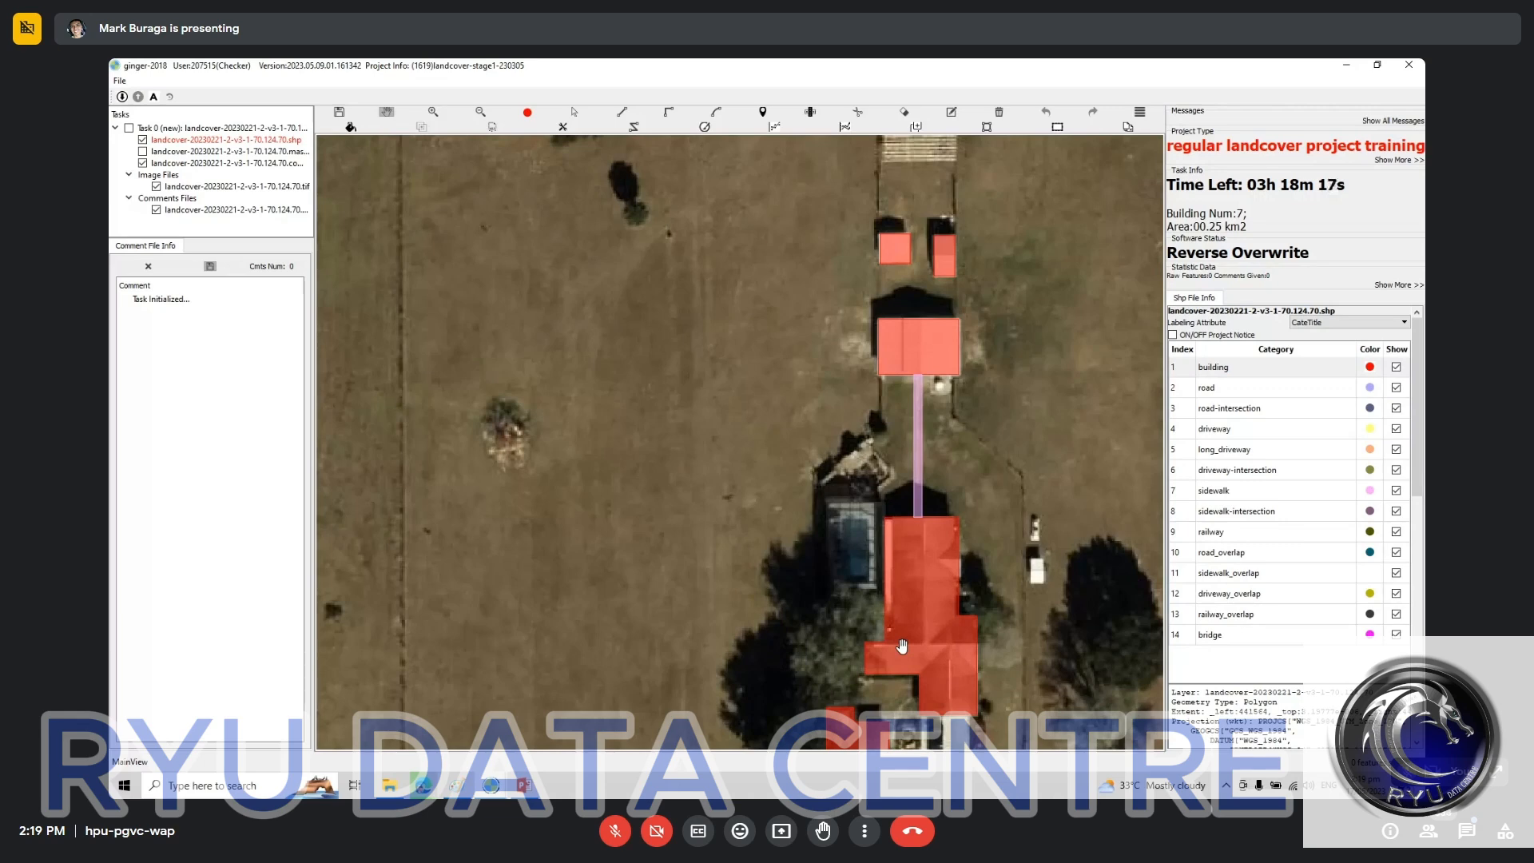
pyautogui.press('space')
pyautogui.press('space')
pyautogui.click(1290, 373)
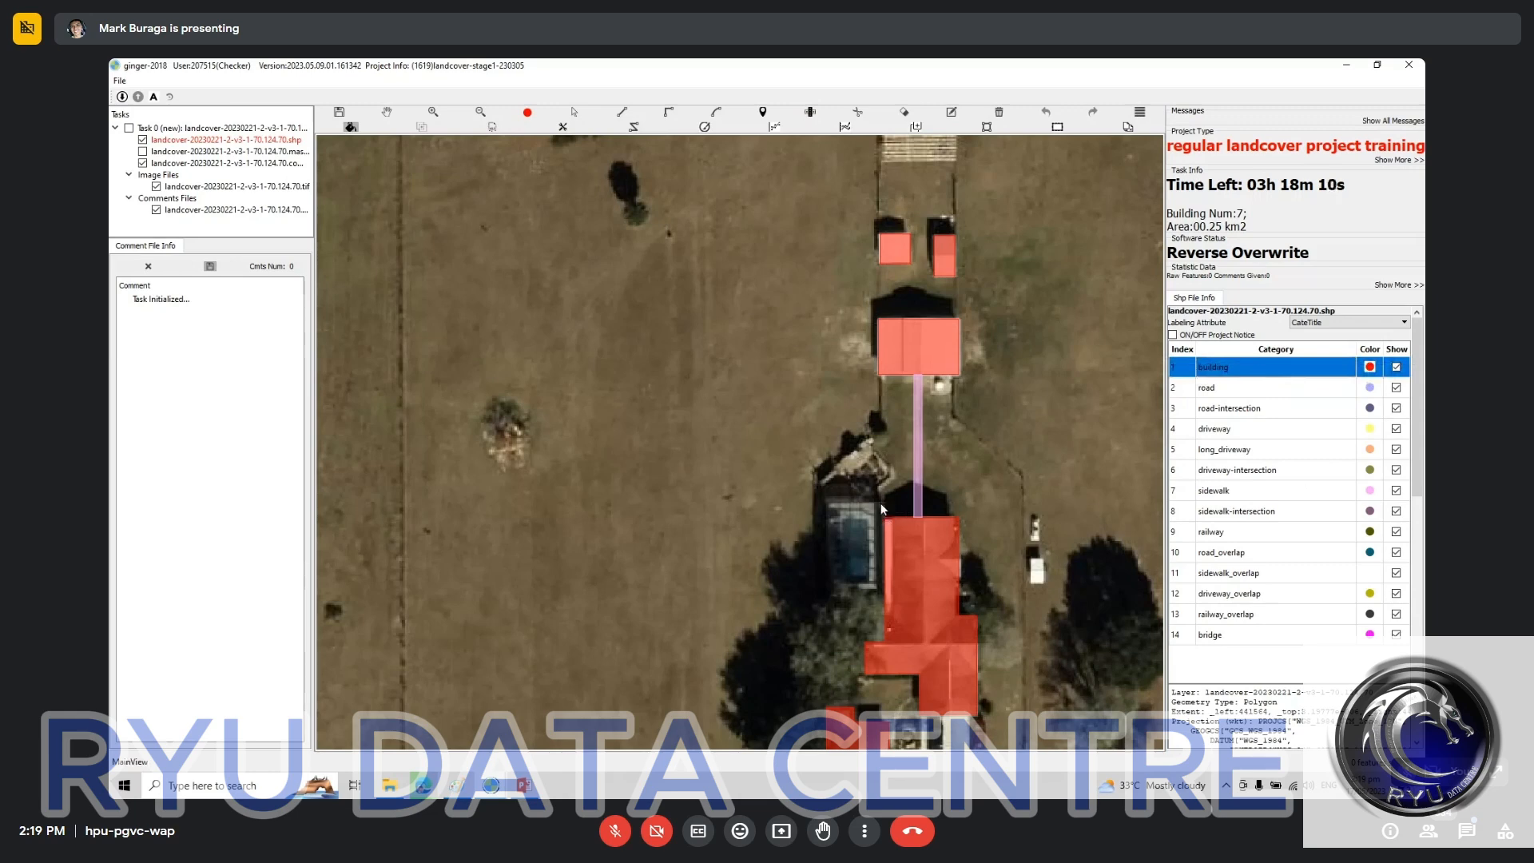
pyautogui.click(825, 501)
pyautogui.click(823, 593)
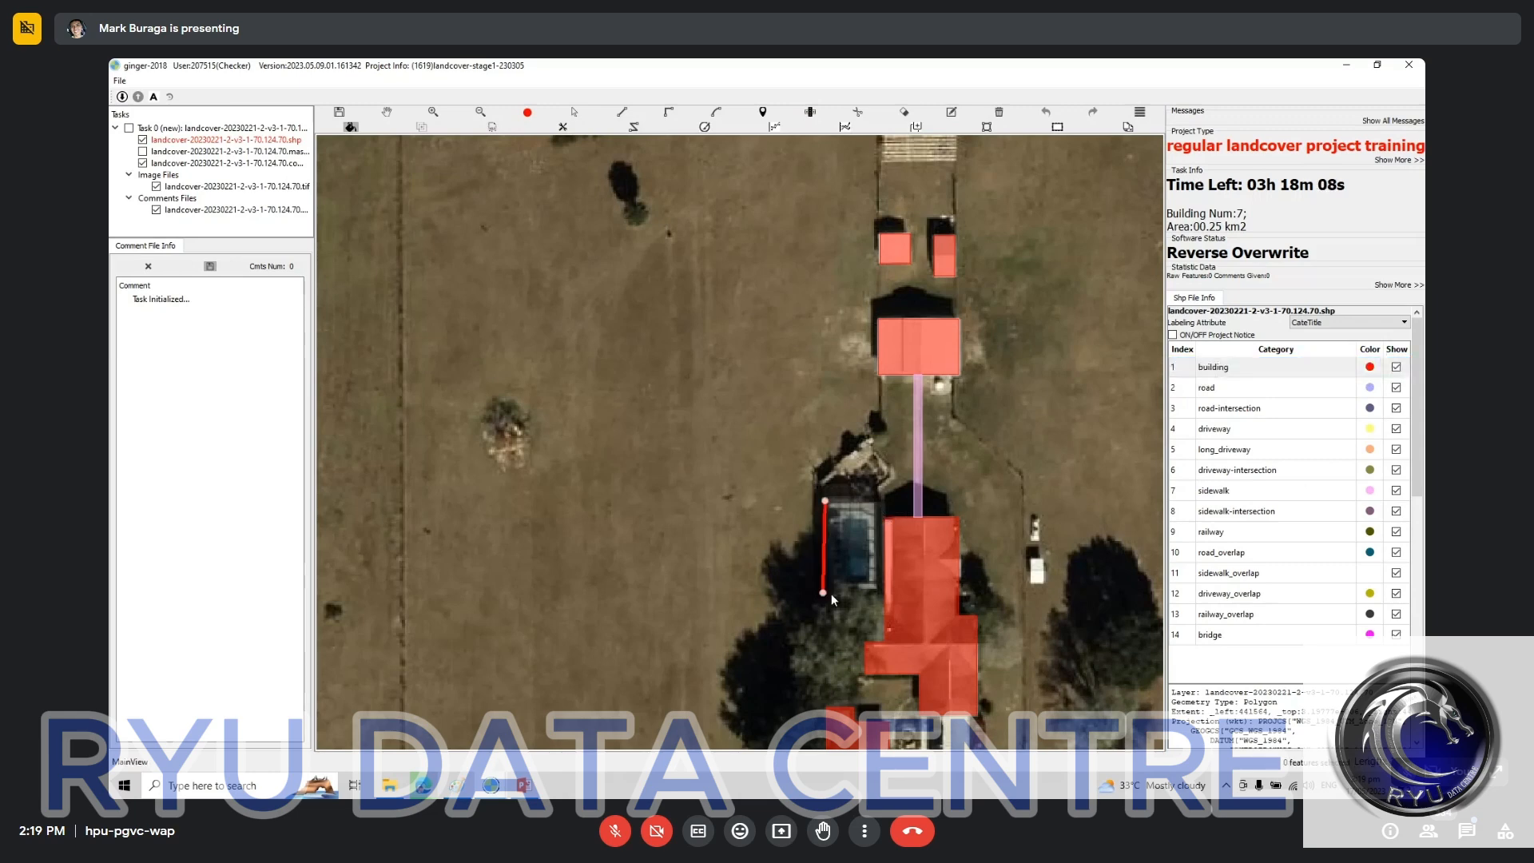
pyautogui.click(877, 586)
pyautogui.press('Escape')
# Step: Draw a rectangular building polygon over the unlabeled structure west of the main house, save it, and open the "Building doesn't match with mask" comment
pyautogui.click(826, 499)
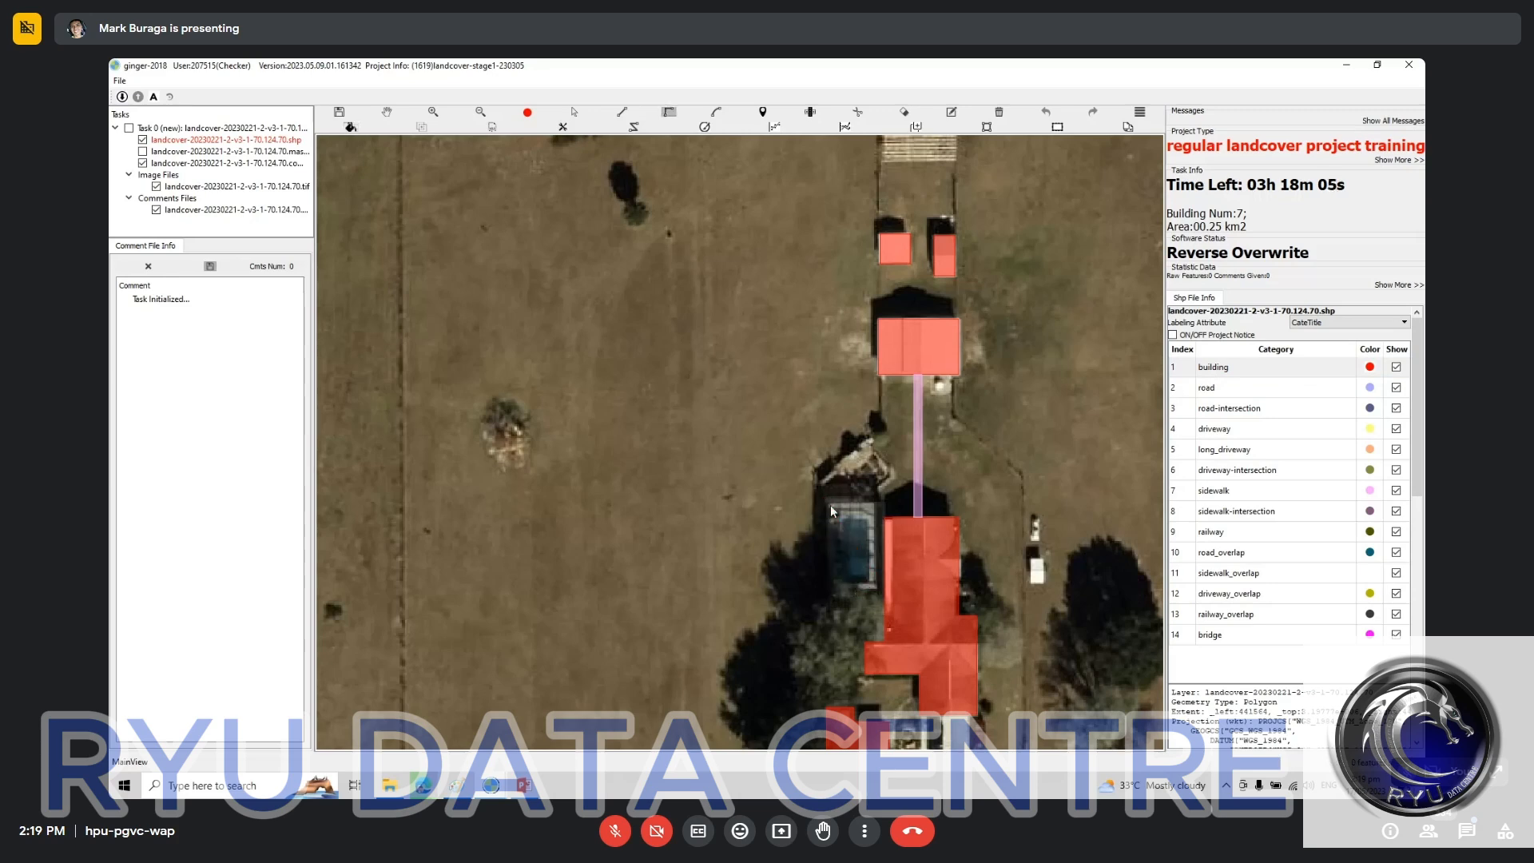
pyautogui.click(827, 595)
pyautogui.click(877, 594)
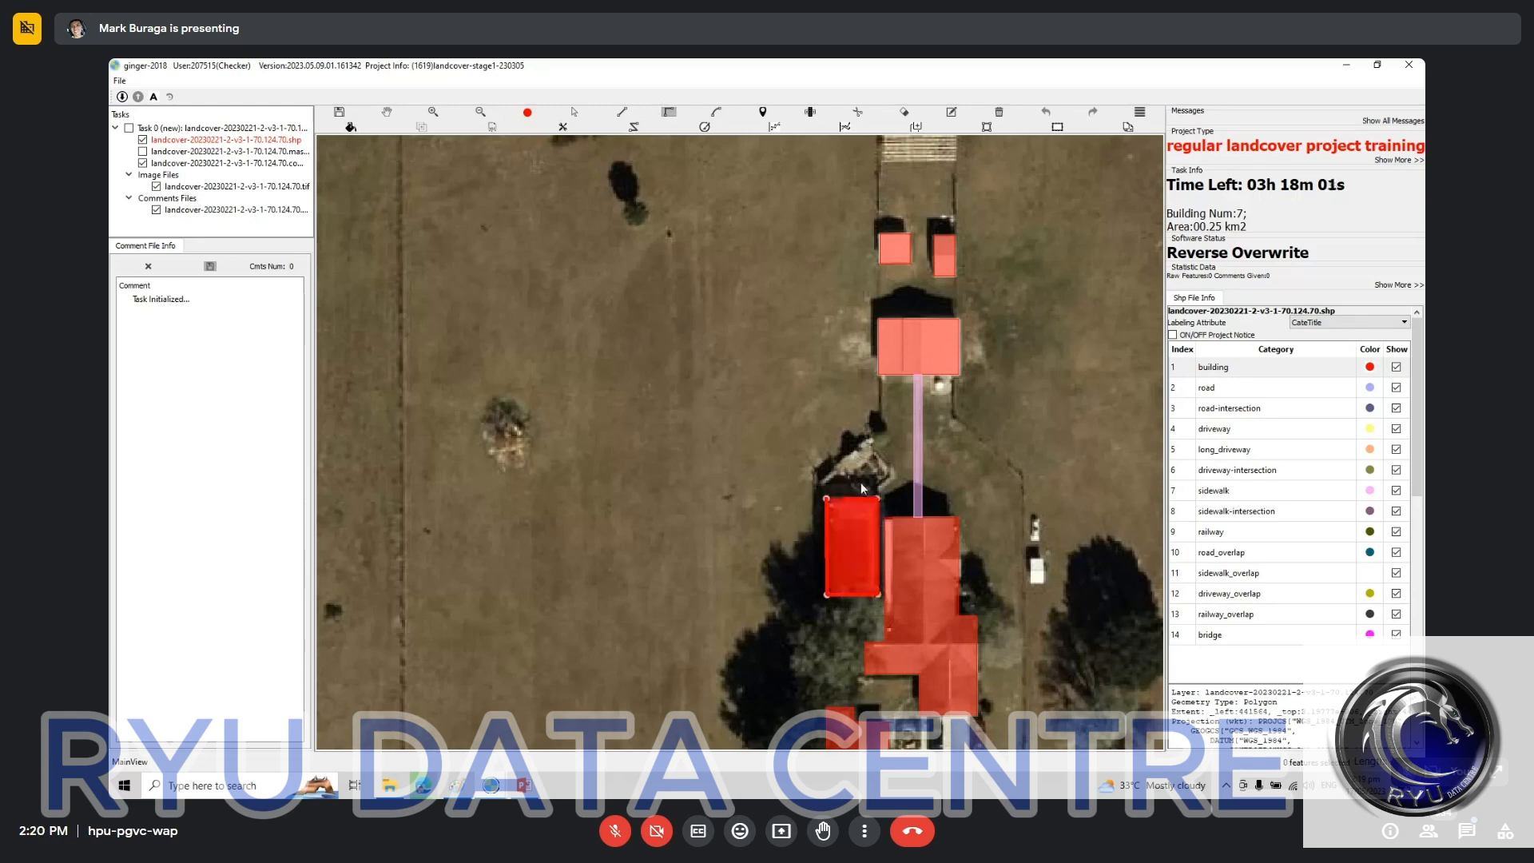
pyautogui.hotkey('ctrl', 's')
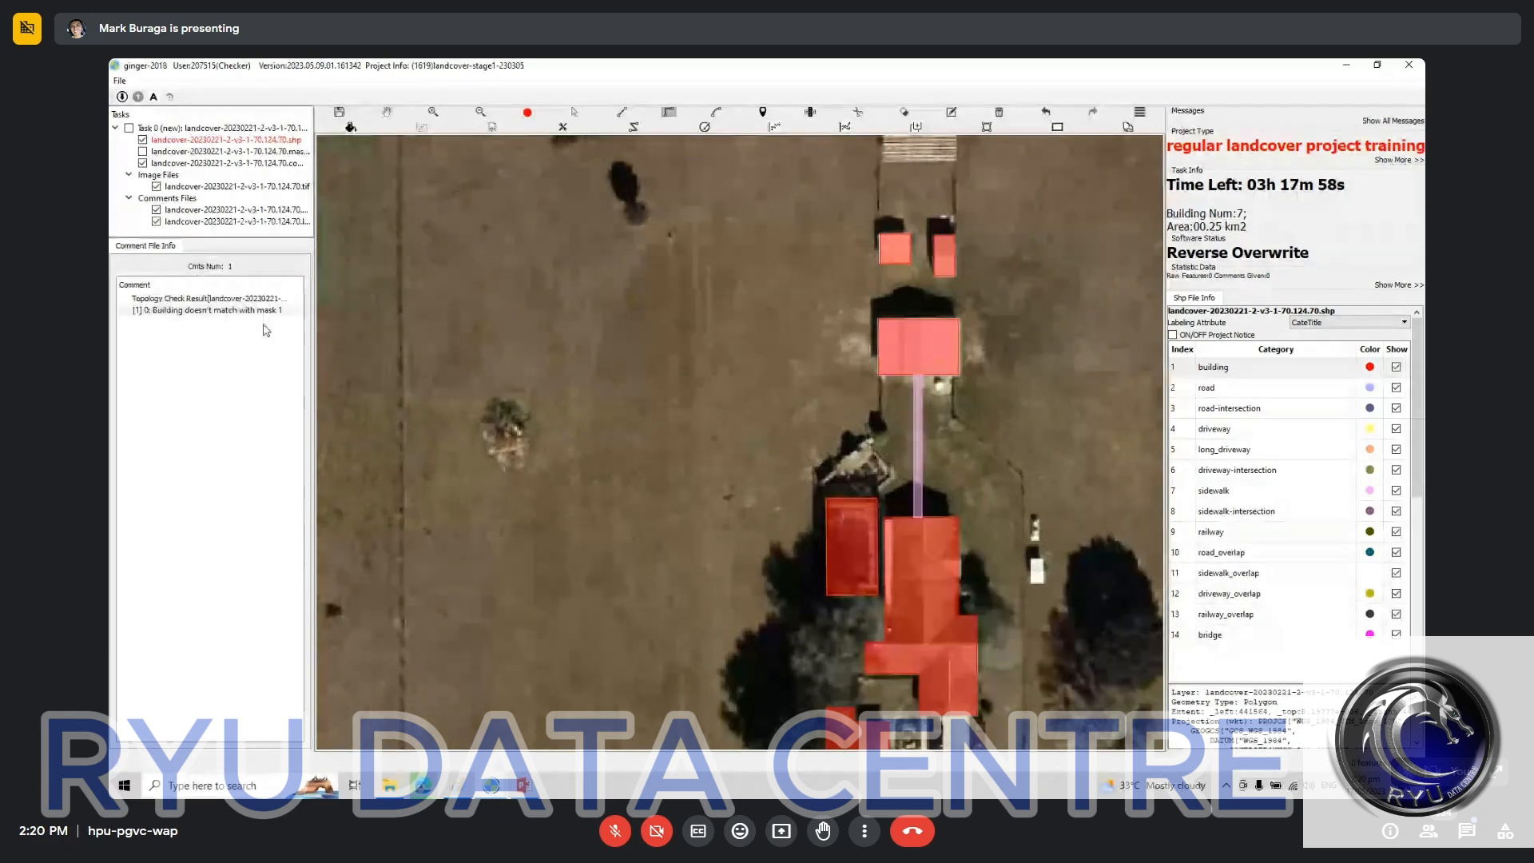
pyautogui.doubleClick(226, 310)
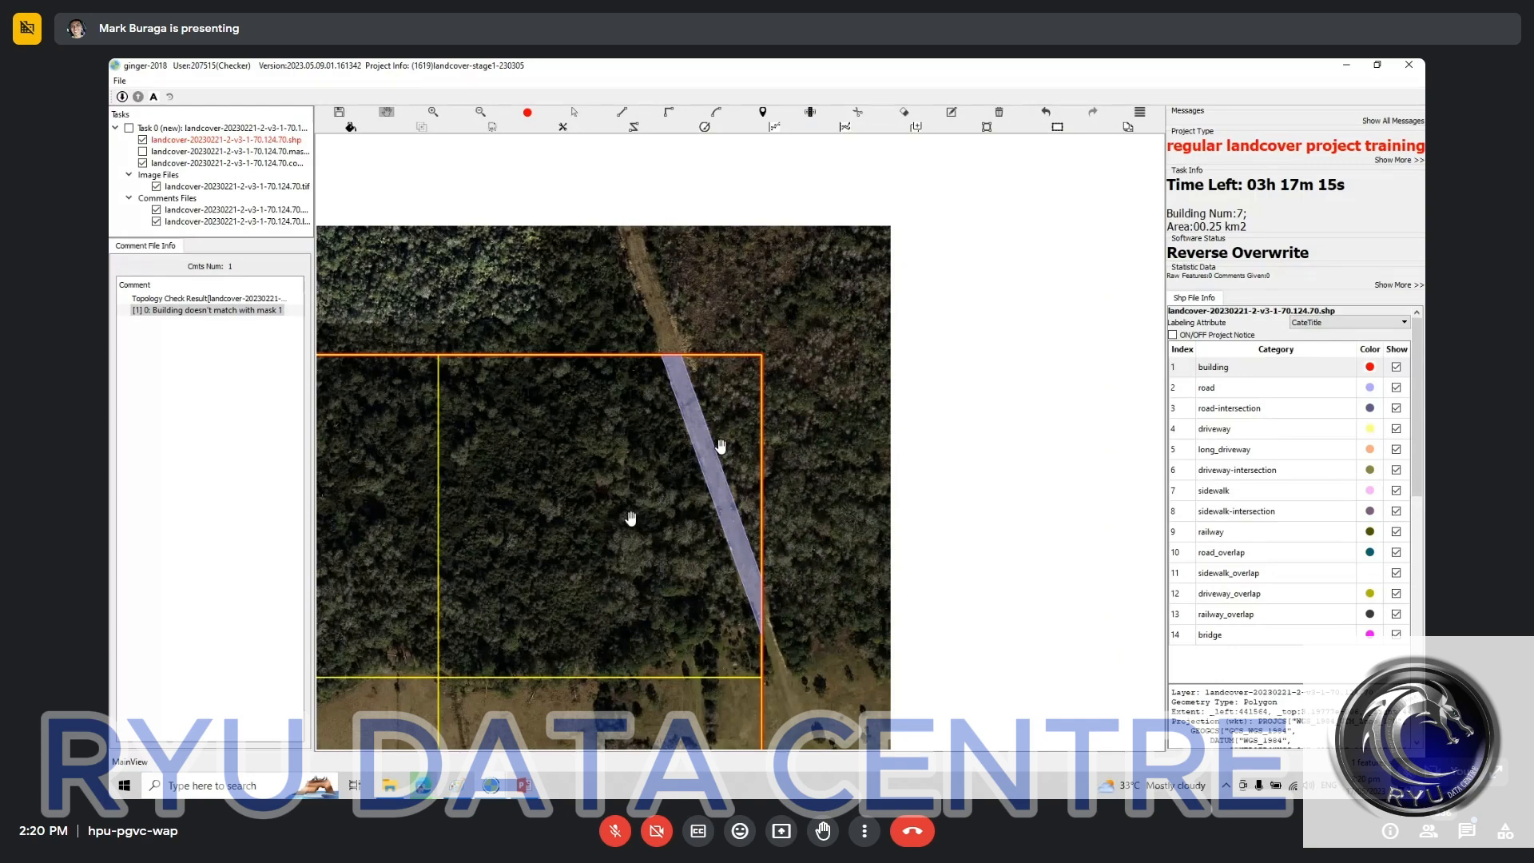
# Step: Toggle the labels off and on to compare the northeastern road polygon with the dirt track beneath it
pyautogui.press('space')
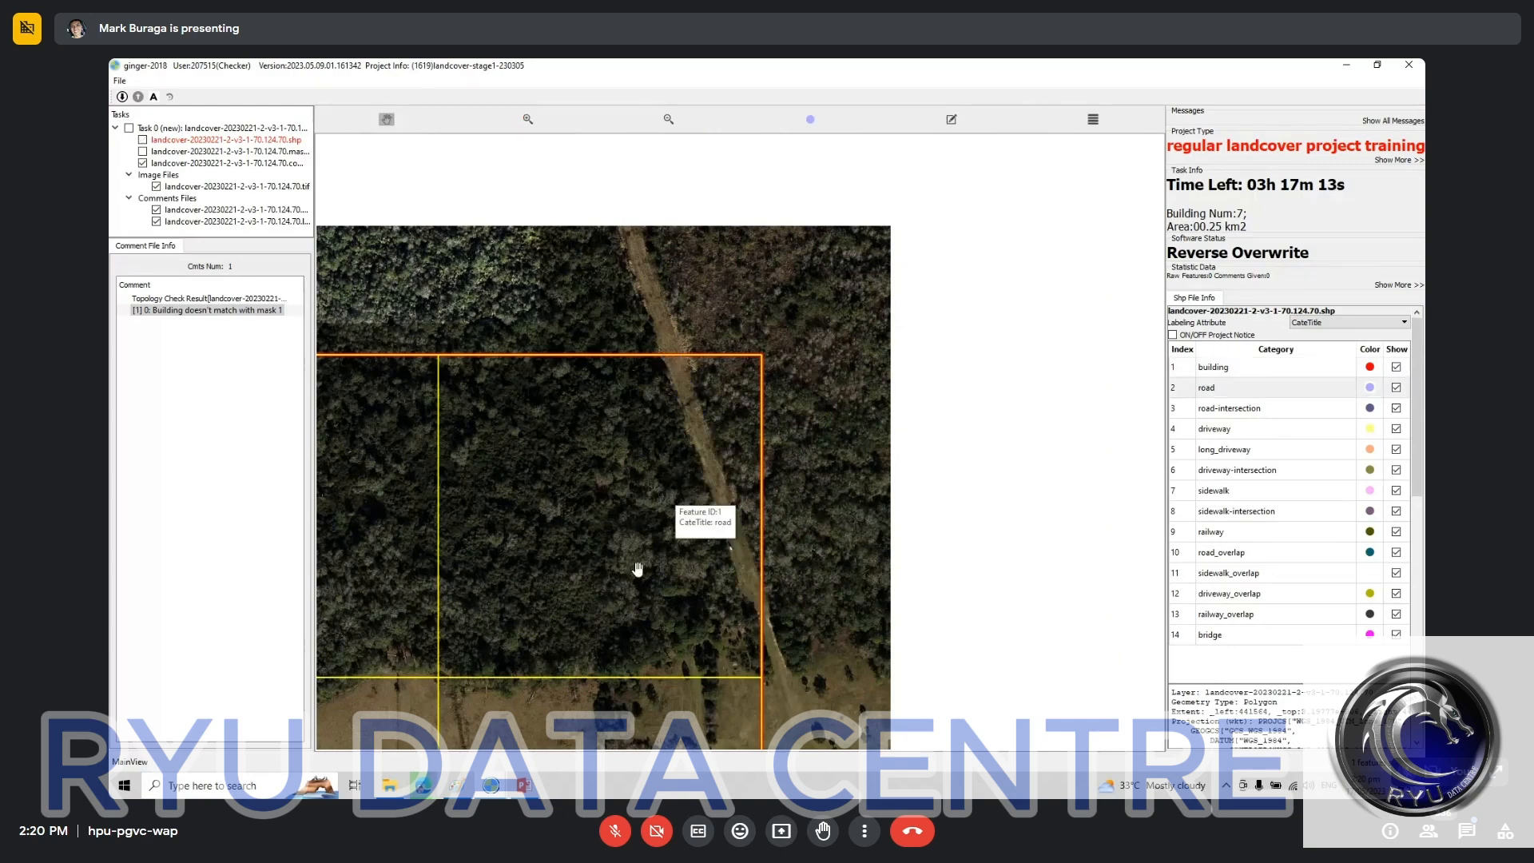
pyautogui.press('space')
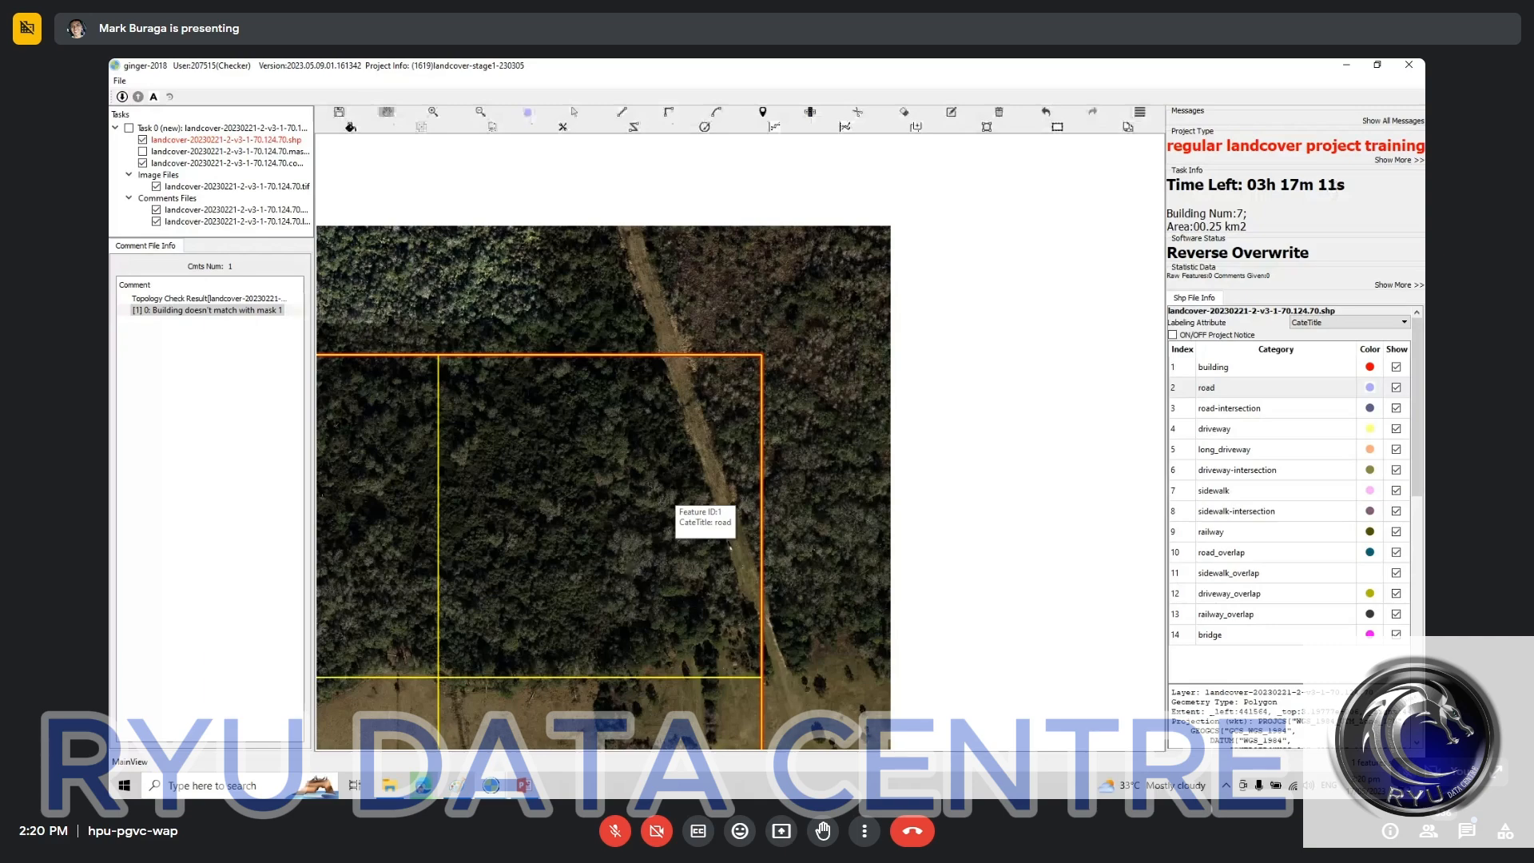
pyautogui.moveTo(637, 570)
pyautogui.mouseDown()
pyautogui.moveTo(606, 481)
pyautogui.moveTo(578, 474)
pyautogui.moveTo(633, 547)
pyautogui.mouseUp()
pyautogui.press('space')
pyautogui.press('space')
pyautogui.moveTo(389, 250); pyautogui.dragTo(535, 434)
pyautogui.scroll(3, 557, 393)
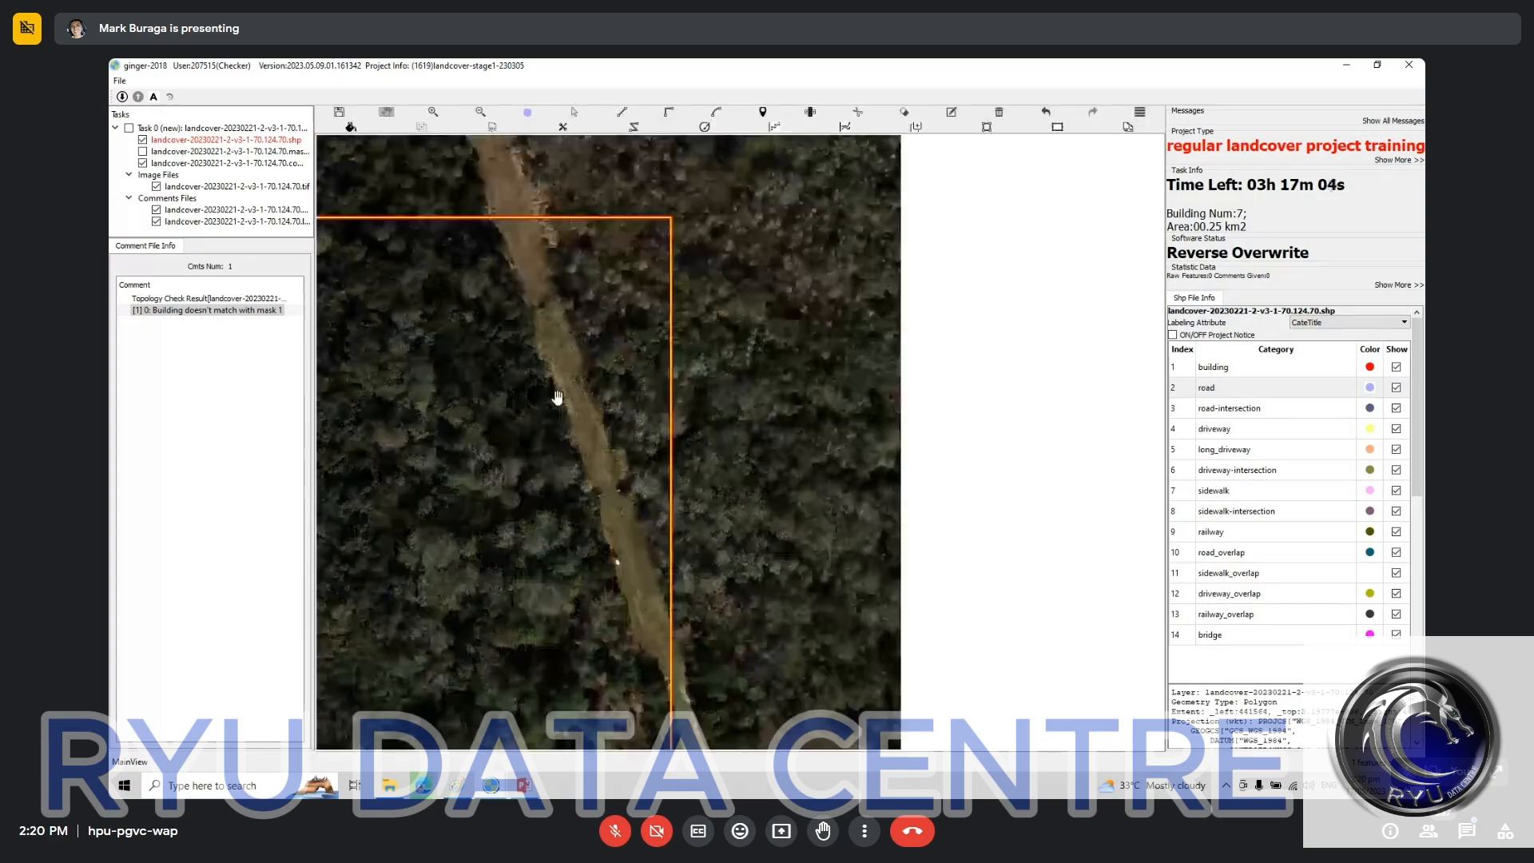
pyautogui.moveTo(568, 497); pyautogui.dragTo(476, 318)
pyautogui.press('space')
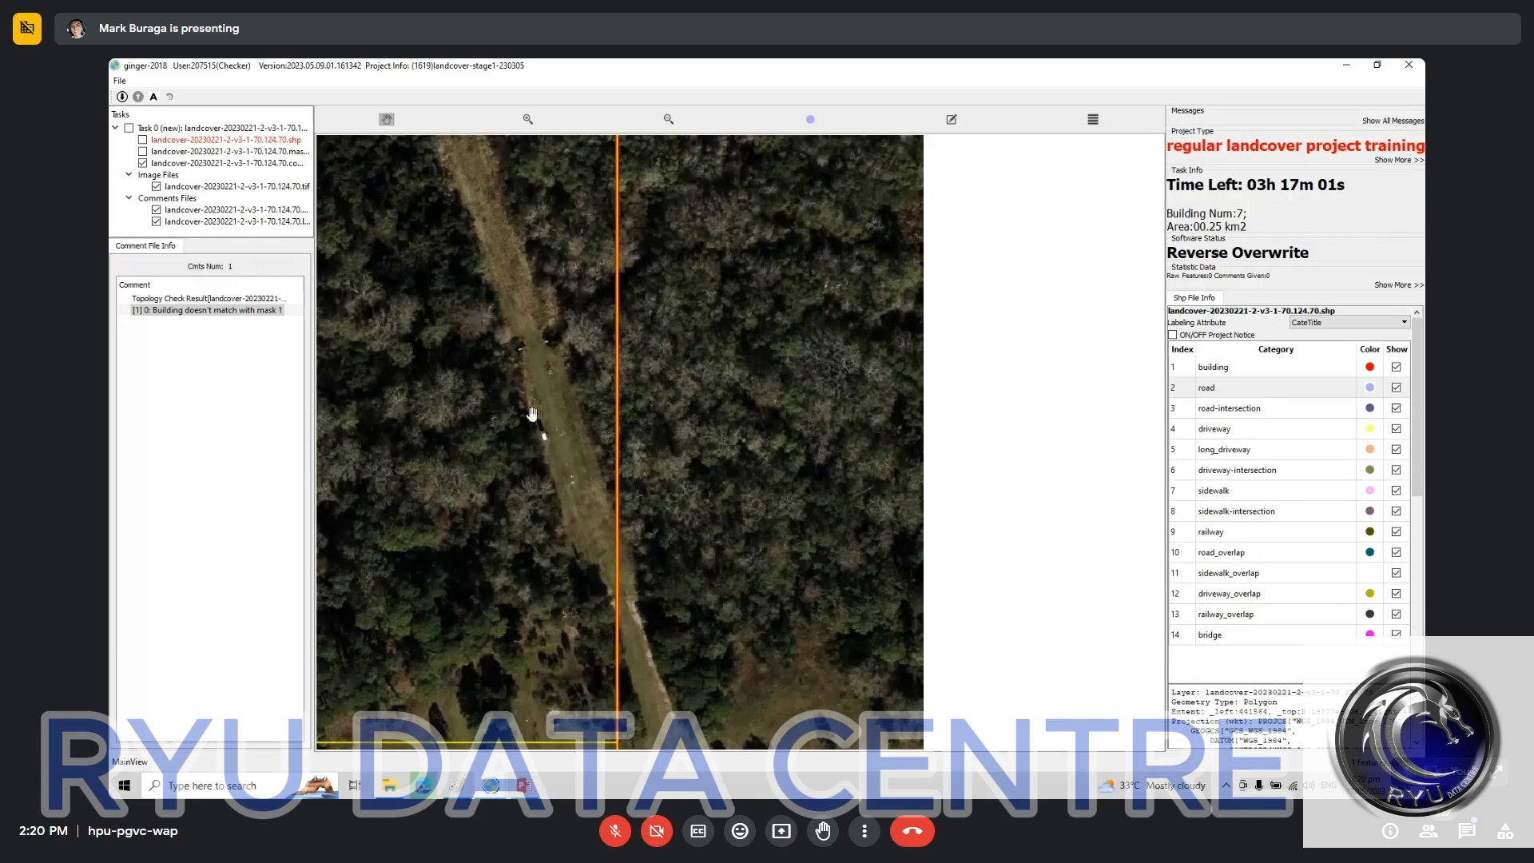
pyautogui.moveTo(526, 432); pyautogui.dragTo(671, 555)
pyautogui.moveTo(646, 423); pyautogui.dragTo(712, 481)
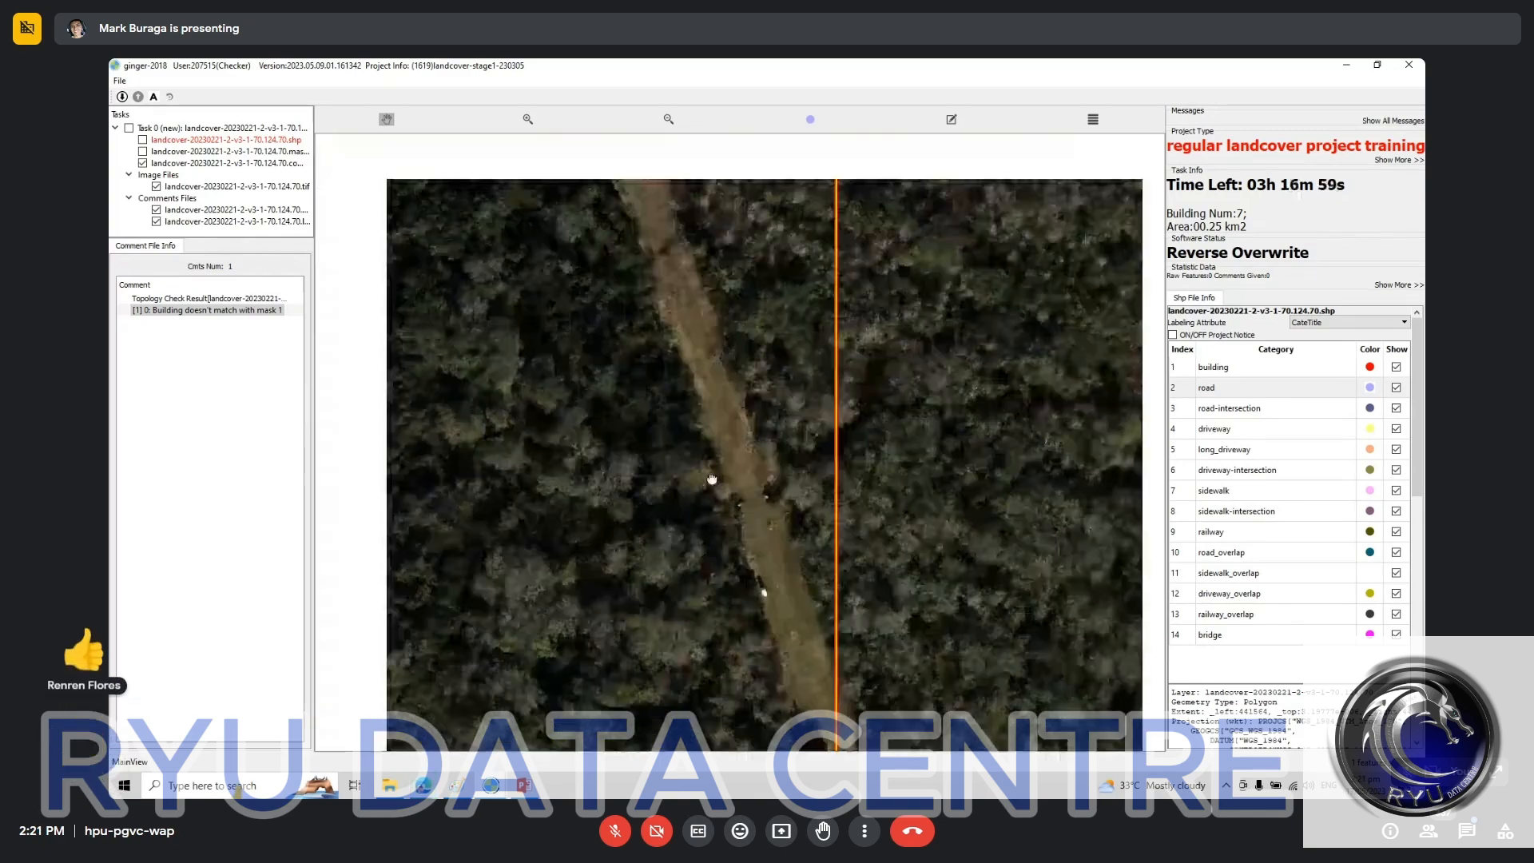
pyautogui.press('space')
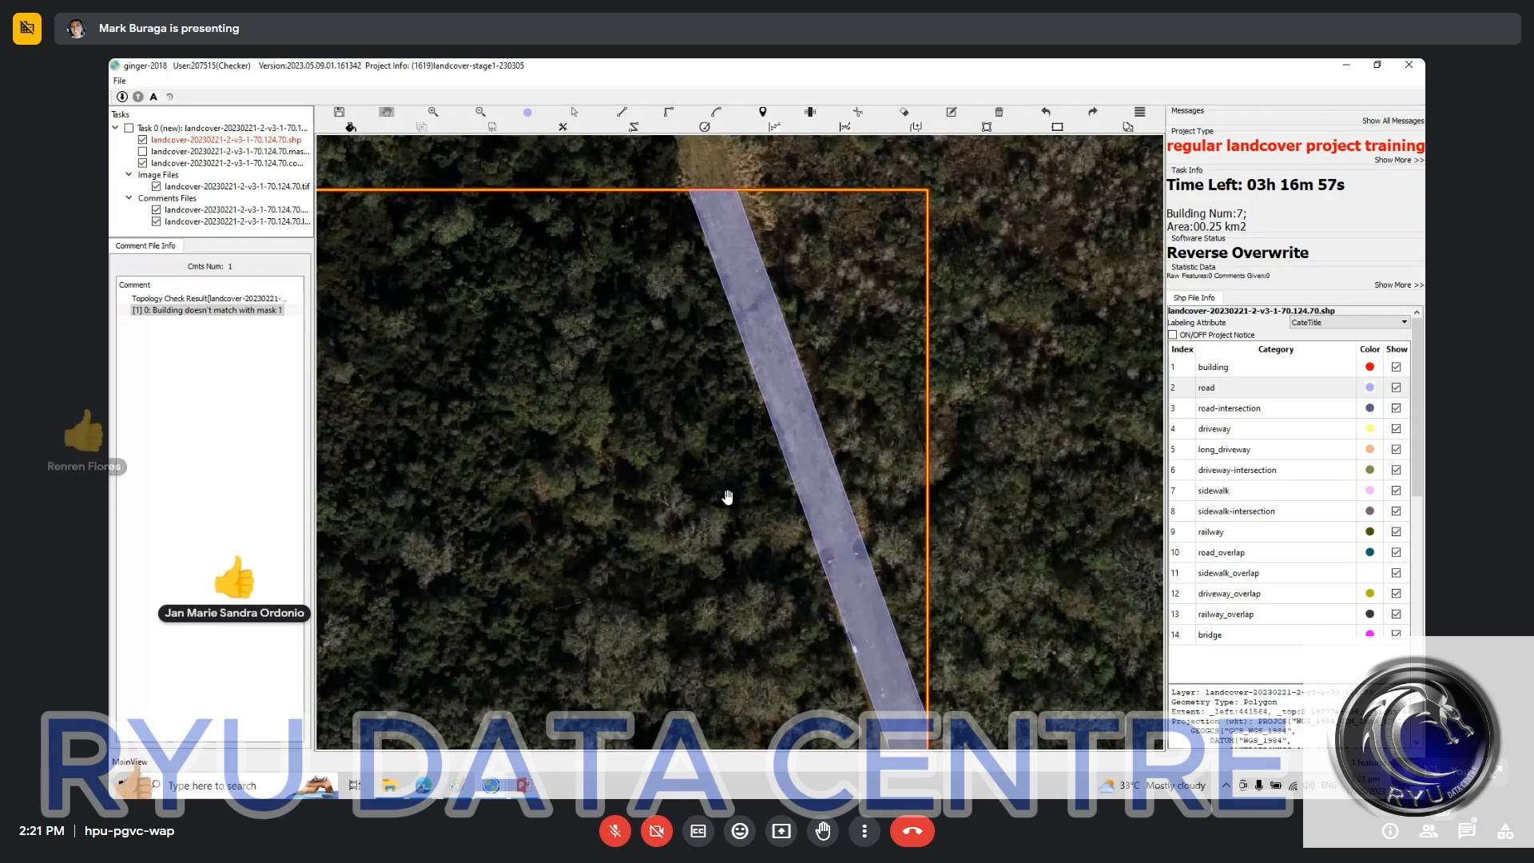
pyautogui.press('space')
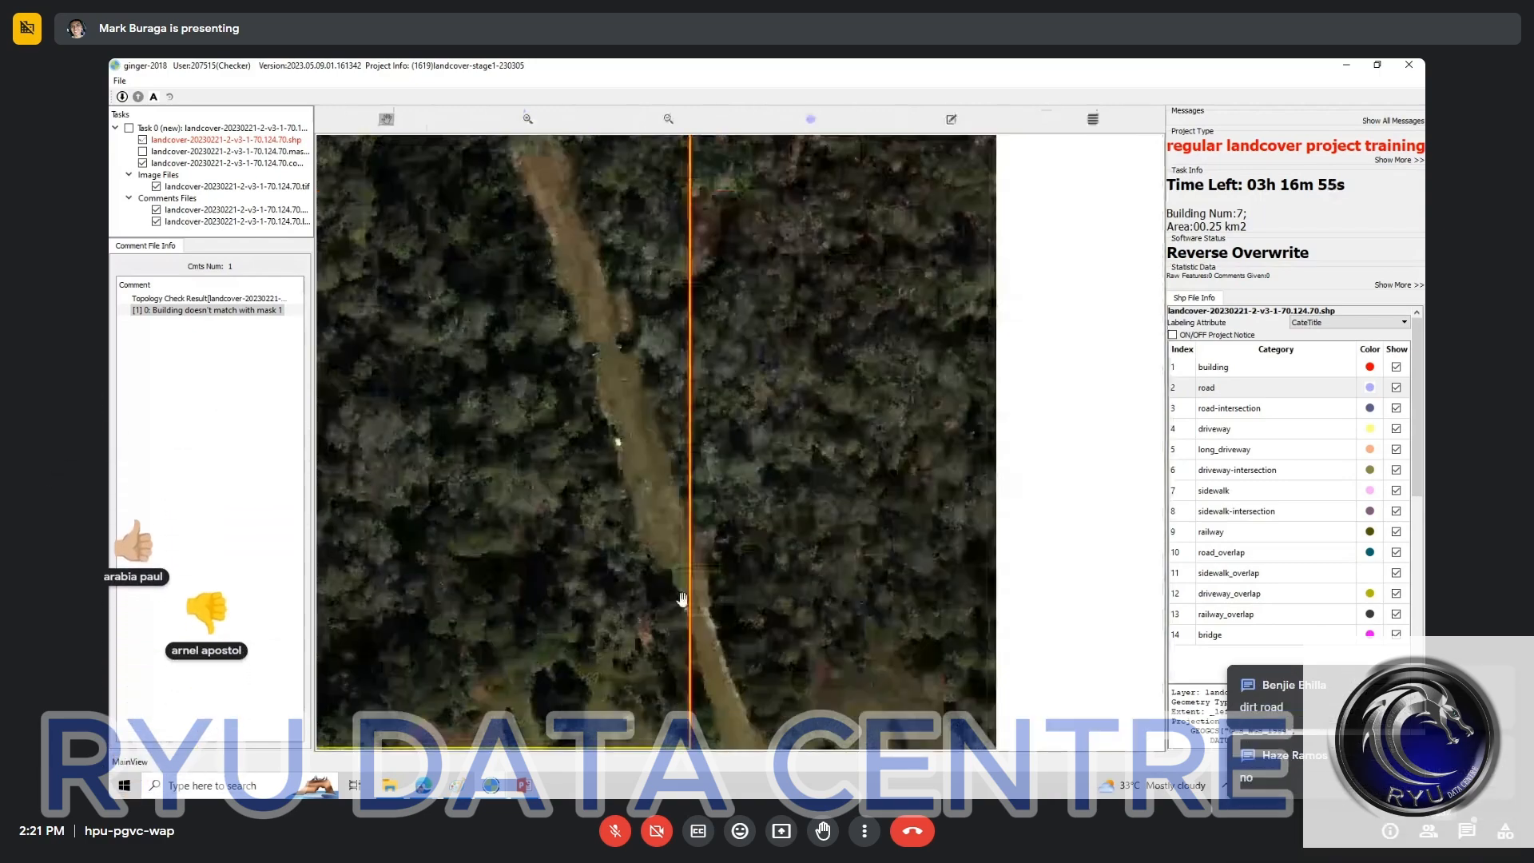
pyautogui.press('space')
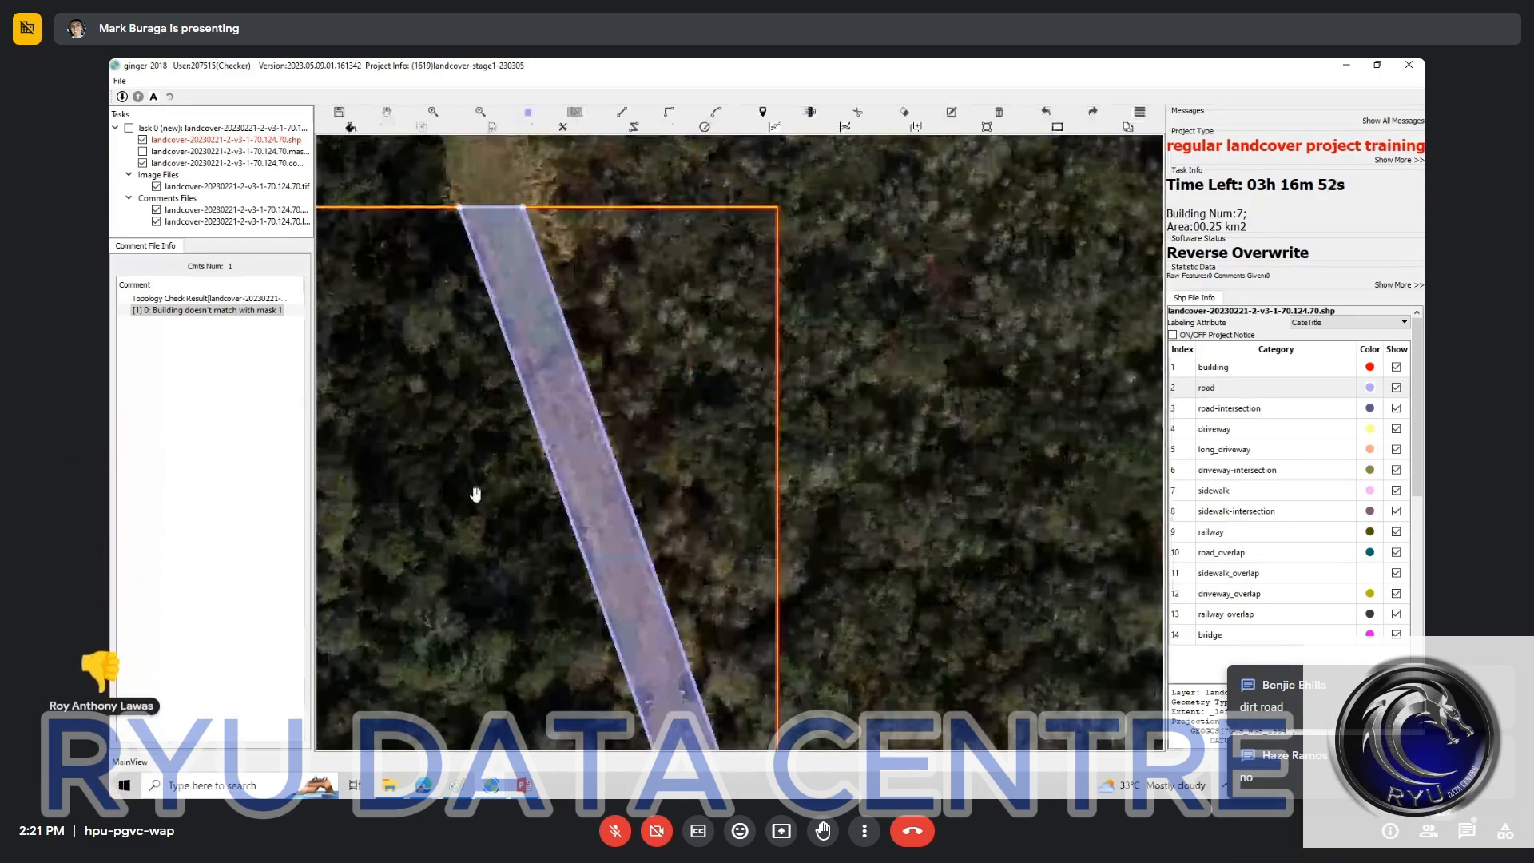
# Step: Delete the road polygon over the northeastern dirt track, check the whole task area, and submit the task files
pyautogui.press('space')
pyautogui.moveTo(514, 500); pyautogui.dragTo(675, 328)
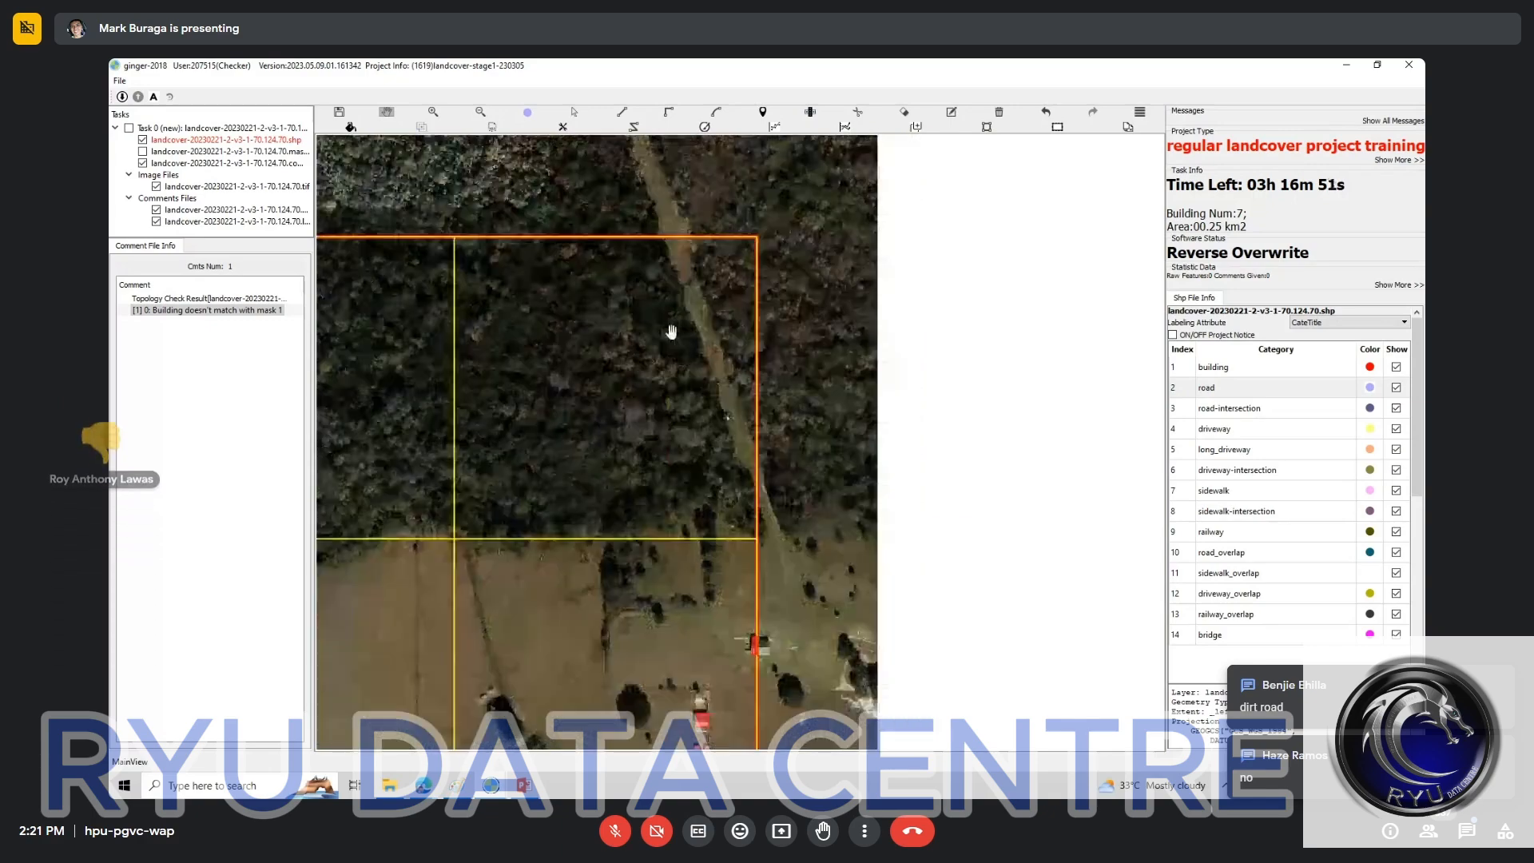
pyautogui.moveTo(511, 728); pyautogui.dragTo(671, 332)
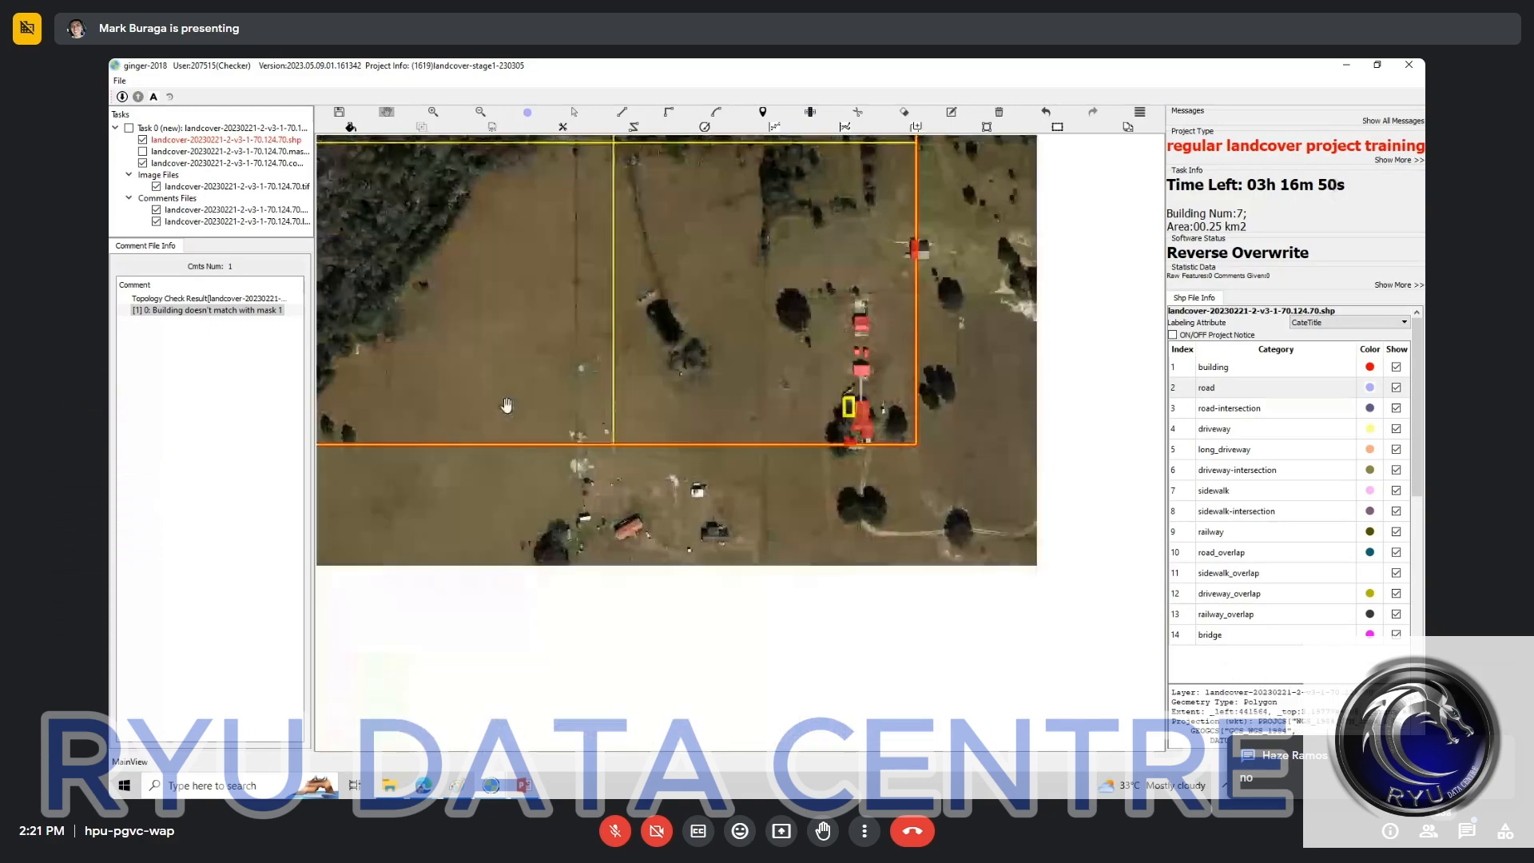
pyautogui.moveTo(506, 406); pyautogui.dragTo(724, 651)
pyautogui.scroll(-2, 667, 496)
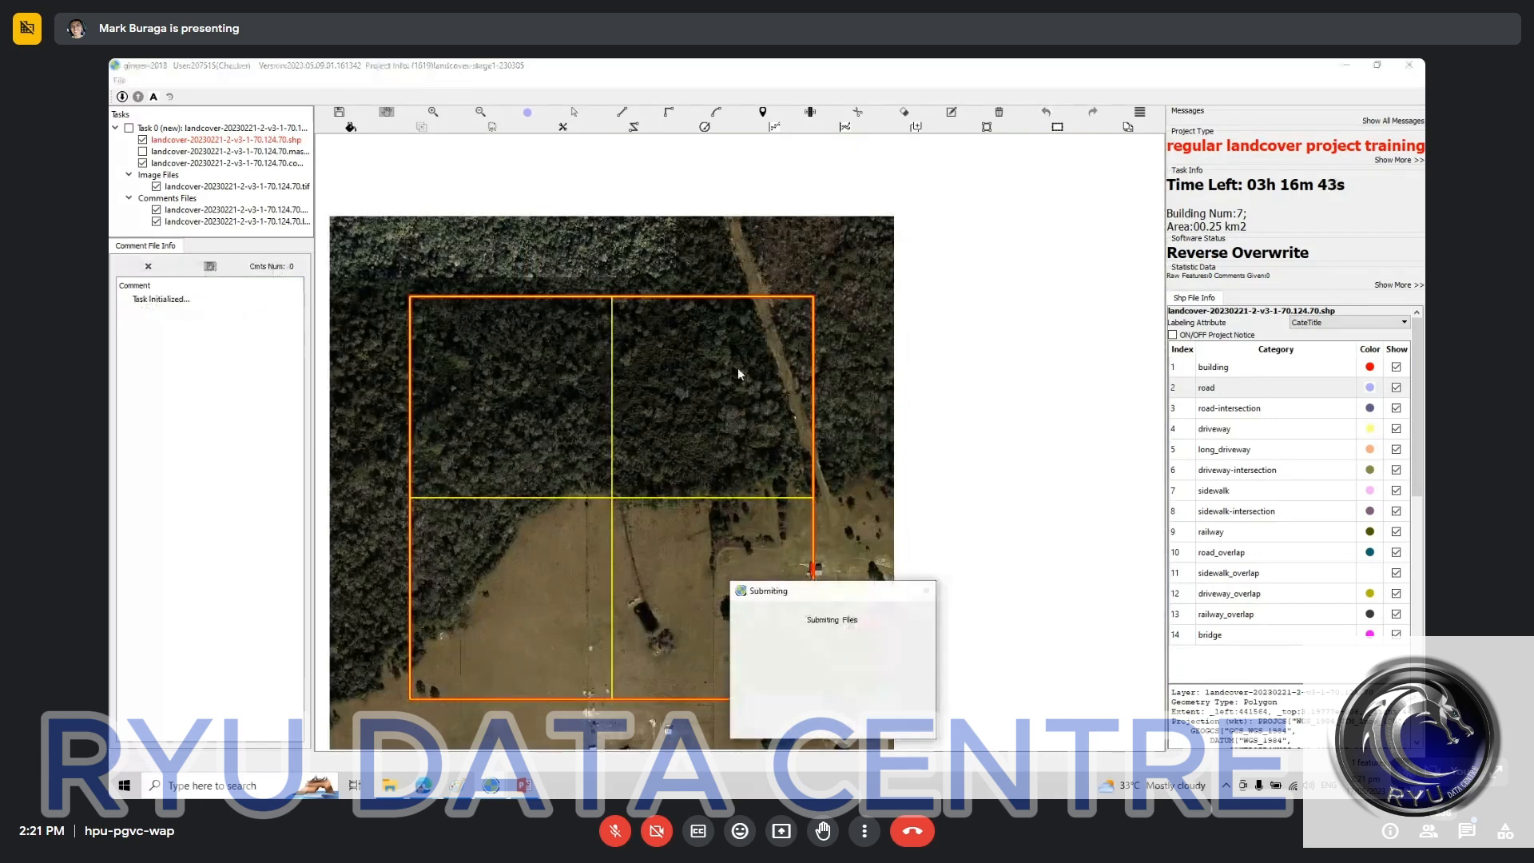
# Step: Switch to the ginger-2018 window with the landcover-20230203-1 task and examine its road and driveway labels against the imagery
pyautogui.moveTo(493, 784)
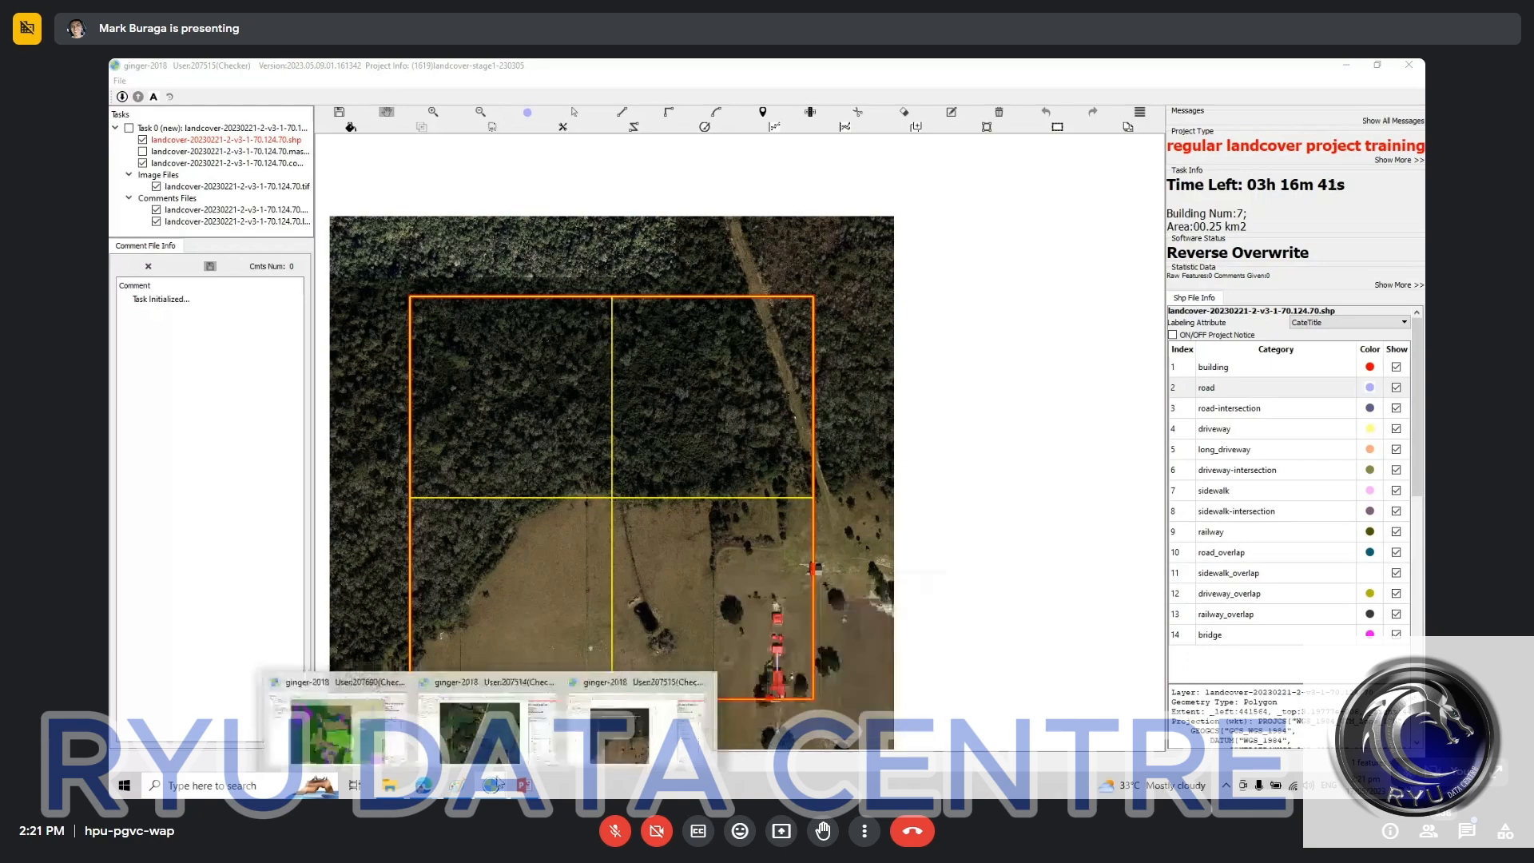
pyautogui.click(484, 723)
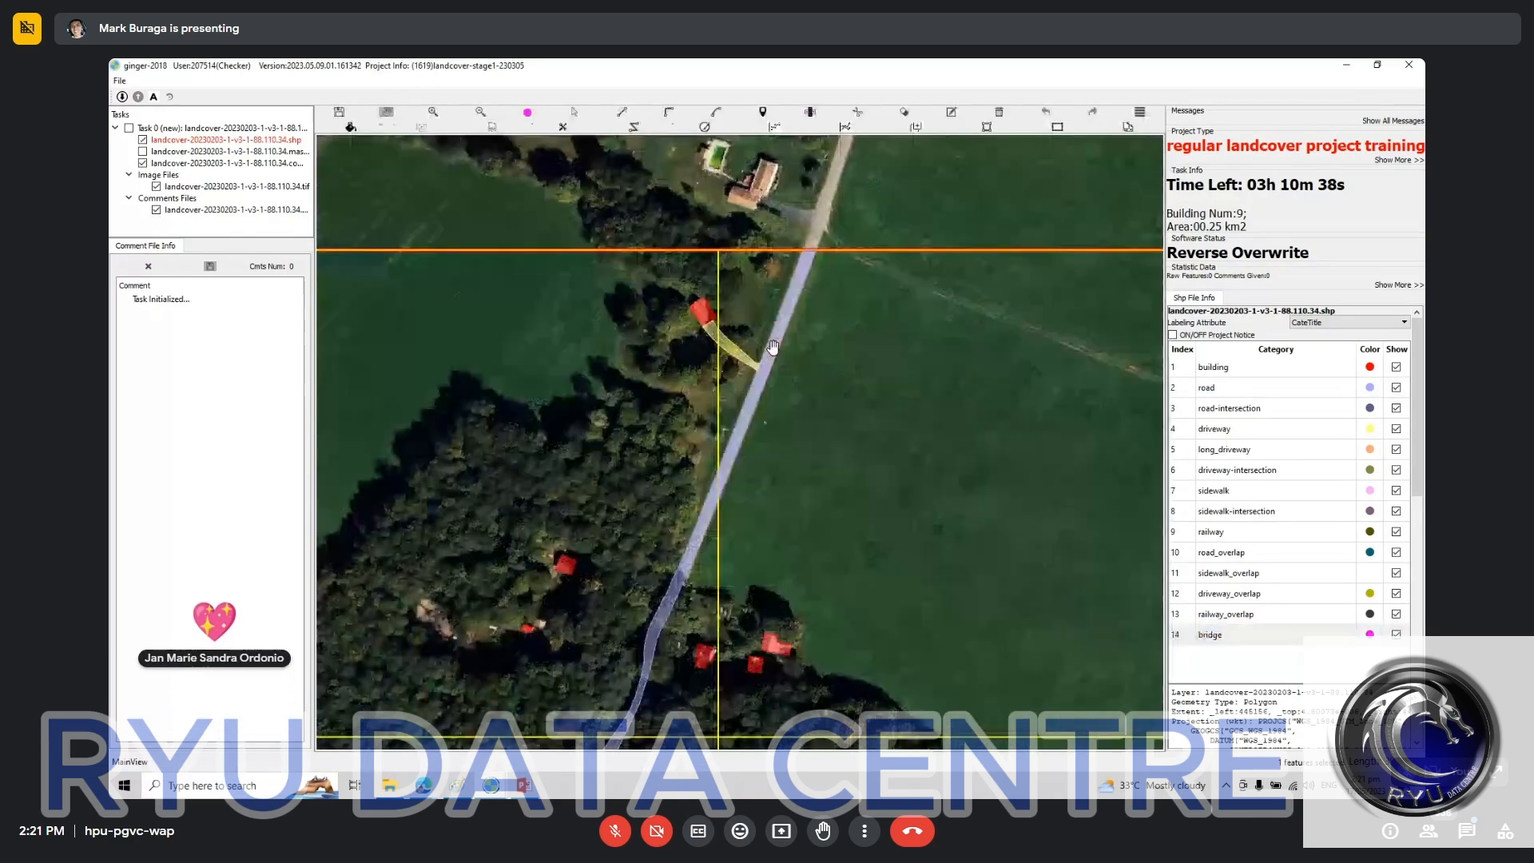
pyautogui.scroll(2, 793, 366)
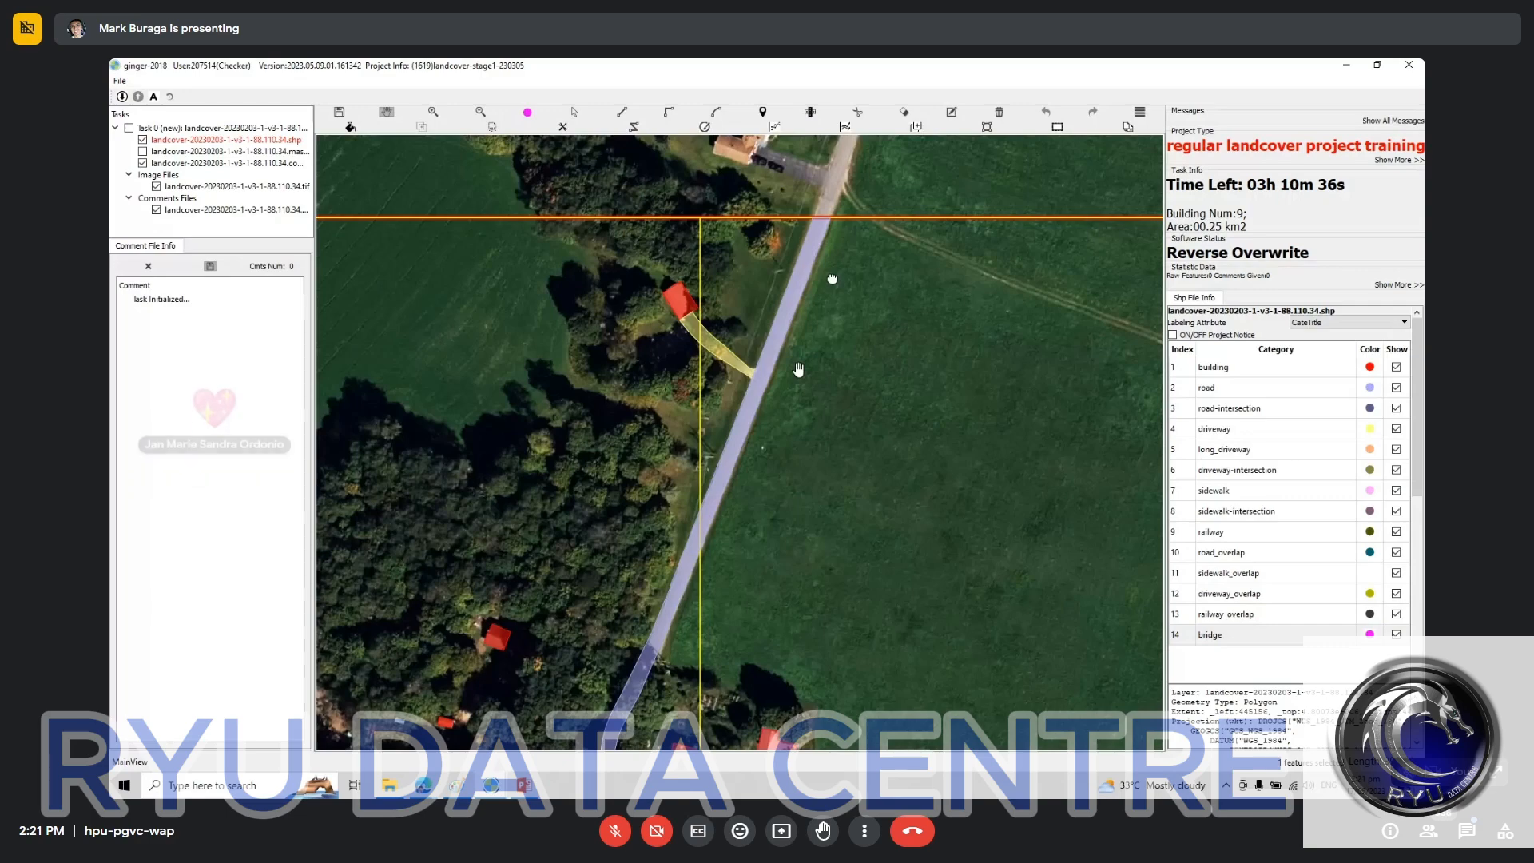
pyautogui.moveTo(696, 646); pyautogui.dragTo(832, 279)
pyautogui.moveTo(681, 551); pyautogui.dragTo(660, 621)
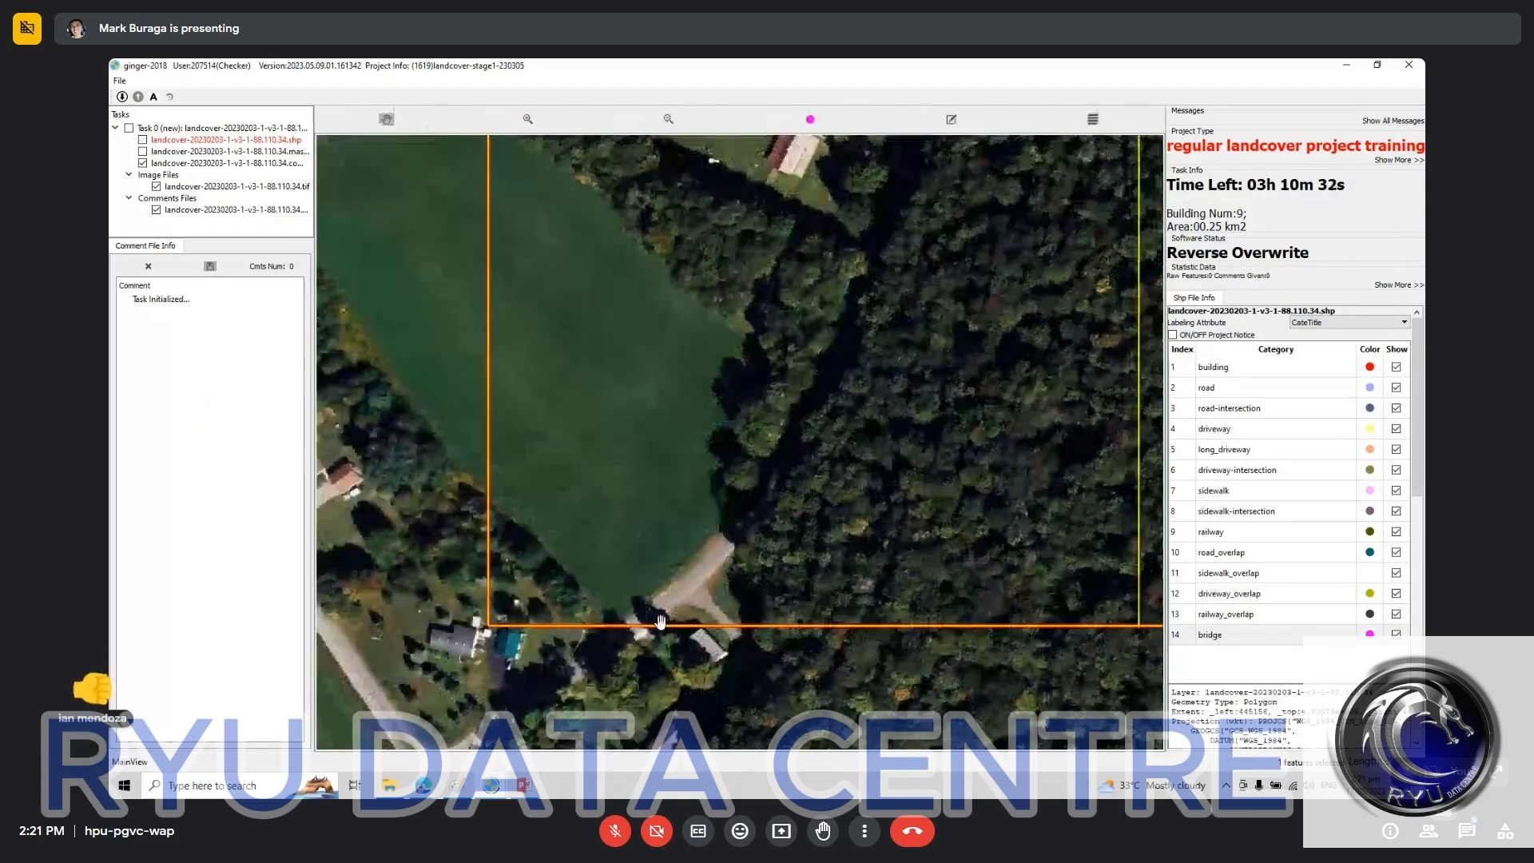
pyautogui.scroll(3, 702, 602)
pyautogui.click(702, 603)
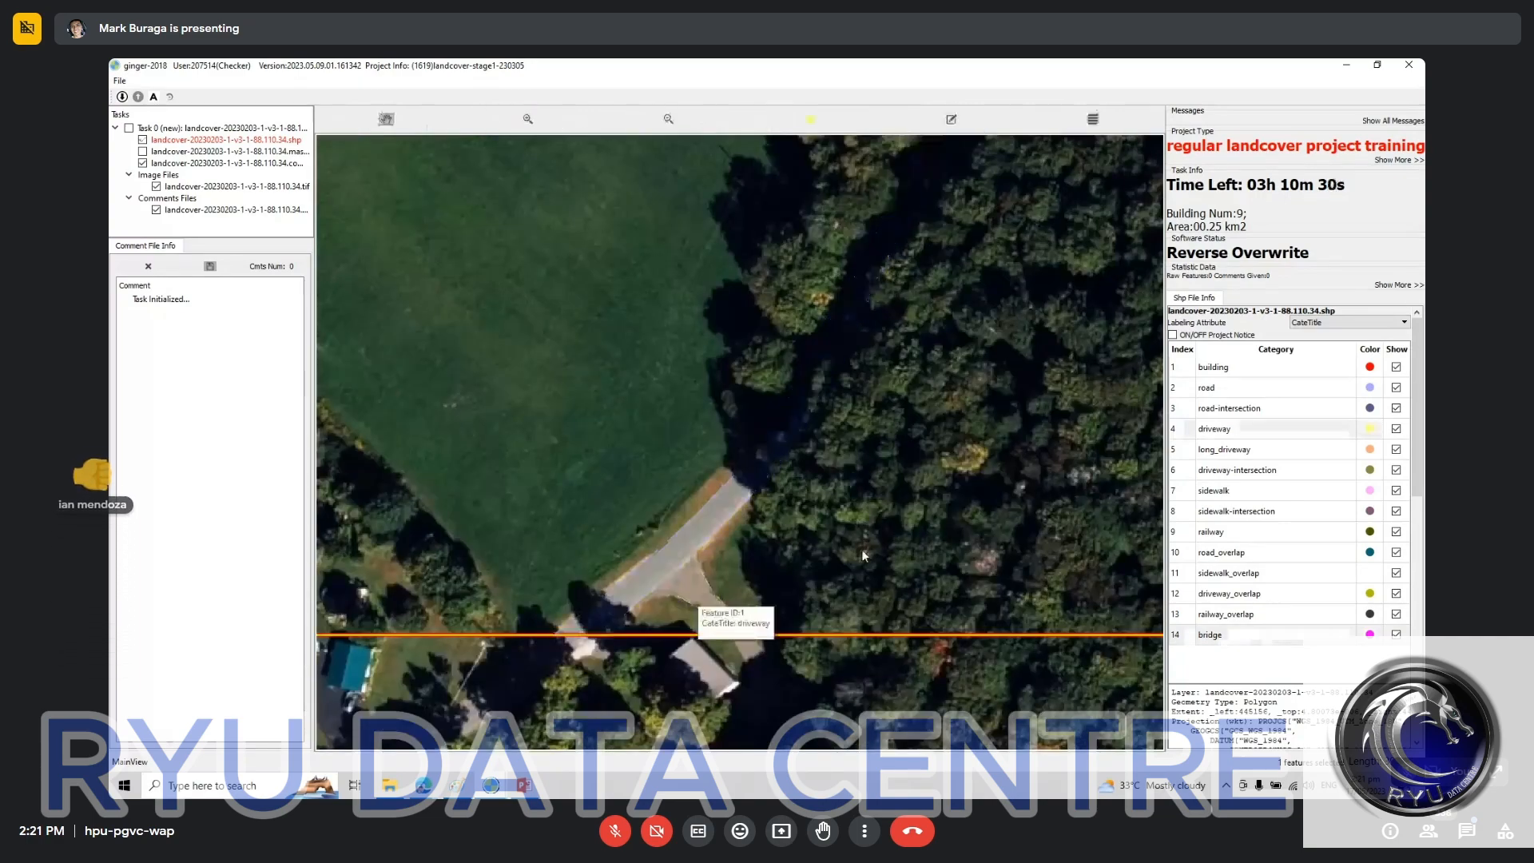
pyautogui.moveTo(861, 548); pyautogui.dragTo(531, 656)
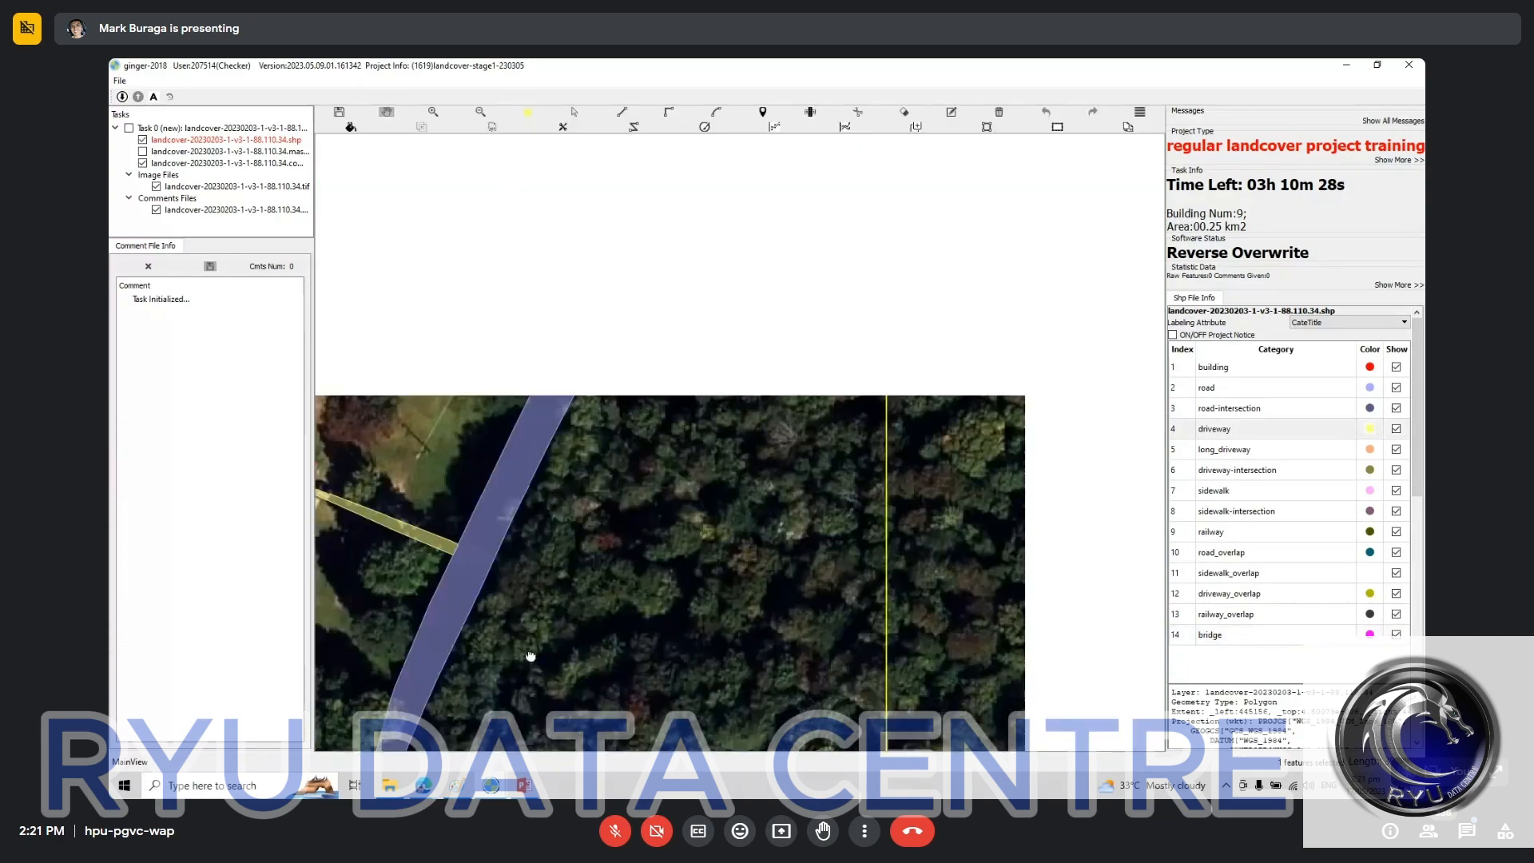
pyautogui.scroll(2, 566, 554)
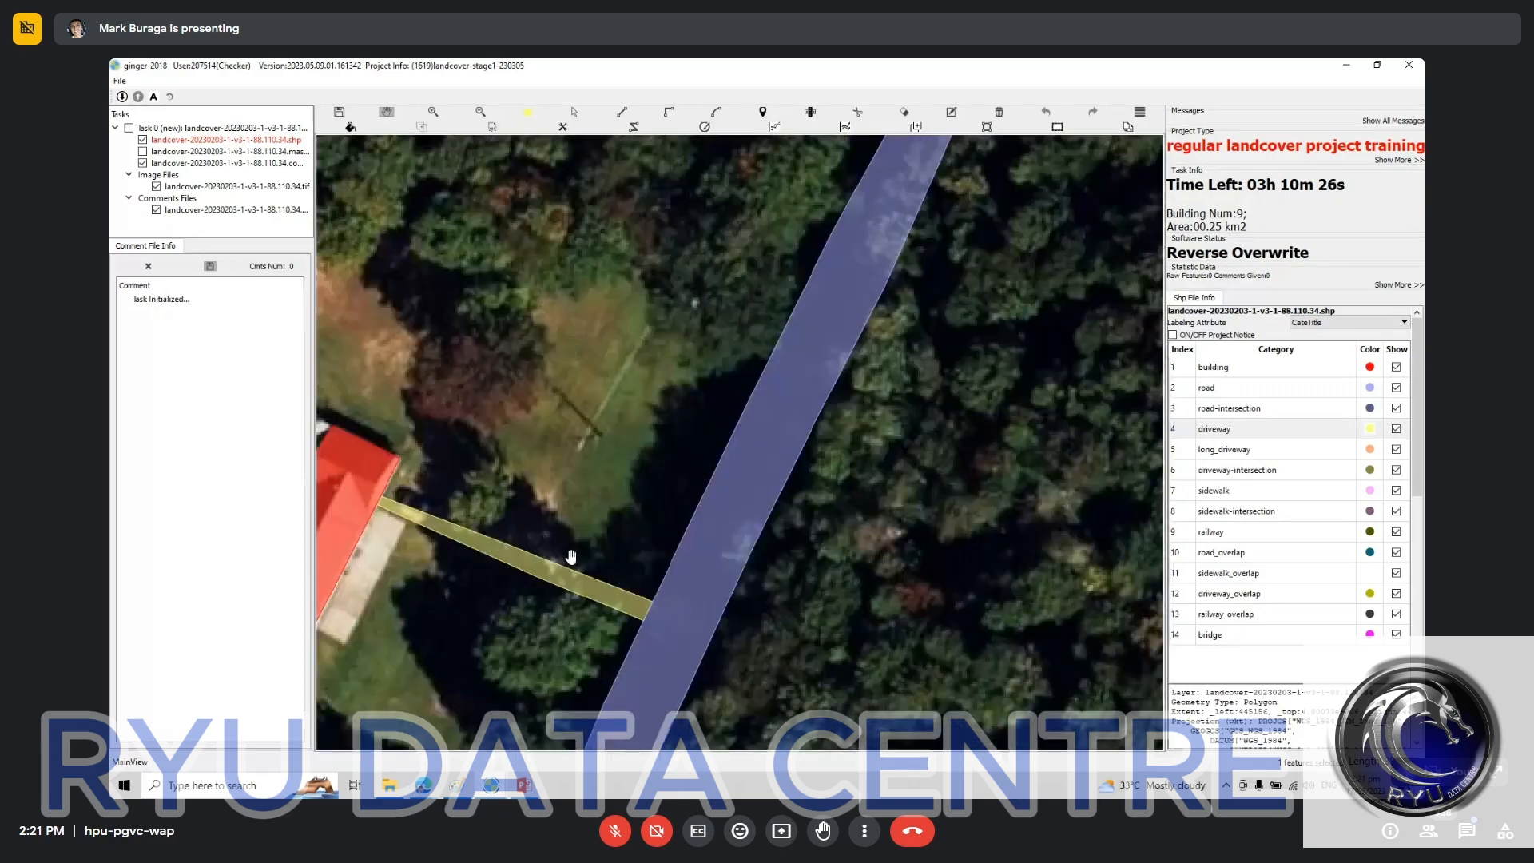
# Step: Try deleting the narrow driveway polygon between the red-labeled house and the road, and undo the deletion
pyautogui.moveTo(570, 557); pyautogui.dragTo(593, 438)
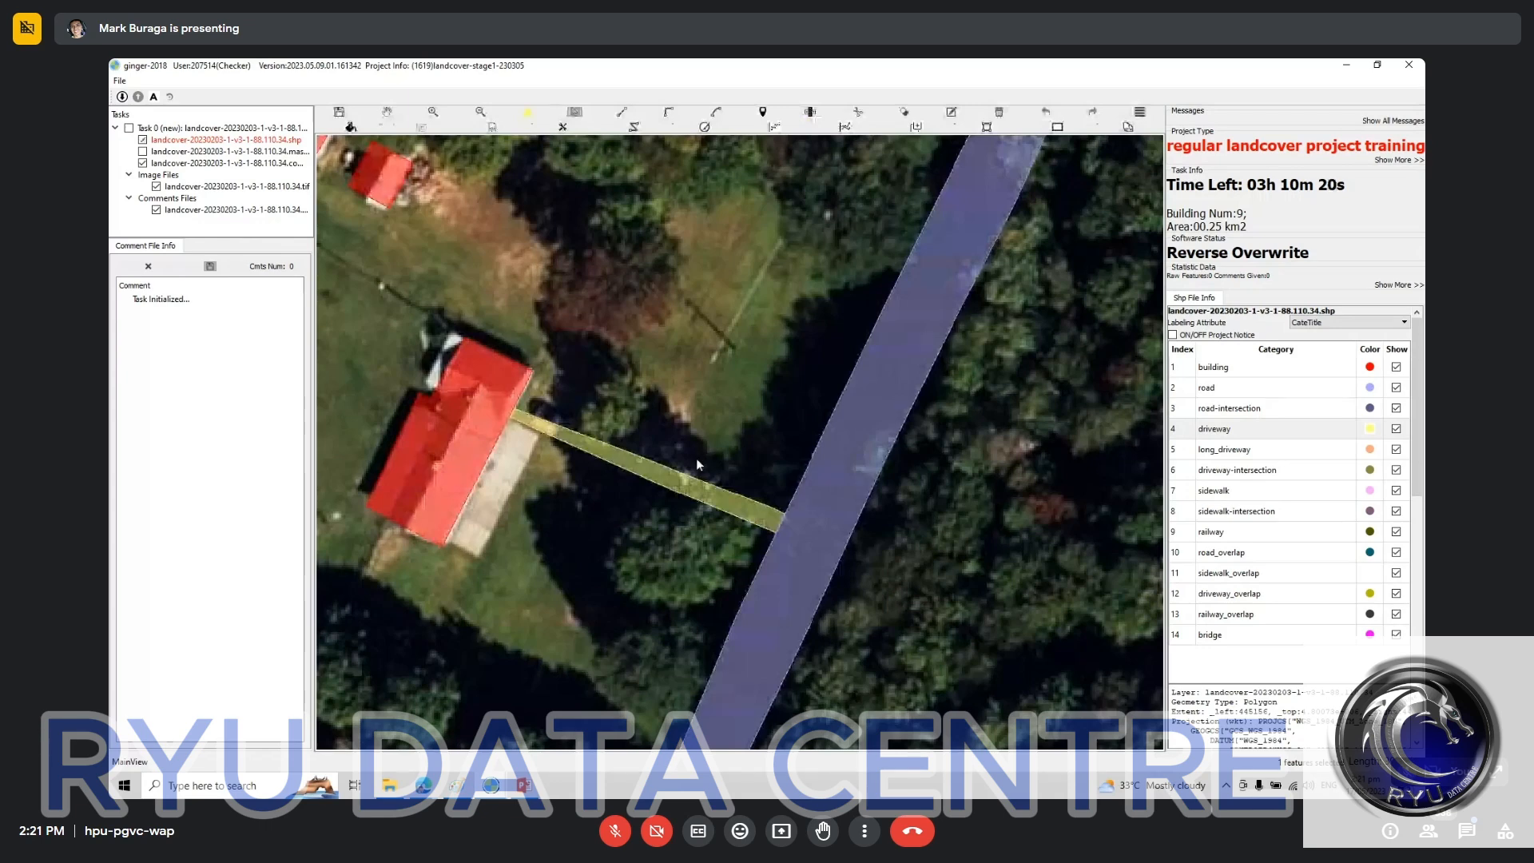
pyautogui.click(696, 460)
pyautogui.press('Delete')
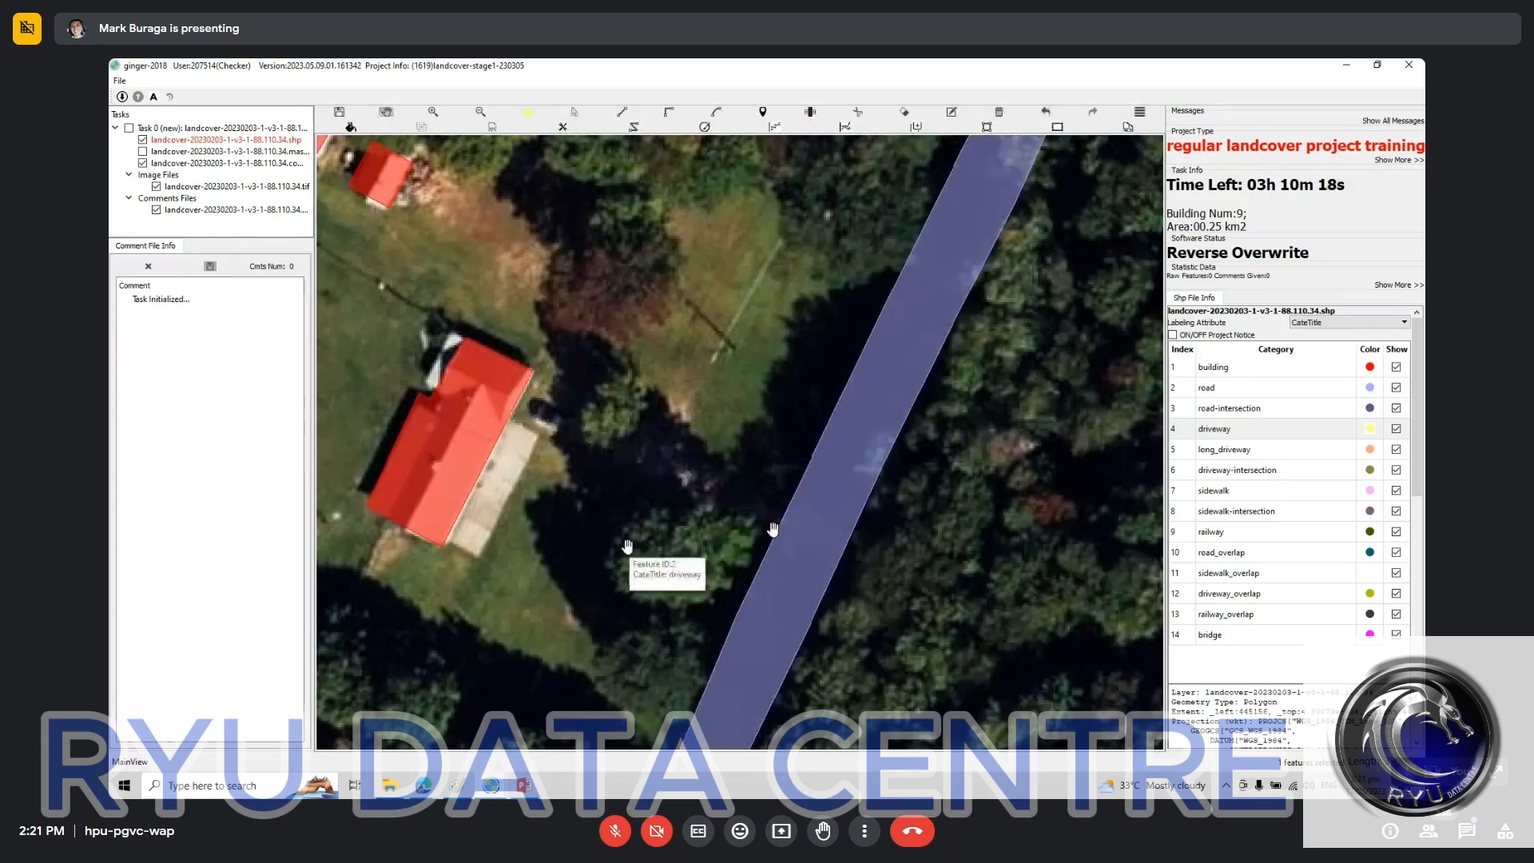
pyautogui.press('s')
pyautogui.hotkey('ctrl', 'z')
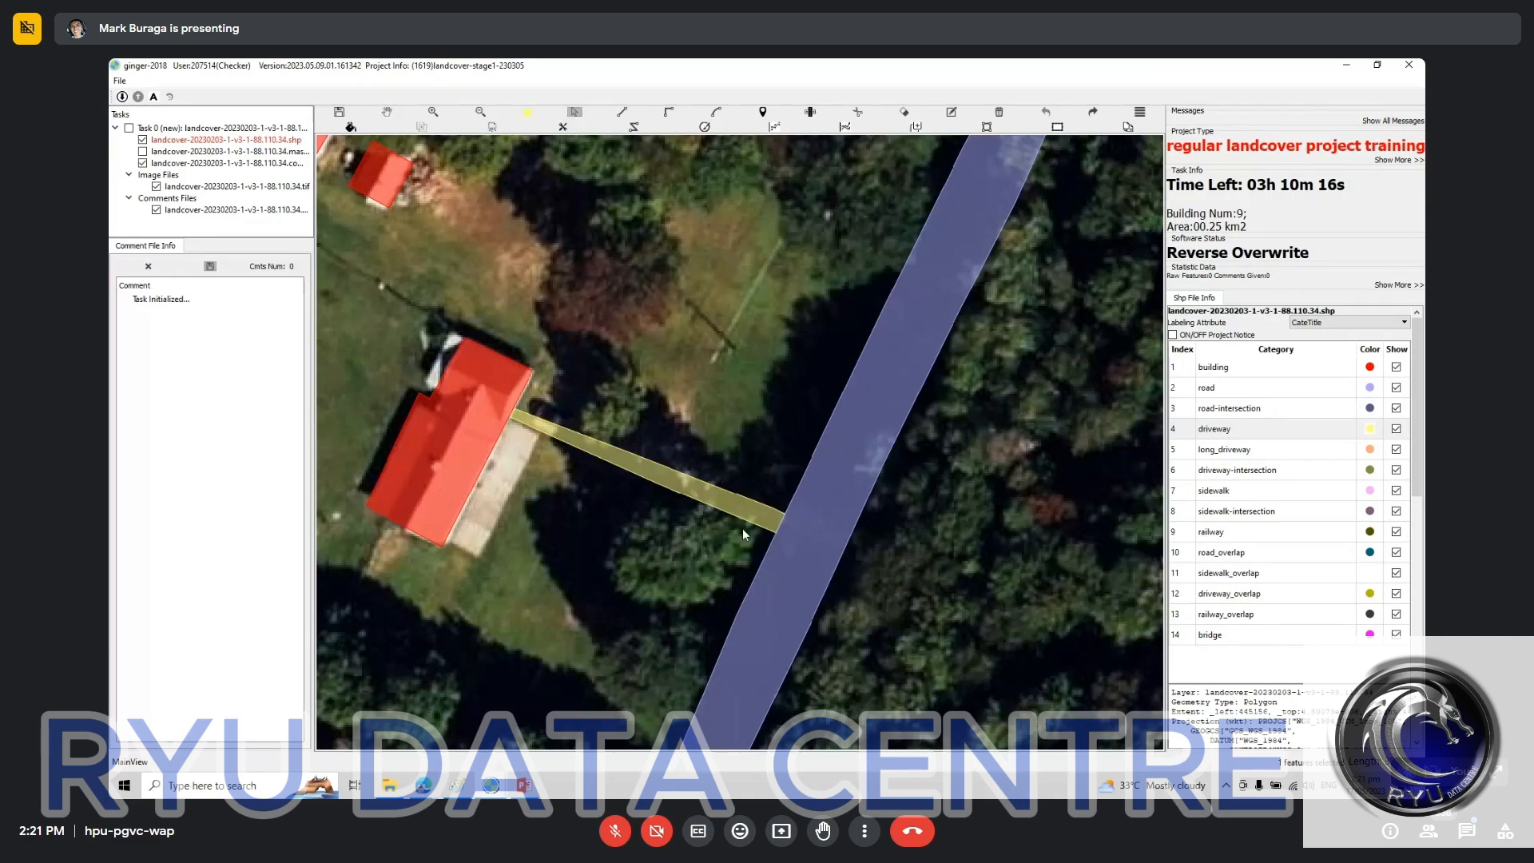
# Step: Redraw the driveway between the red-labeled house and the road, wider along its upper edge and ending short of the building
pyautogui.scroll(2, 545, 431)
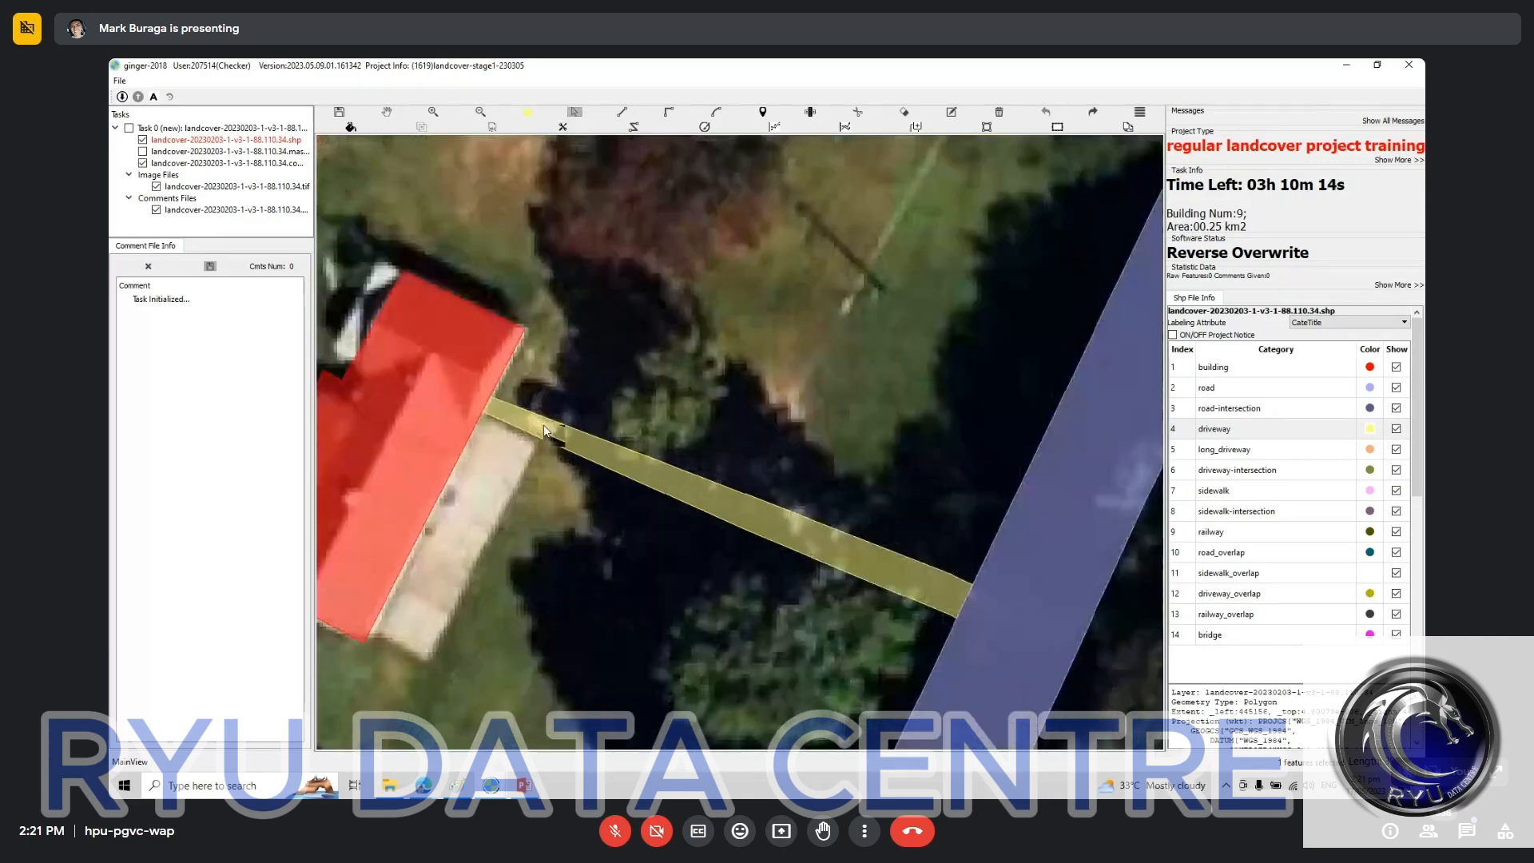
pyautogui.press('d')
pyautogui.click(523, 432)
pyautogui.click(539, 387)
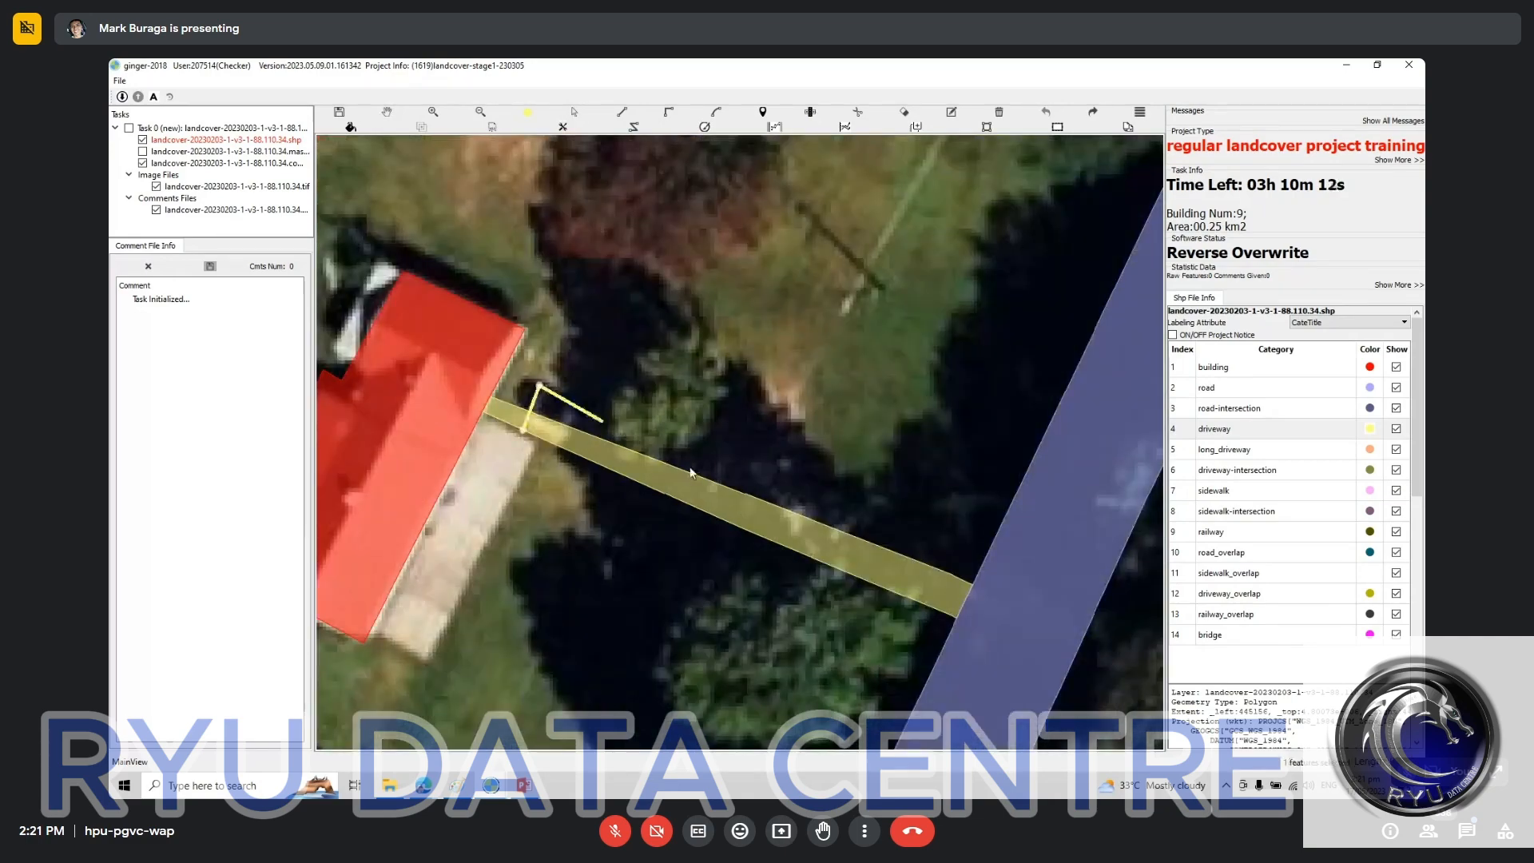
pyautogui.doubleClick(971, 586)
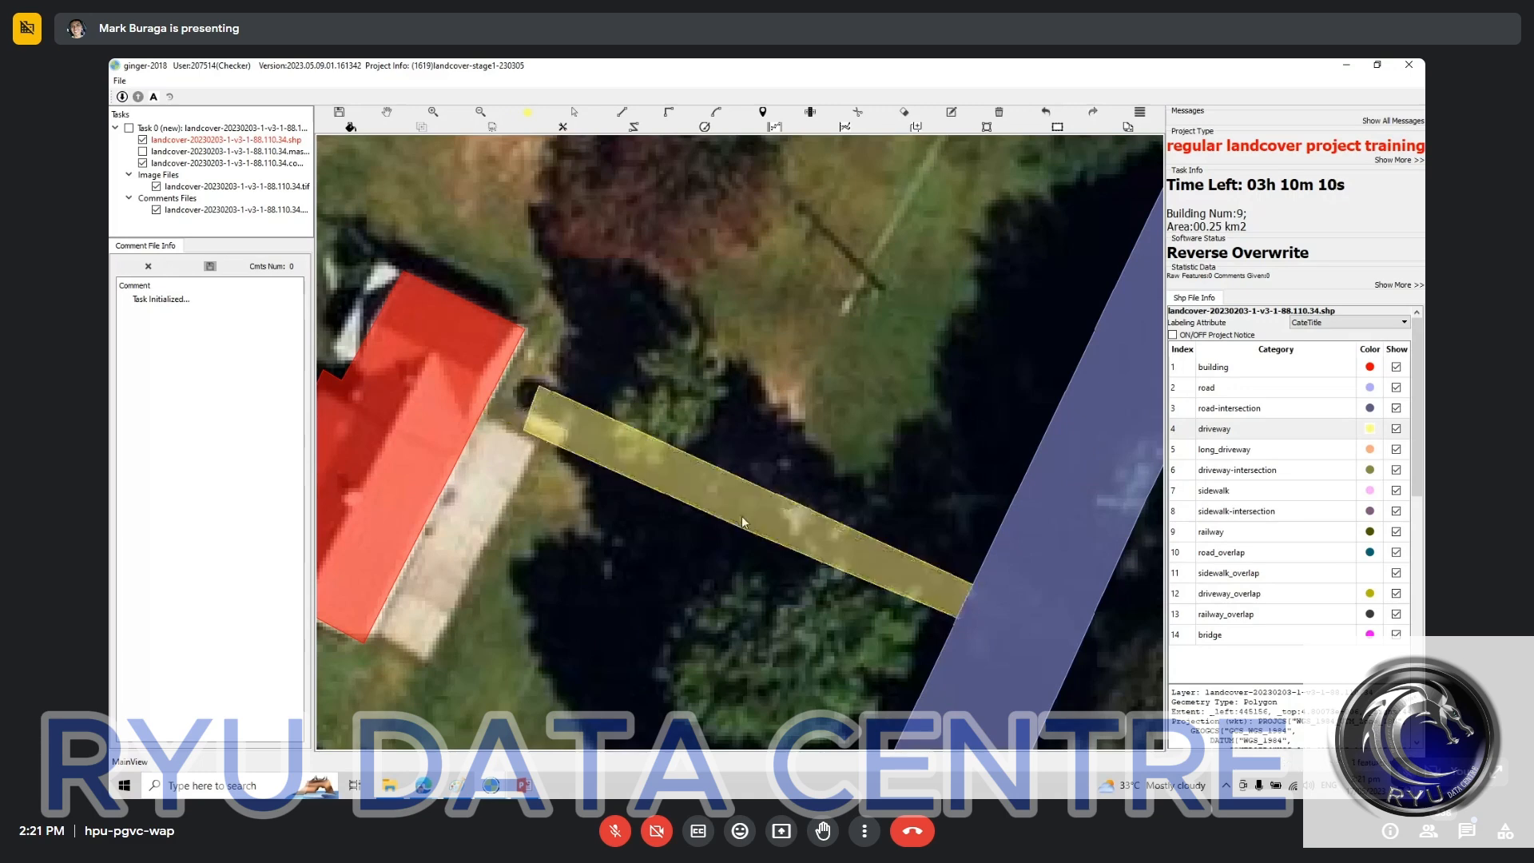
pyautogui.scroll(-2, 751, 526)
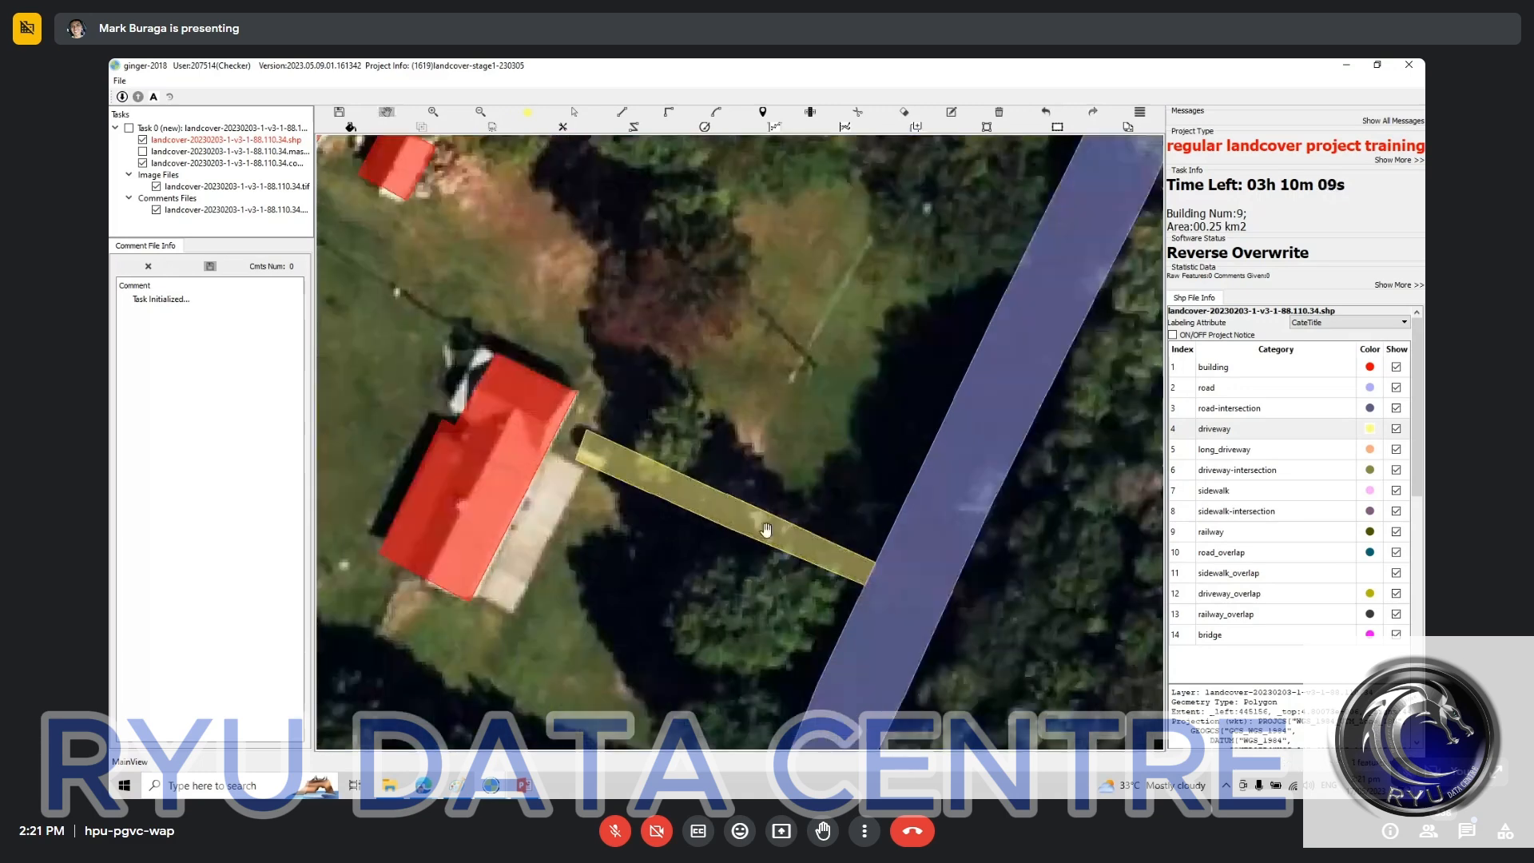
pyautogui.moveTo(766, 529); pyautogui.dragTo(600, 485)
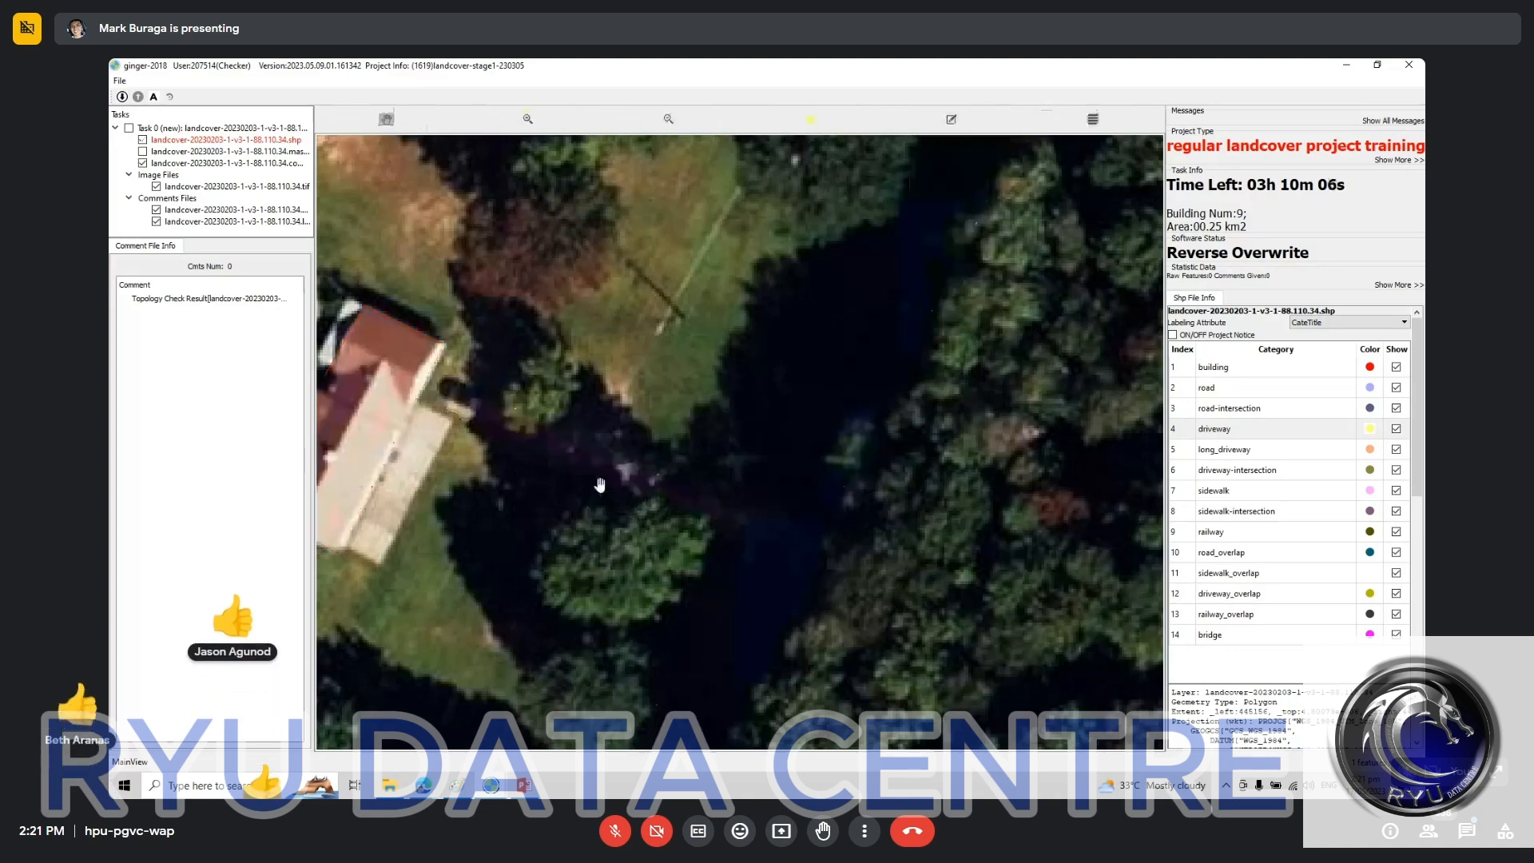
pyautogui.moveTo(424, 408); pyautogui.dragTo(683, 261)
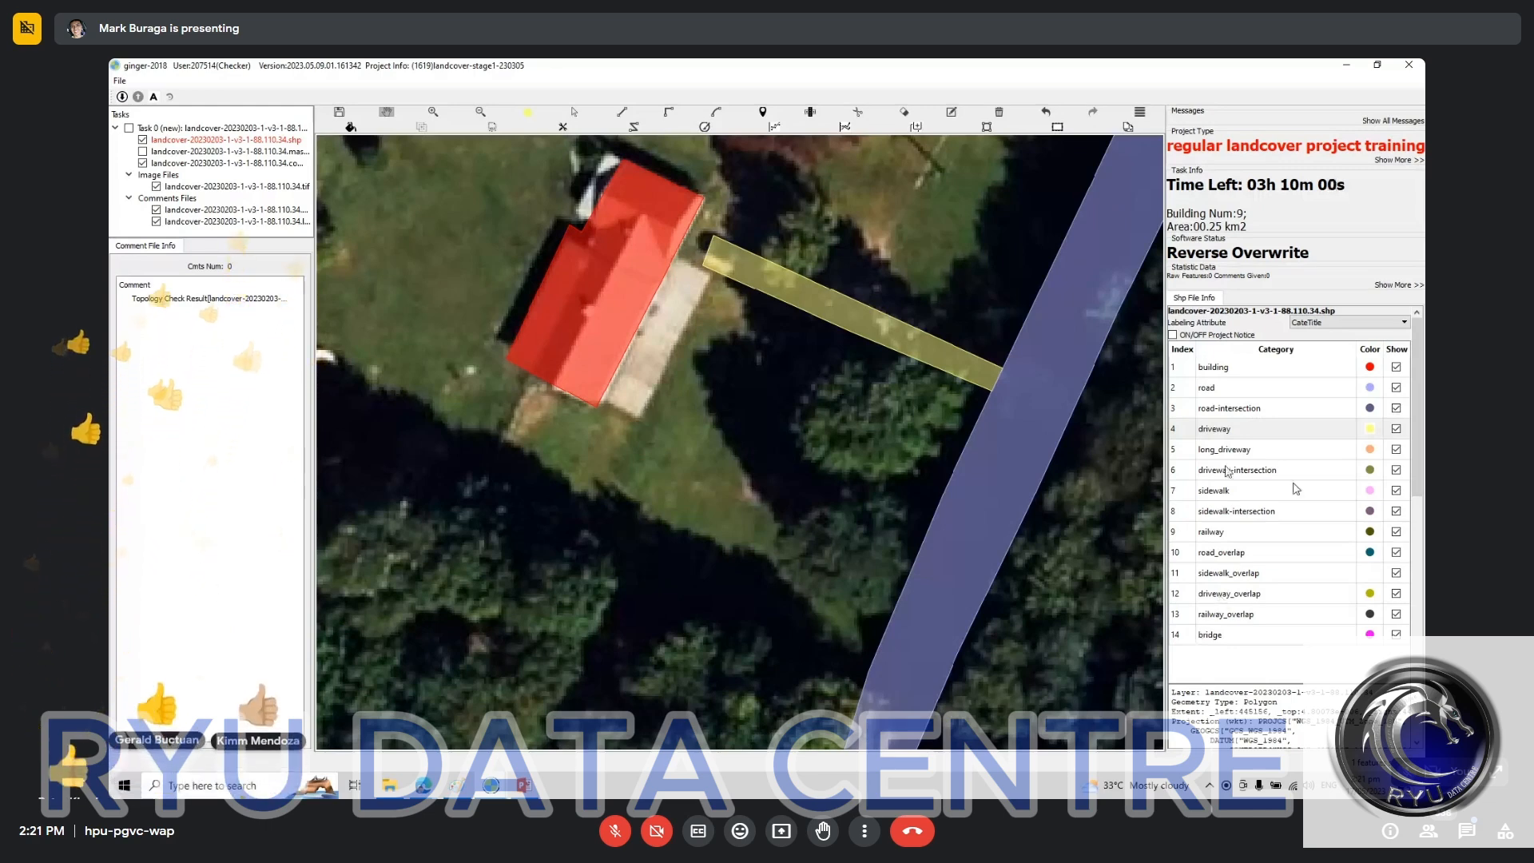
# Step: Go through the label categories, picking building, driveway-intersection, railway, railway_overlap and bridge in turn
pyautogui.click(1220, 367)
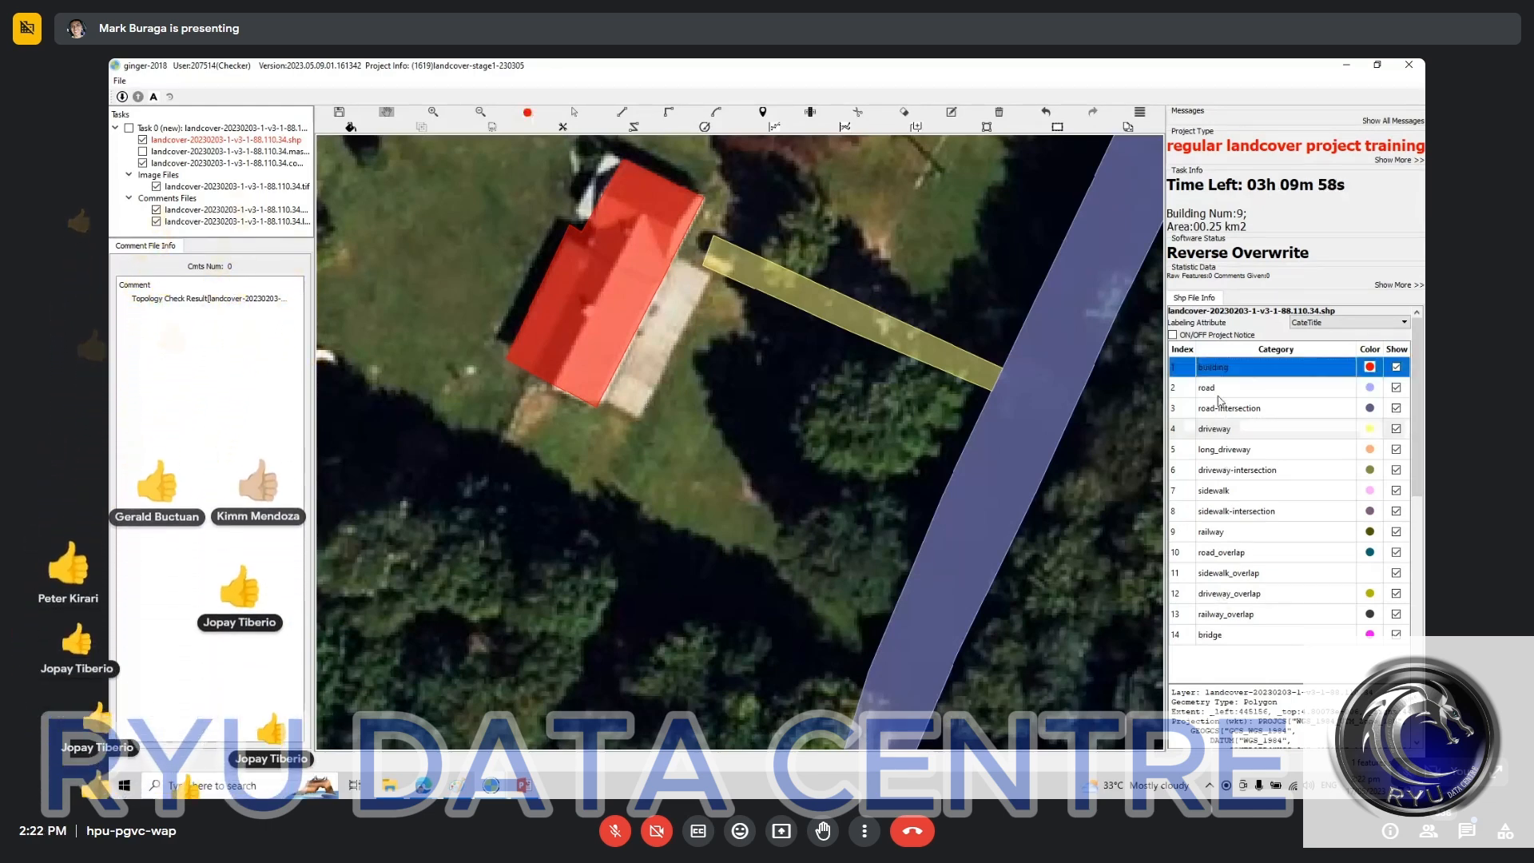
pyautogui.click(1226, 470)
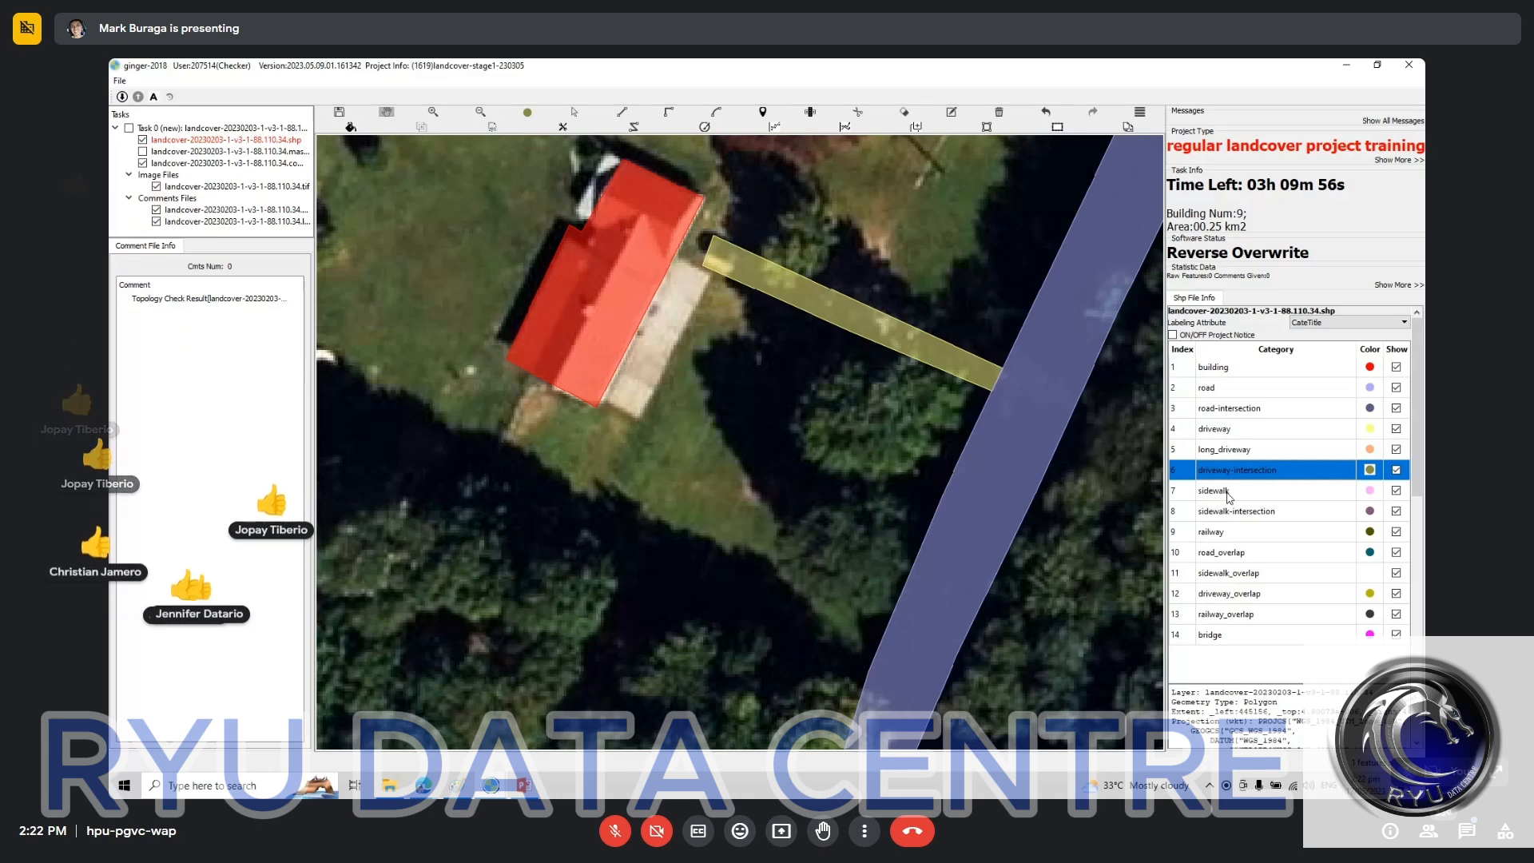
pyautogui.click(1226, 531)
pyautogui.click(1224, 613)
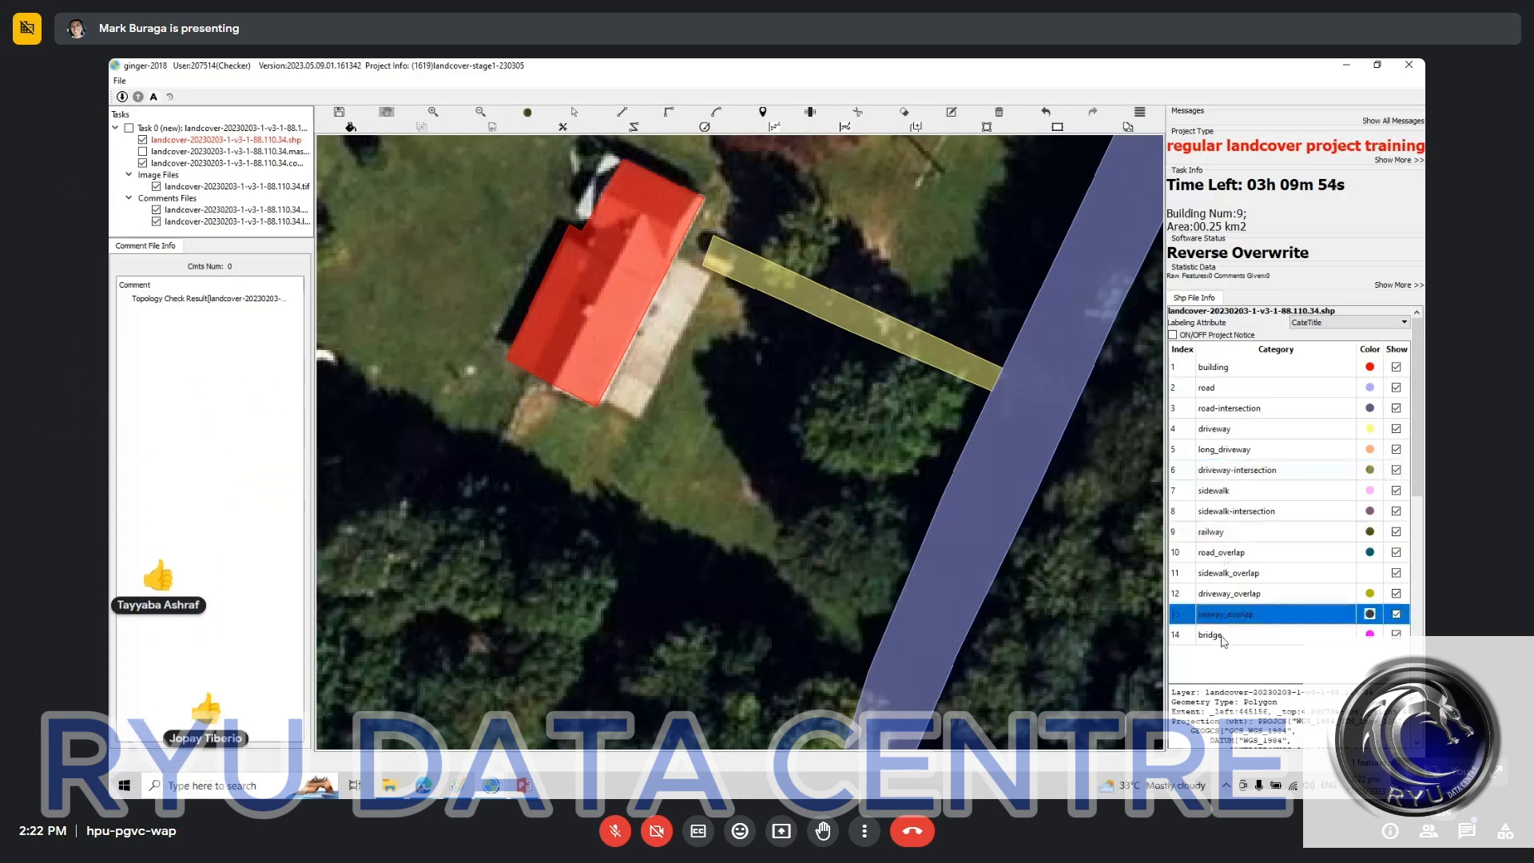
pyautogui.click(1222, 635)
# Step: Inspect the labels along the road up to the task's northern boundary, hiding and restoring them to compare with the imagery
pyautogui.moveTo(682, 274); pyautogui.dragTo(565, 432)
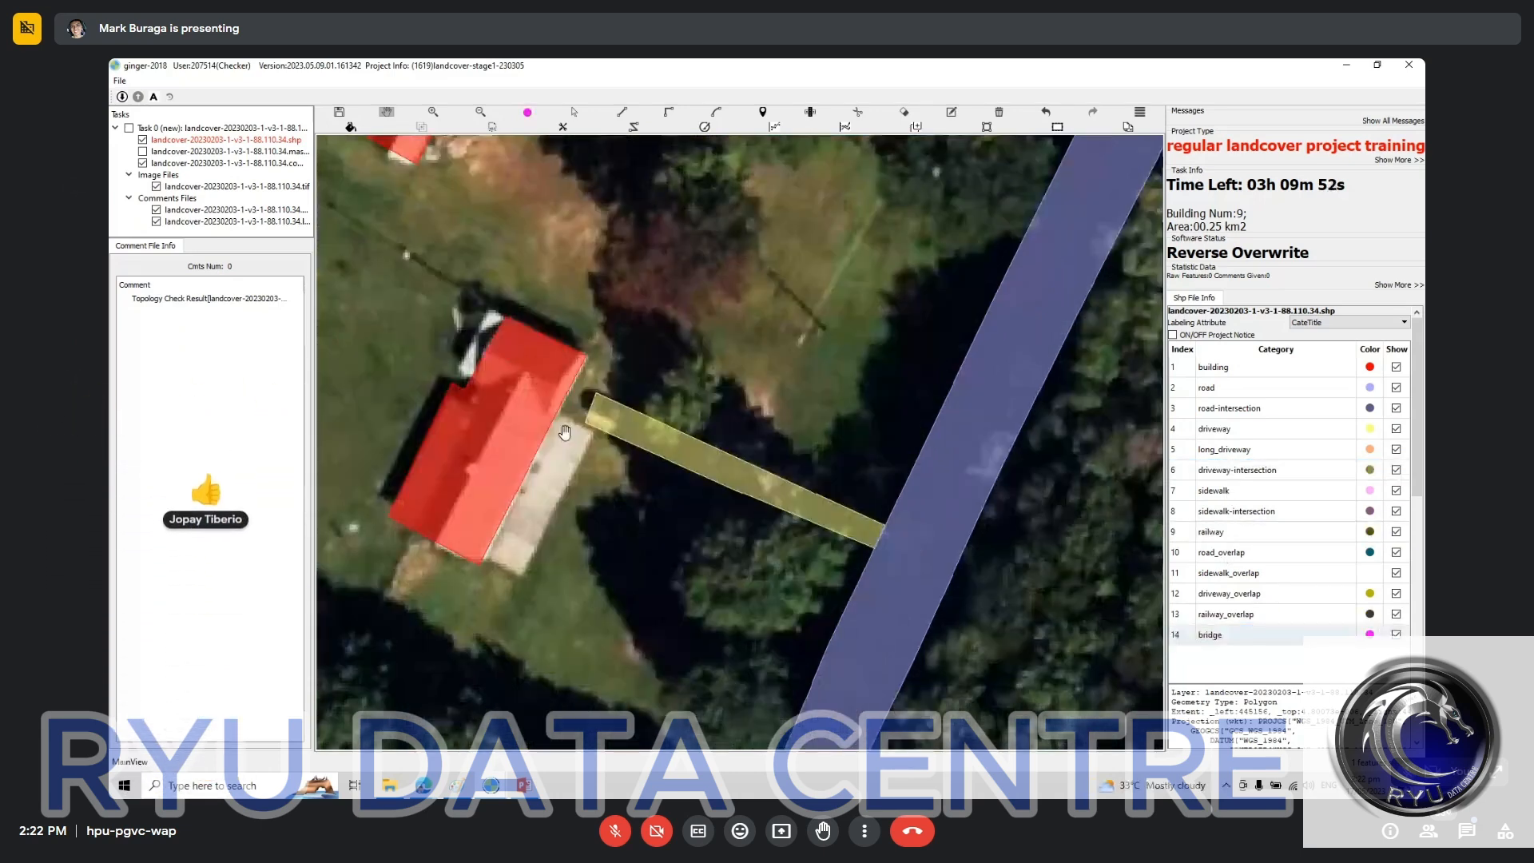
pyautogui.moveTo(719, 245); pyautogui.dragTo(767, 347)
pyautogui.scroll(-5, 791, 349)
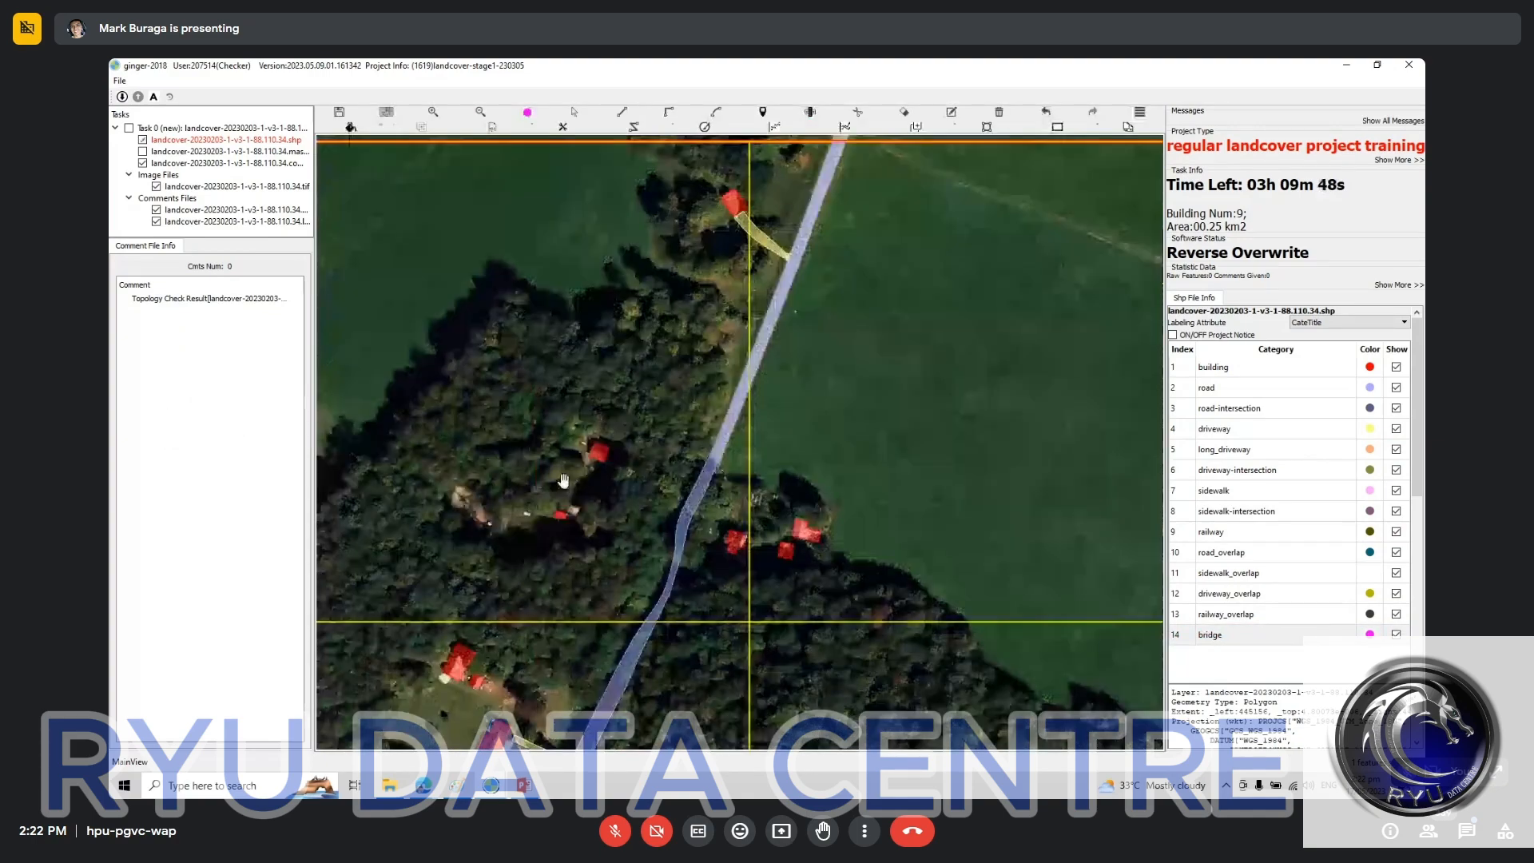
pyautogui.moveTo(563, 481); pyautogui.dragTo(666, 540)
pyautogui.moveTo(665, 540); pyautogui.dragTo(660, 546)
pyautogui.scroll(2, 755, 354)
pyautogui.press('space')
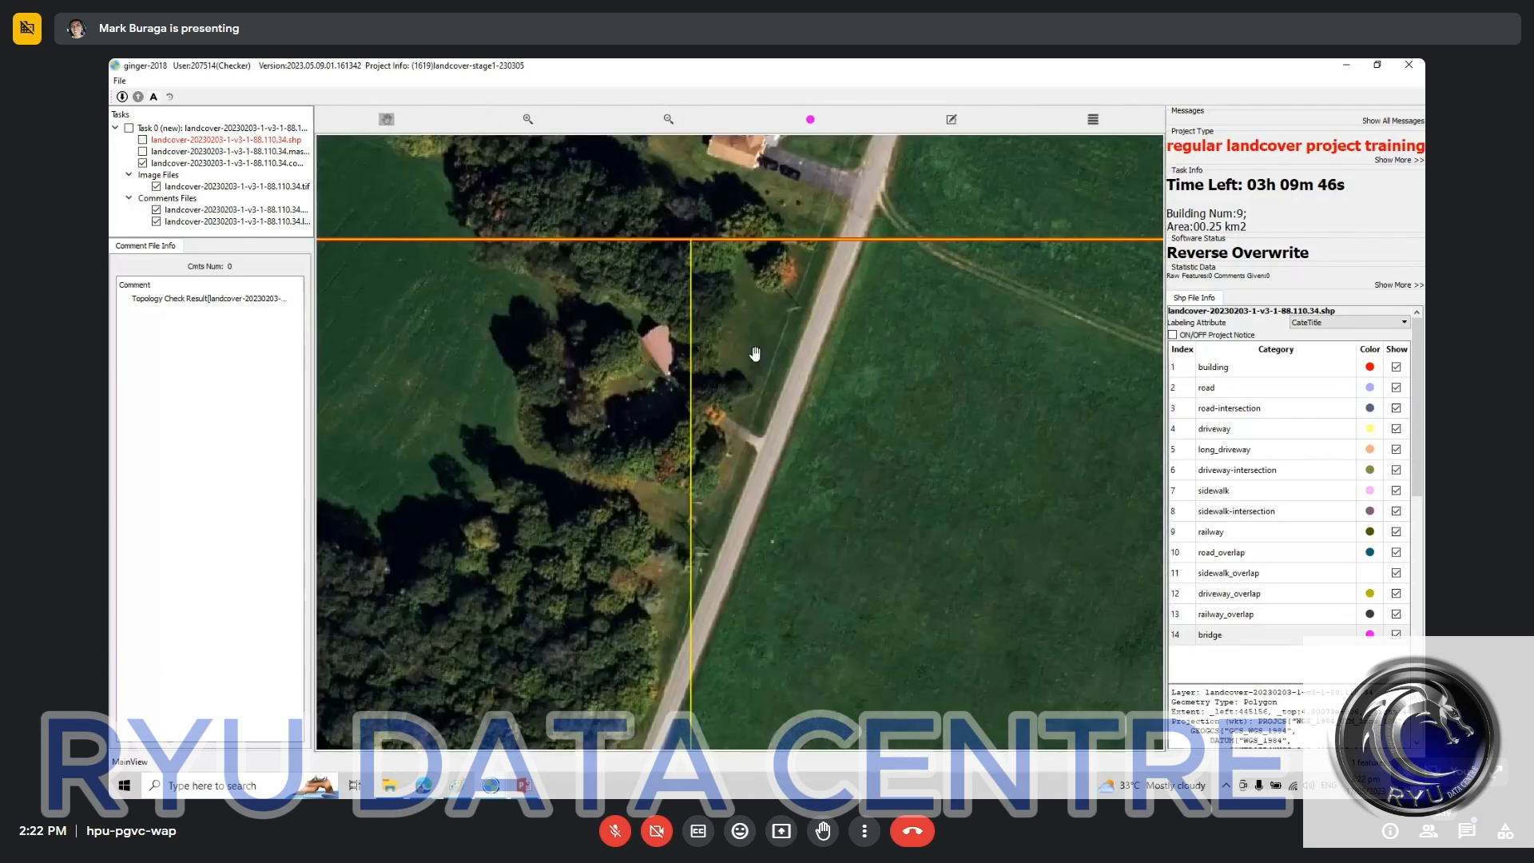
pyautogui.press('space')
pyautogui.moveTo(755, 354); pyautogui.dragTo(849, 170)
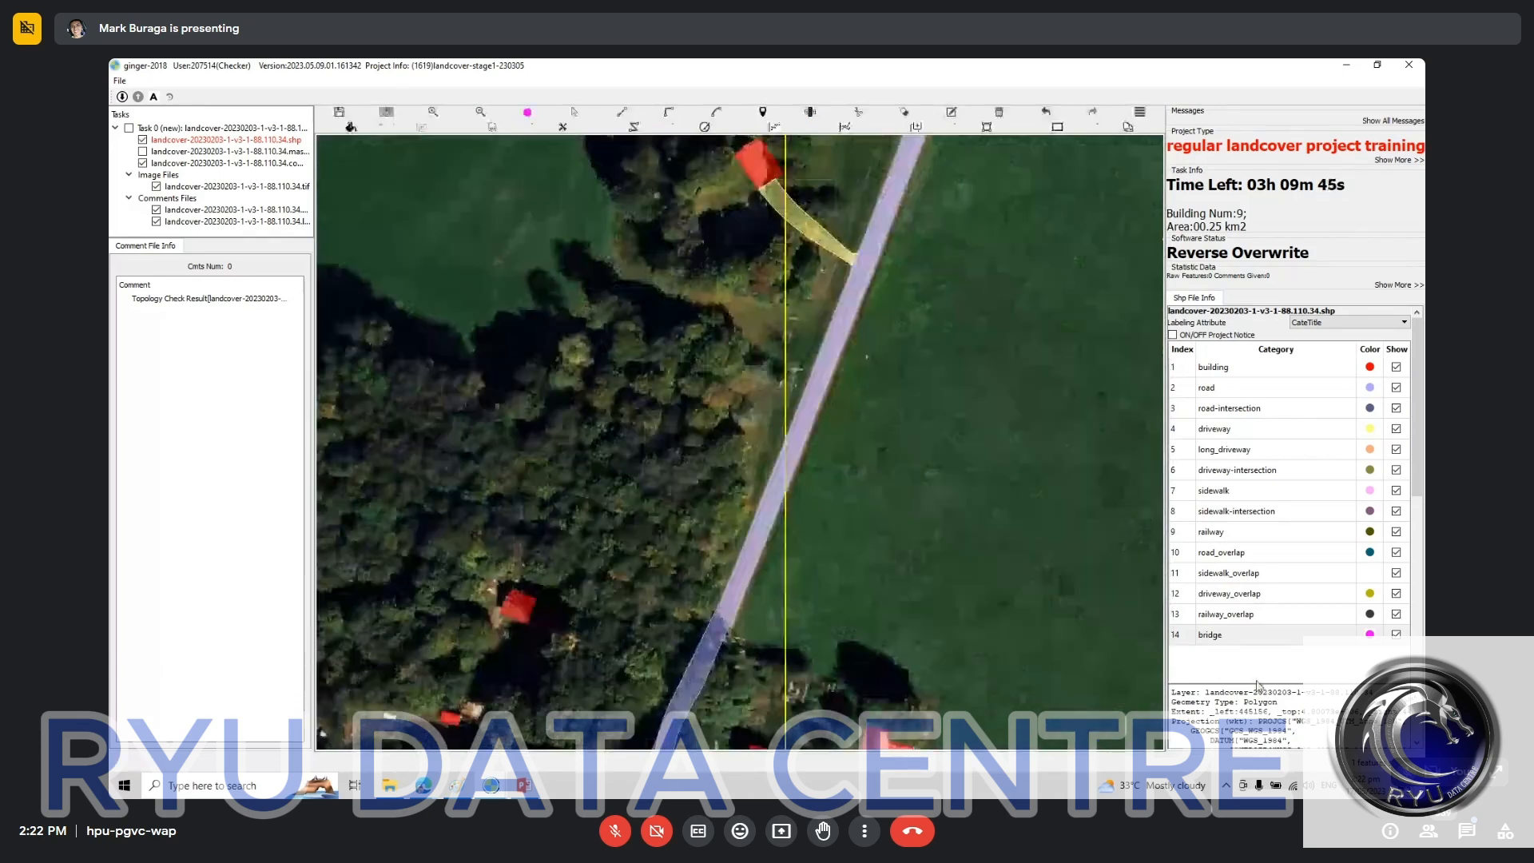